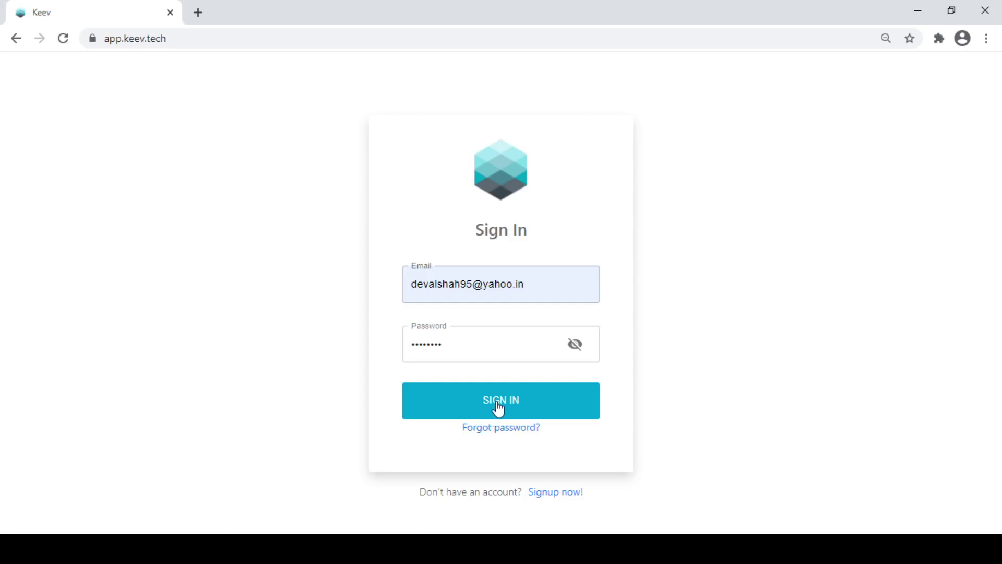
- Sign in to Keev with the account email and password
{"action": "left_click", "coordinate": [501, 405]}
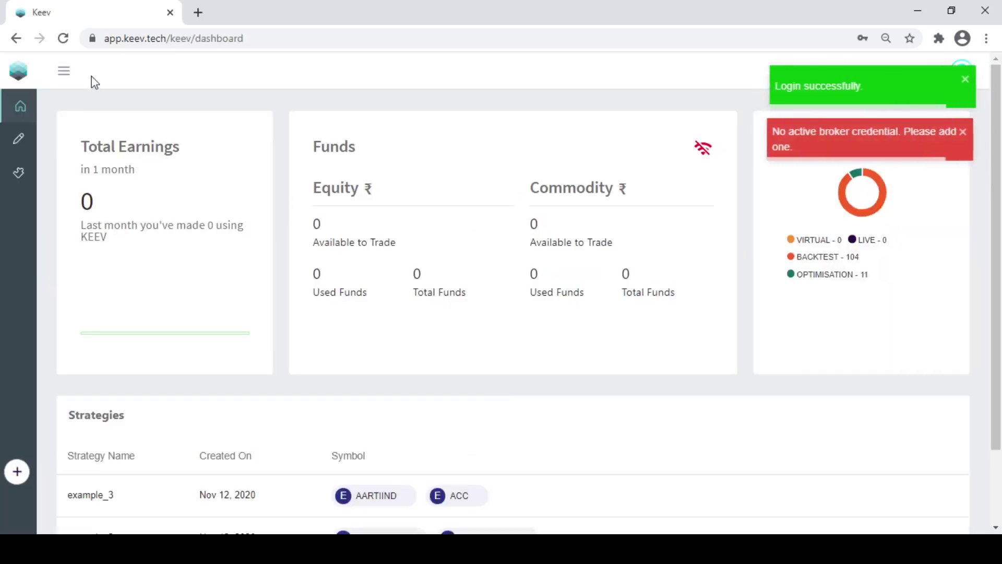
- Chart PEL (NSE) on 10-minute candles in place of the ACC chart
{"action": "left_click", "coordinate": [966, 132]}
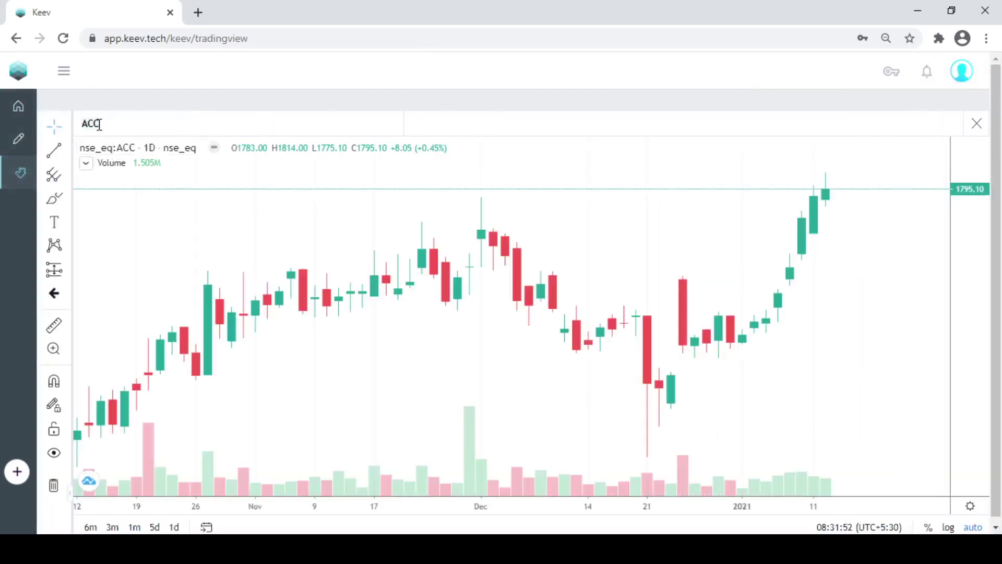
{"action": "key", "text": "BackSpace"}
{"action": "key", "text": "BackSpace"}
{"action": "key", "text": "BackSpace"}
{"action": "type", "text": "PEK"}
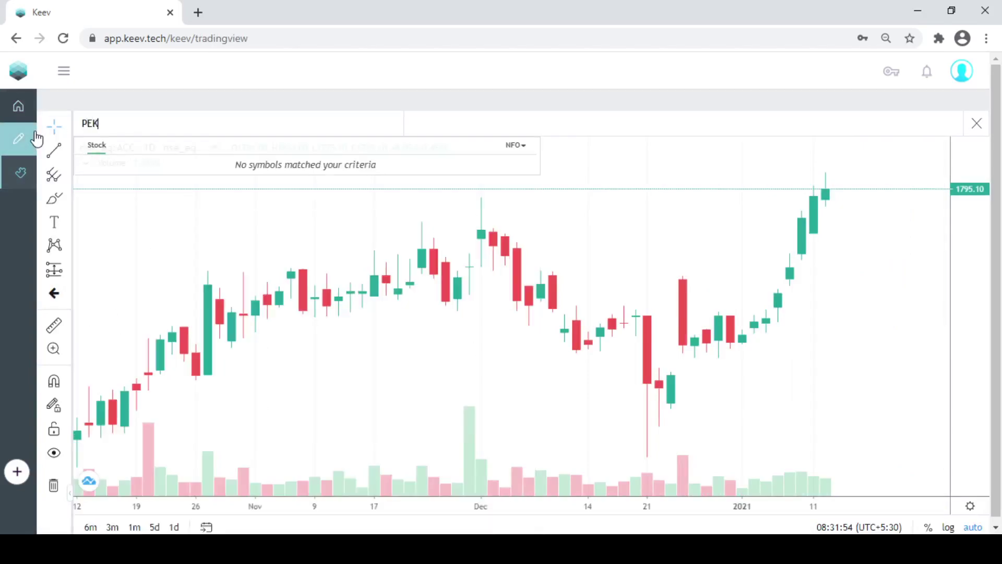
{"action": "key", "text": "BackSpace"}
{"action": "type", "text": "L"}
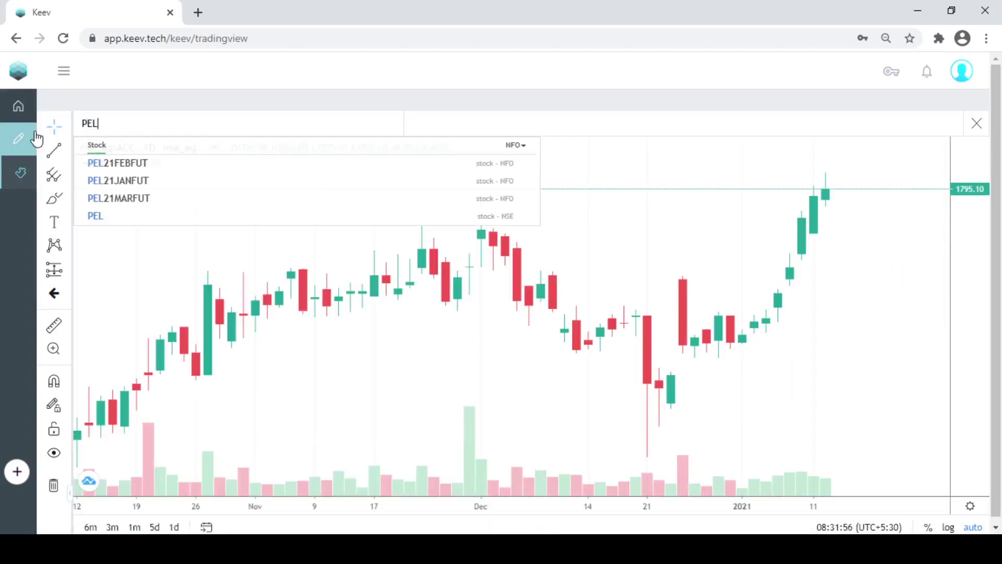
{"action": "left_click", "coordinate": [94, 216]}
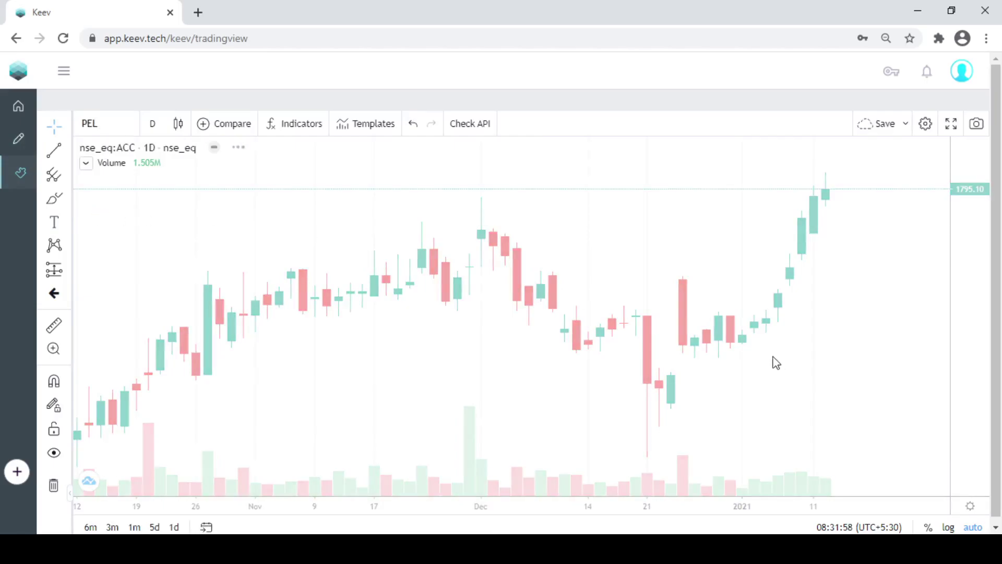
{"action": "left_click", "coordinate": [151, 124]}
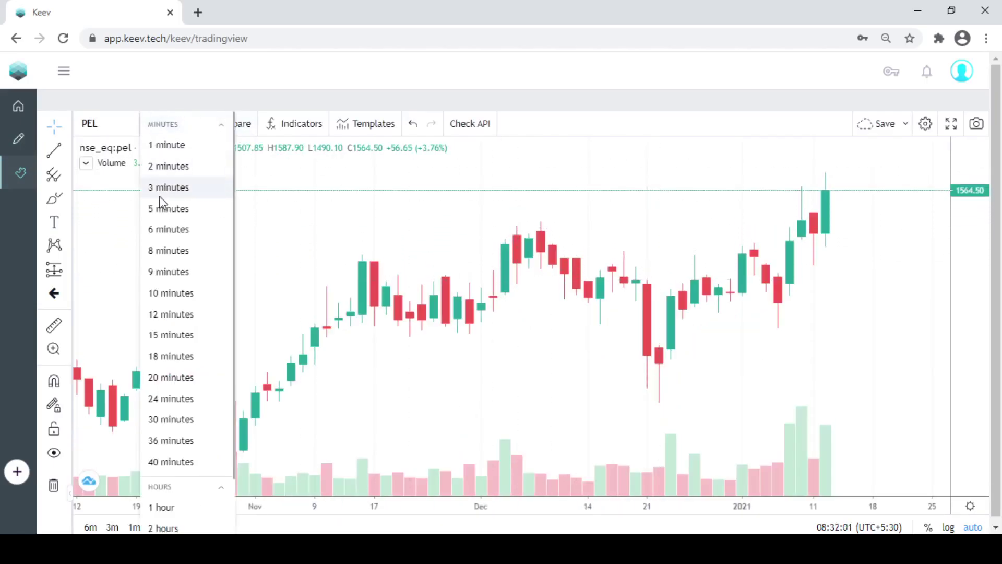
{"action": "left_click", "coordinate": [180, 294]}
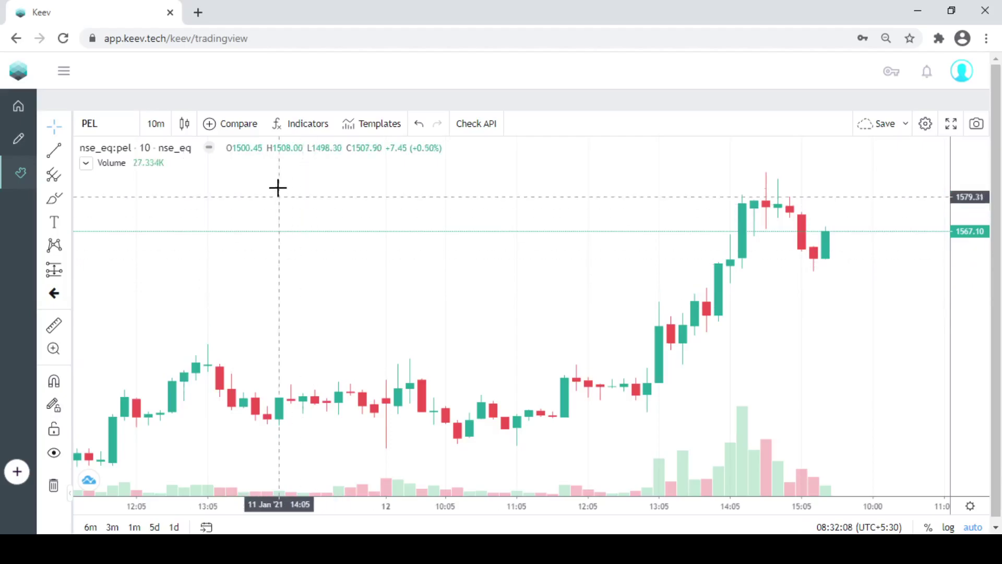
- Add the Relative Strength Index indicator to the PEL chart
{"action": "left_click", "coordinate": [301, 123]}
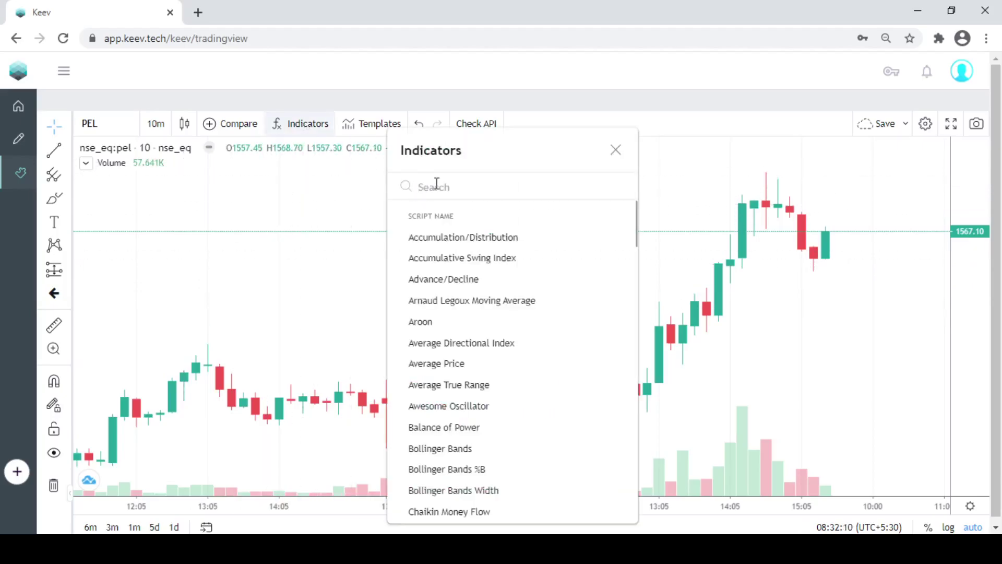
{"action": "type", "text": "rsi"}
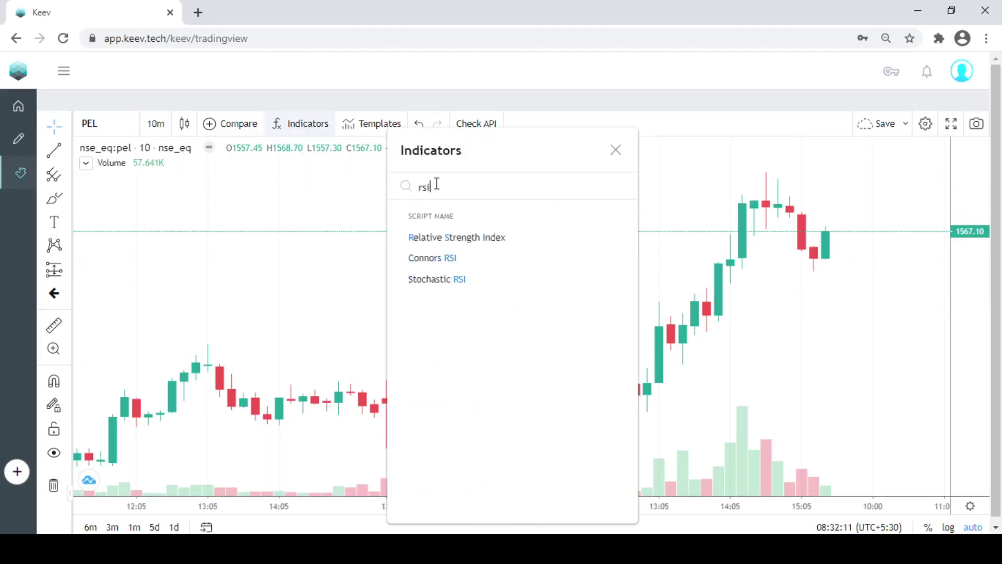
{"action": "left_click", "coordinate": [466, 239]}
{"action": "left_click", "coordinate": [616, 150]}
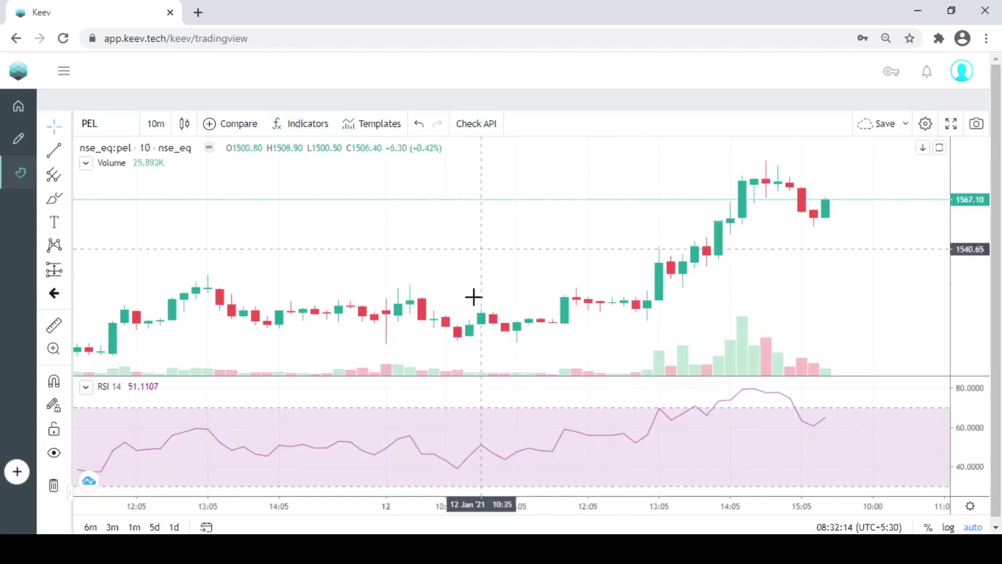
- Change the RSI upper and lower limits to 60 and 40
{"action": "mouse_move", "coordinate": [111, 391]}
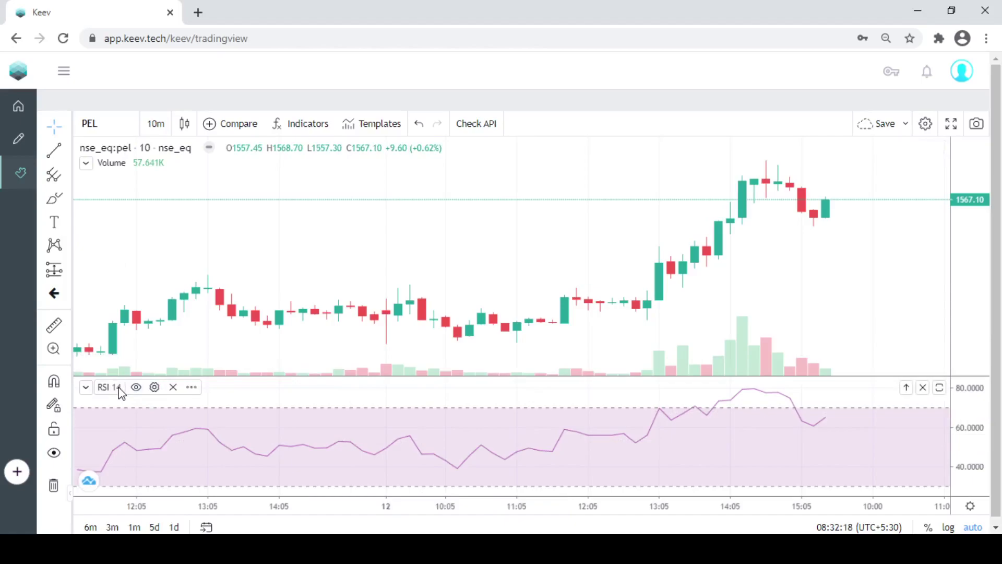
{"action": "left_click", "coordinate": [154, 388]}
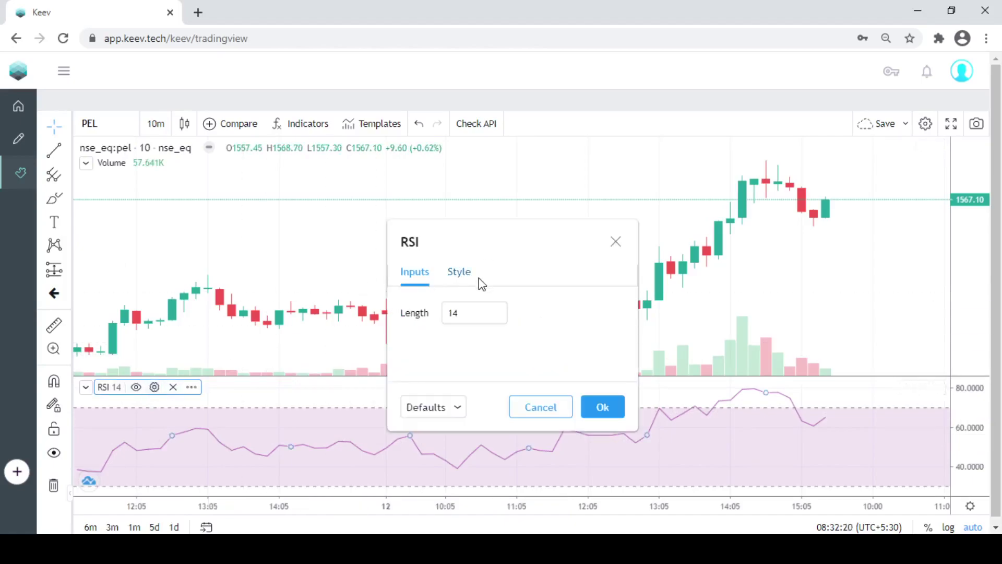
{"action": "left_click", "coordinate": [461, 274]}
{"action": "double_click", "coordinate": [621, 345]}
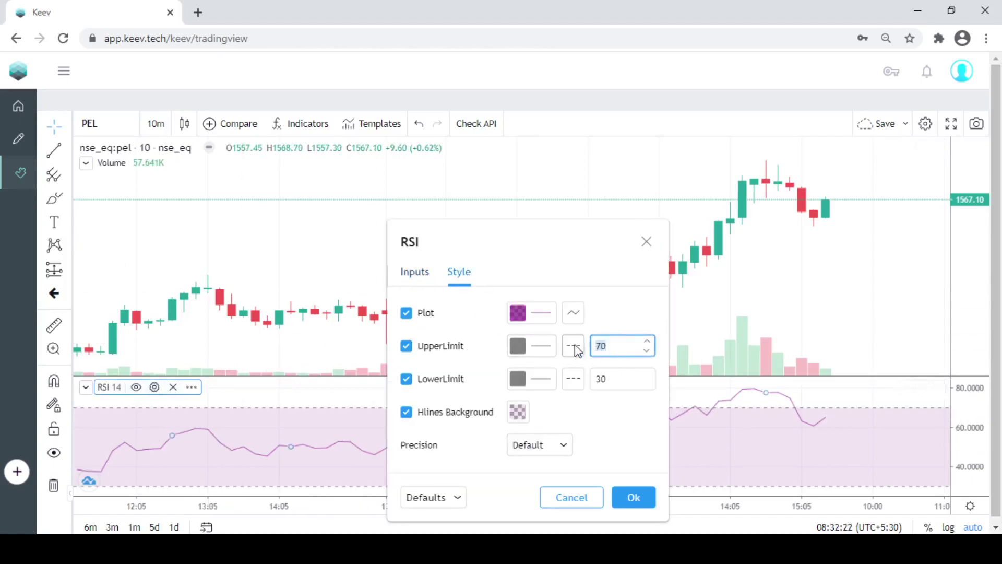
{"action": "type", "text": "60"}
{"action": "double_click", "coordinate": [604, 380]}
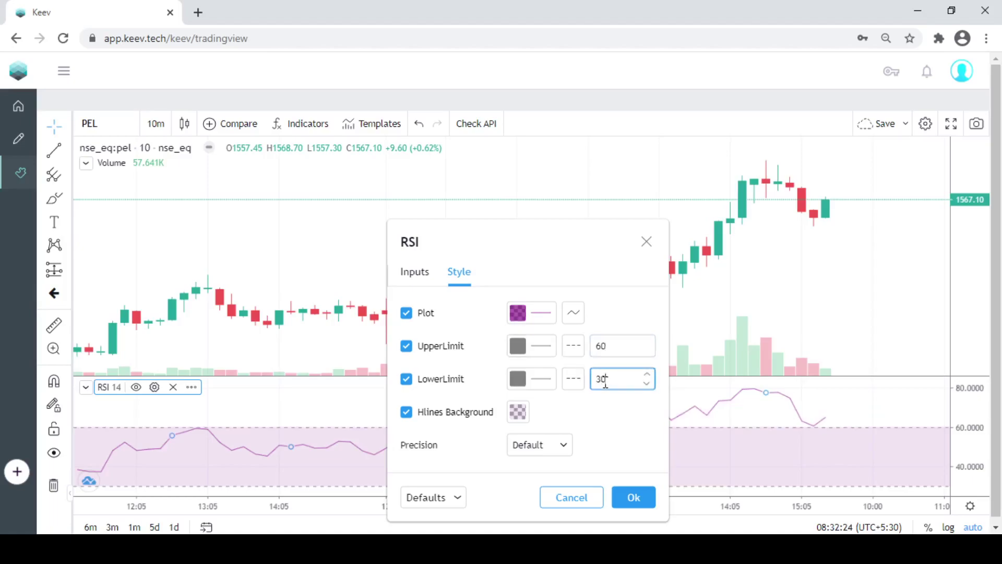
{"action": "type", "text": "3"}
{"action": "key", "text": "BackSpace"}
{"action": "type", "text": "40"}
{"action": "left_click", "coordinate": [633, 500]}
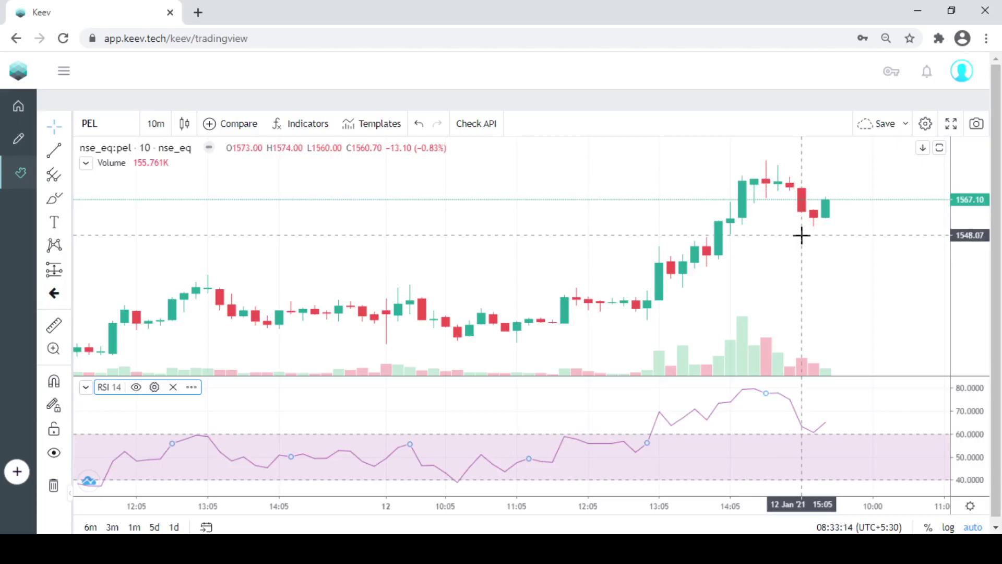
{"action": "left_click_drag", "start_coordinate": [331, 448], "coordinate": [640, 456]}
{"action": "left_click_drag", "start_coordinate": [371, 412], "coordinate": [460, 448]}
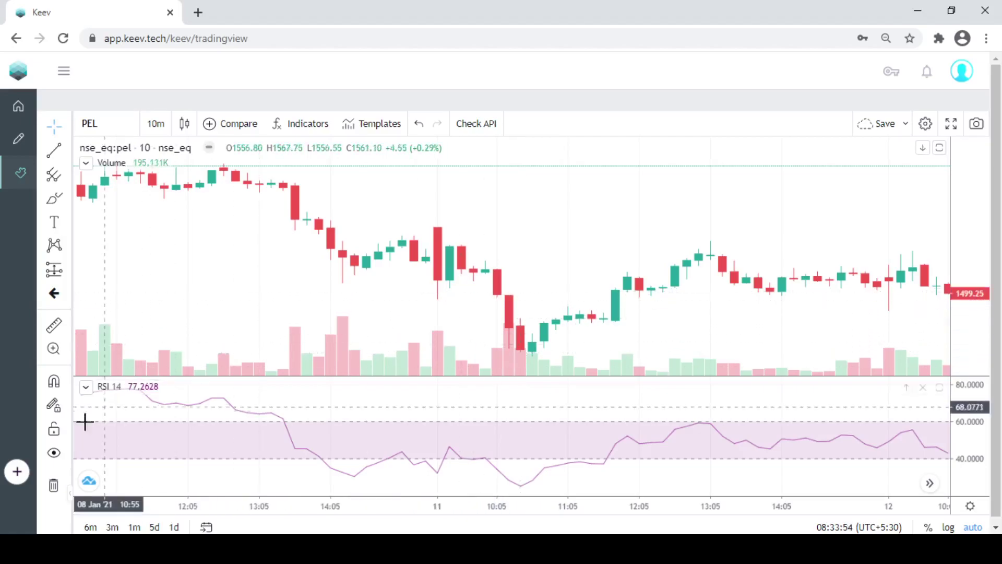
- Create strategy RSI_Strategy_60_40 with Both positions, 10 Minutes interval and CandleStick candles
{"action": "left_click", "coordinate": [17, 472]}
{"action": "left_click", "coordinate": [177, 136]}
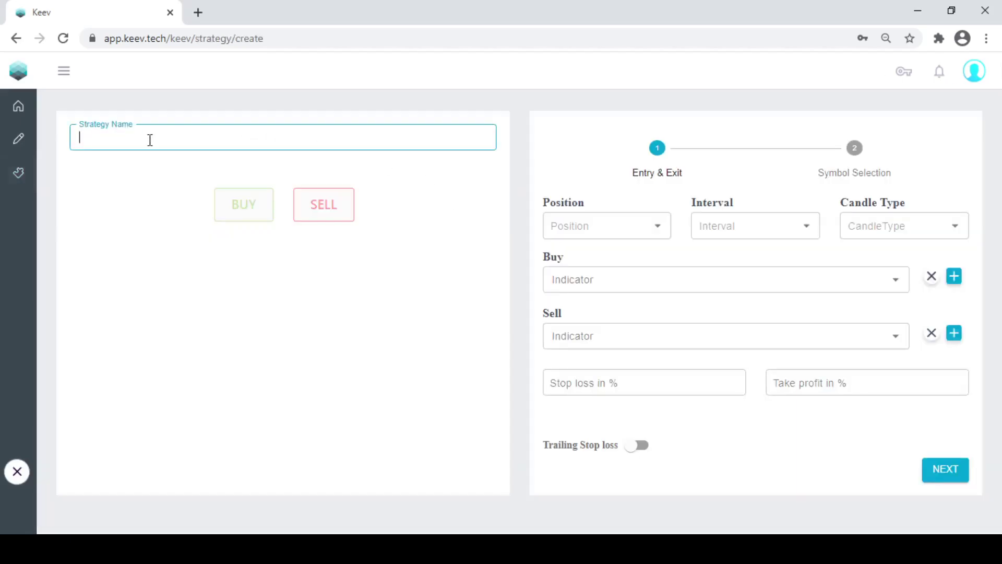
{"action": "type", "text": "RSI_Strategy_60_40"}
{"action": "left_click", "coordinate": [542, 236]}
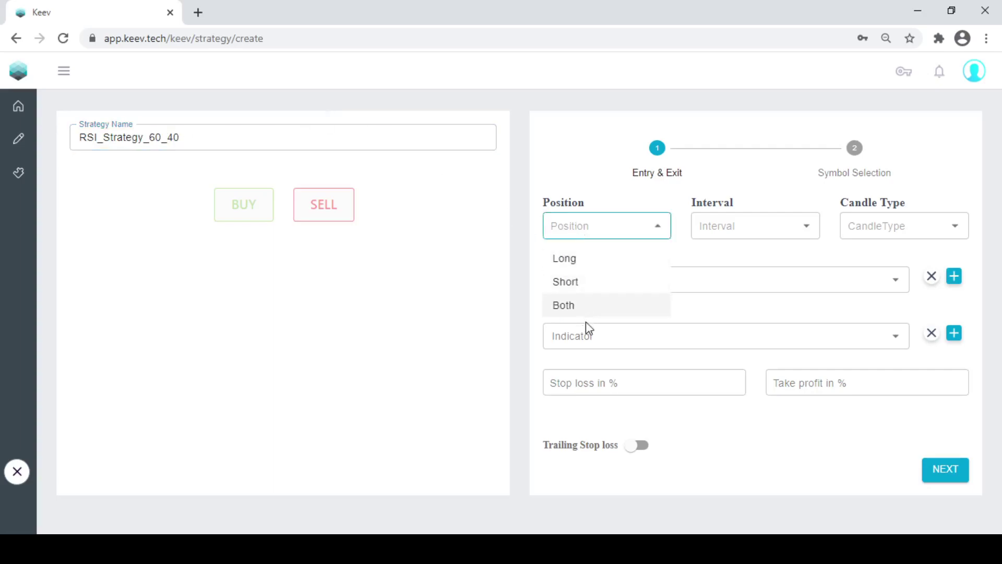
{"action": "left_click", "coordinate": [581, 309]}
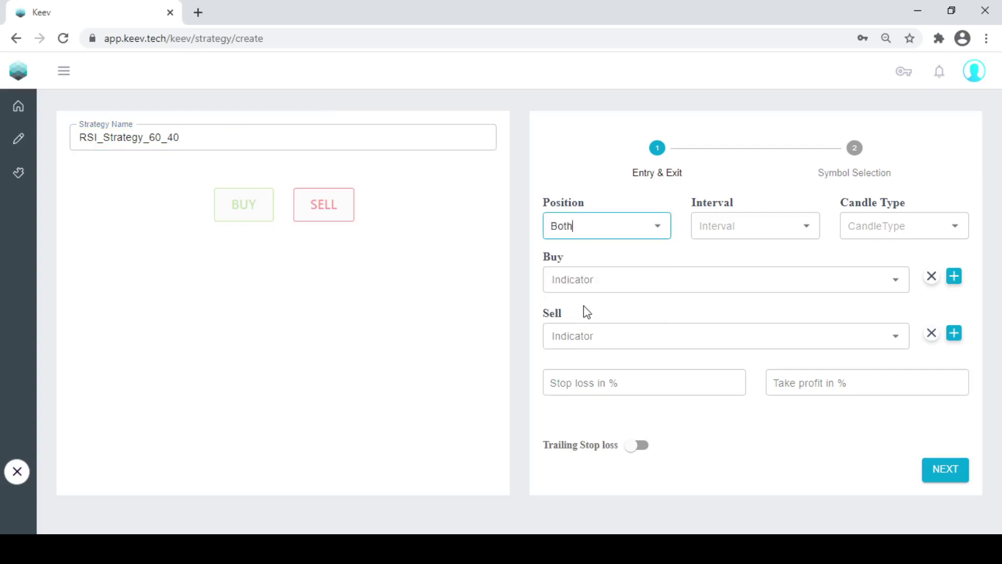
{"action": "left_click", "coordinate": [731, 220]}
{"action": "left_click", "coordinate": [730, 307]}
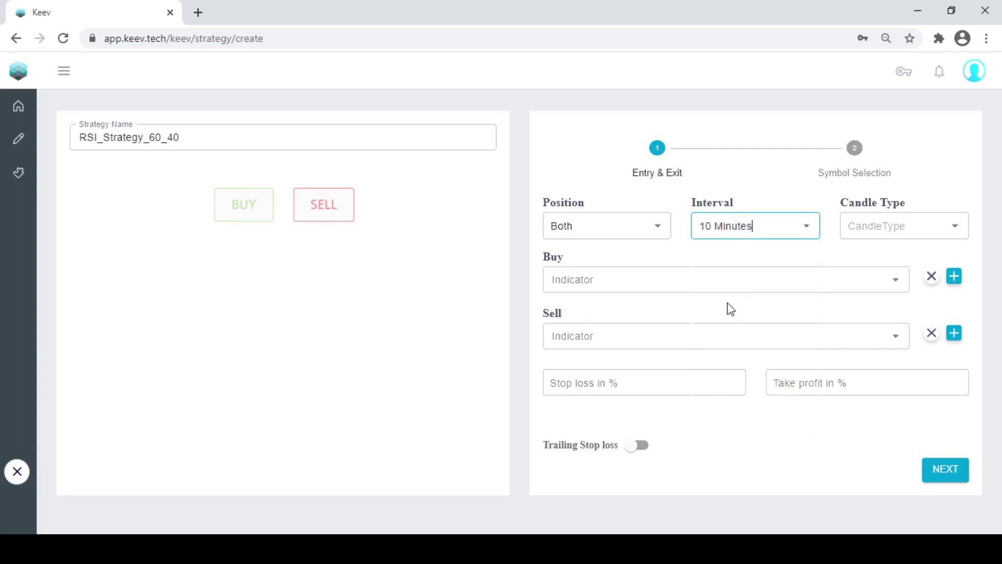
{"action": "left_click", "coordinate": [872, 226]}
{"action": "left_click", "coordinate": [871, 259]}
- Set the buy indicator to RSI Crosses Above a fixed Number
{"action": "left_click", "coordinate": [617, 279]}
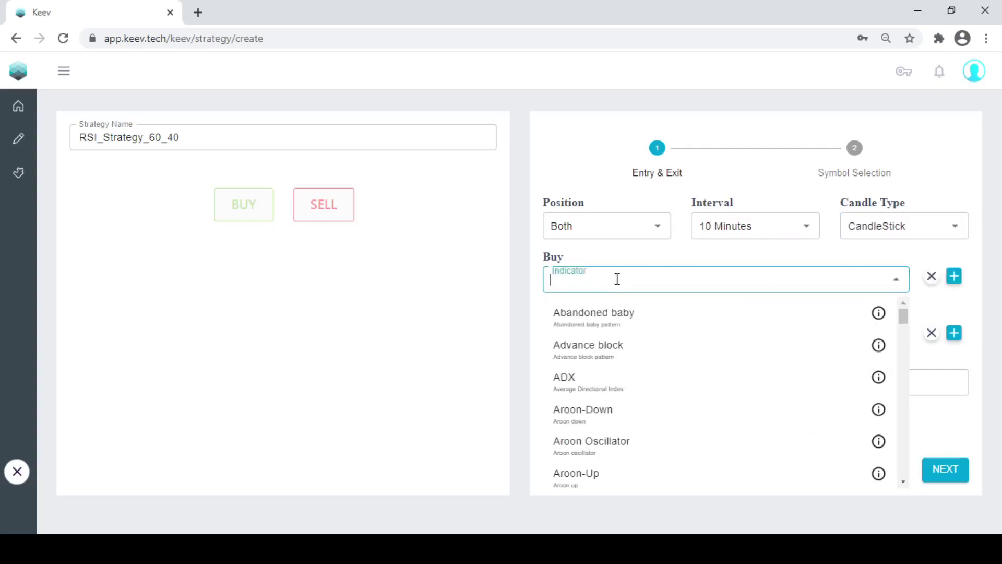
{"action": "type", "text": "rsi"}
{"action": "key", "text": "Down"}
{"action": "key", "text": "Return"}
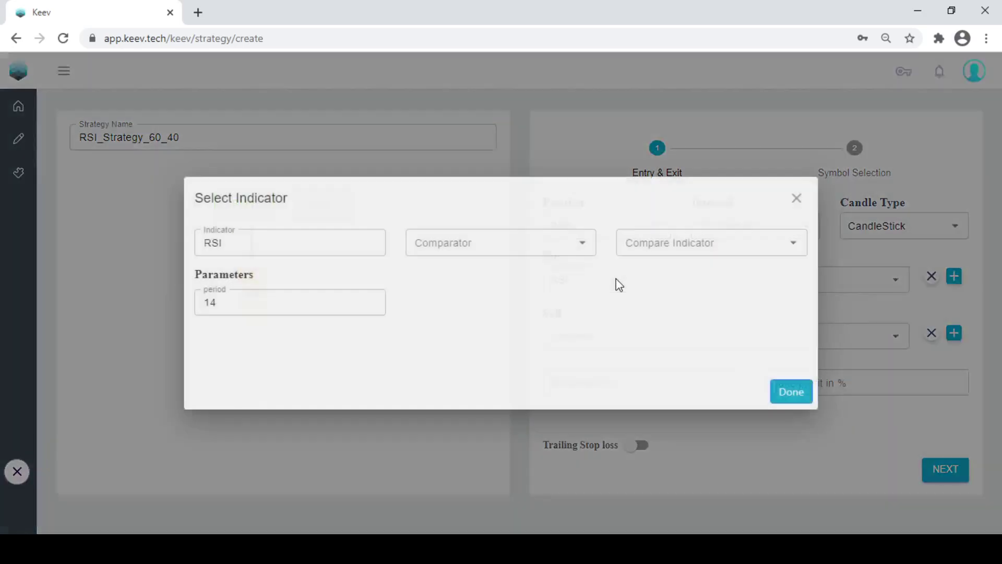
{"action": "left_click", "coordinate": [476, 233]}
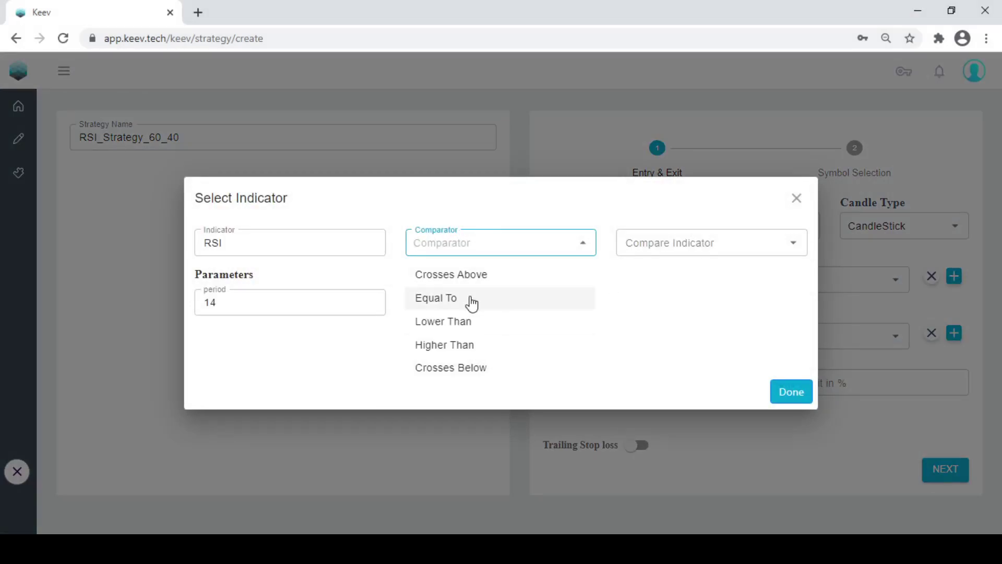
{"action": "left_click", "coordinate": [486, 275]}
{"action": "left_click", "coordinate": [648, 249]}
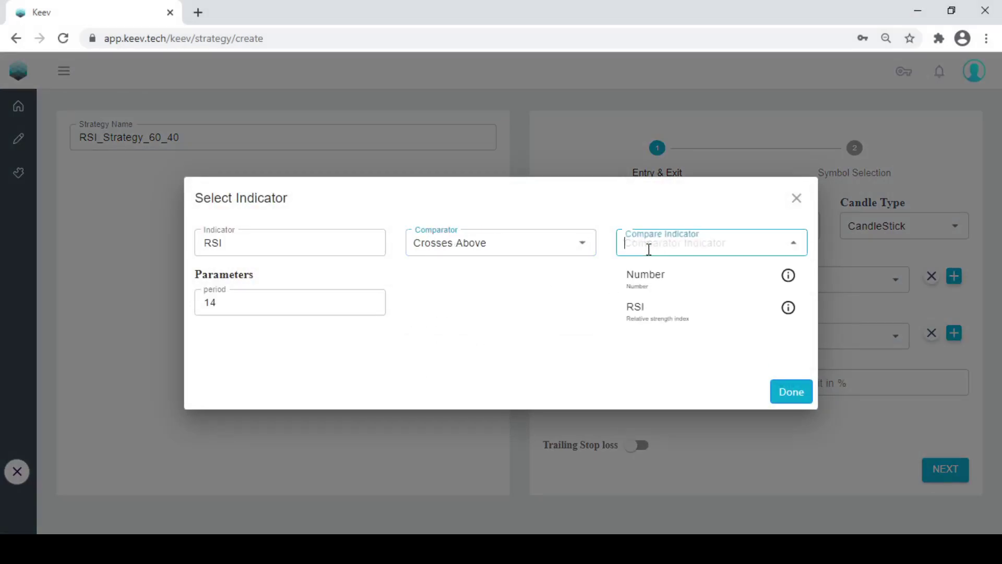
{"action": "left_click", "coordinate": [656, 272]}
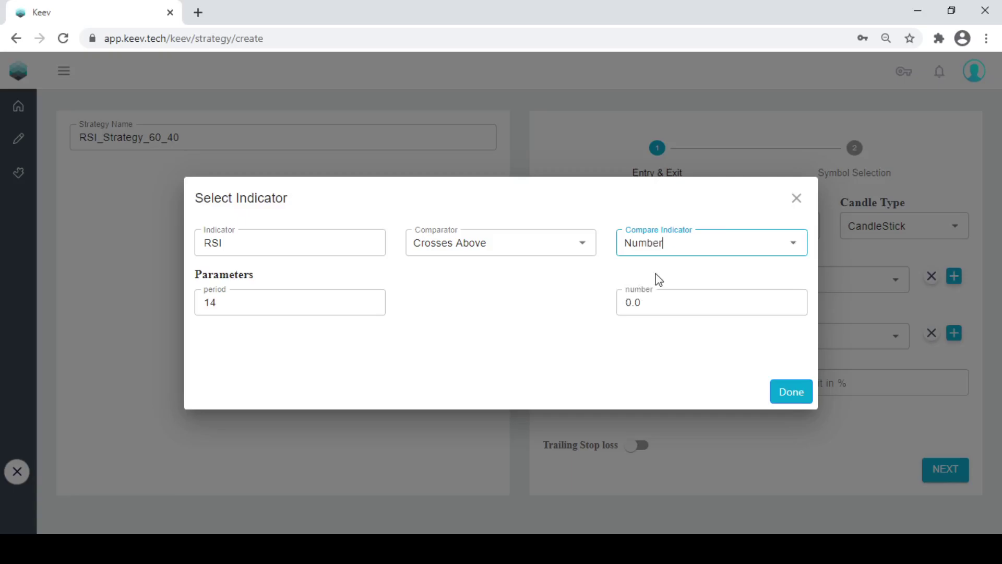
{"action": "double_click", "coordinate": [656, 307]}
- Set the RSI buy threshold to 60 and add a second buy condition on Previous Close
{"action": "type", "text": "60"}
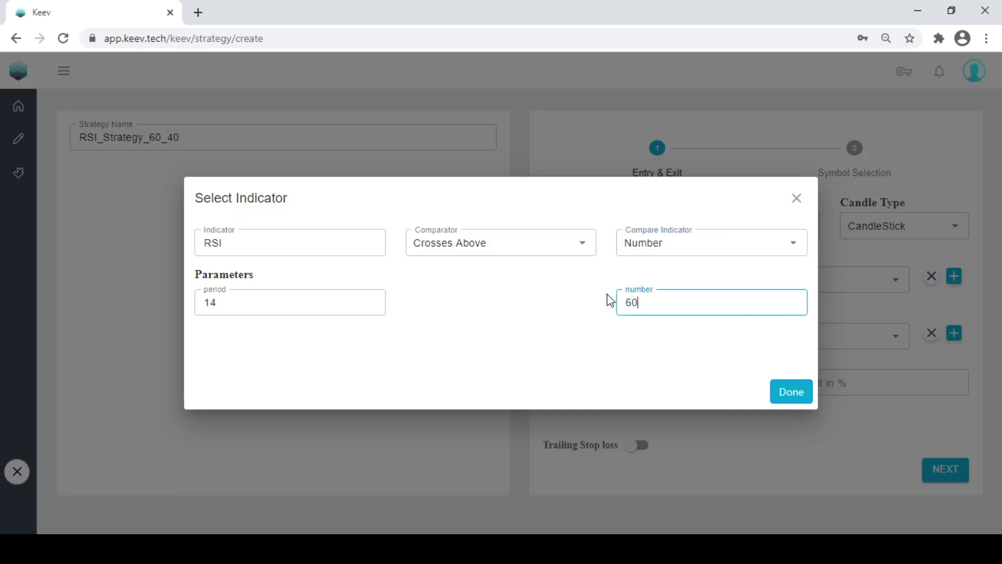
{"action": "left_click", "coordinate": [791, 392]}
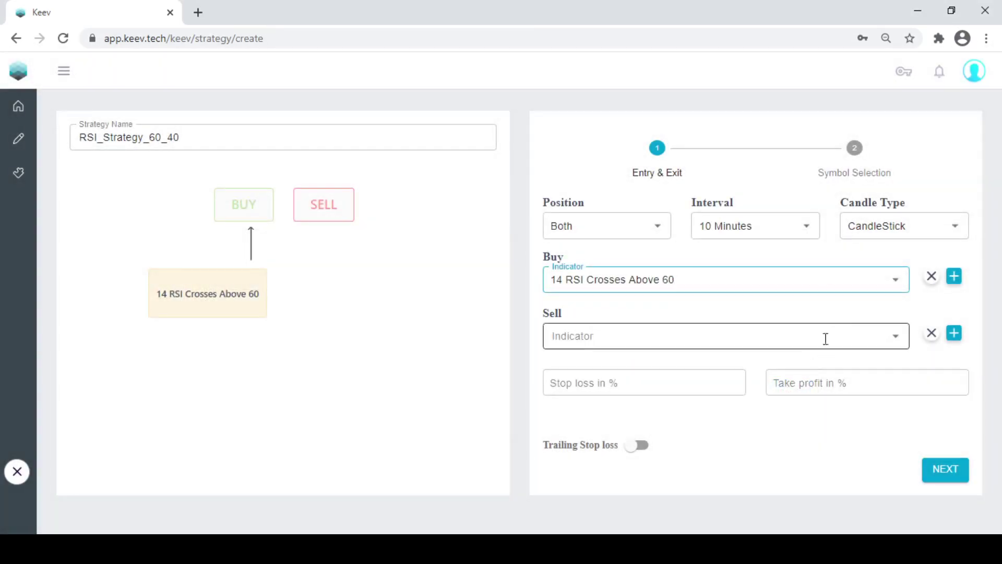
{"action": "left_click", "coordinate": [761, 333]}
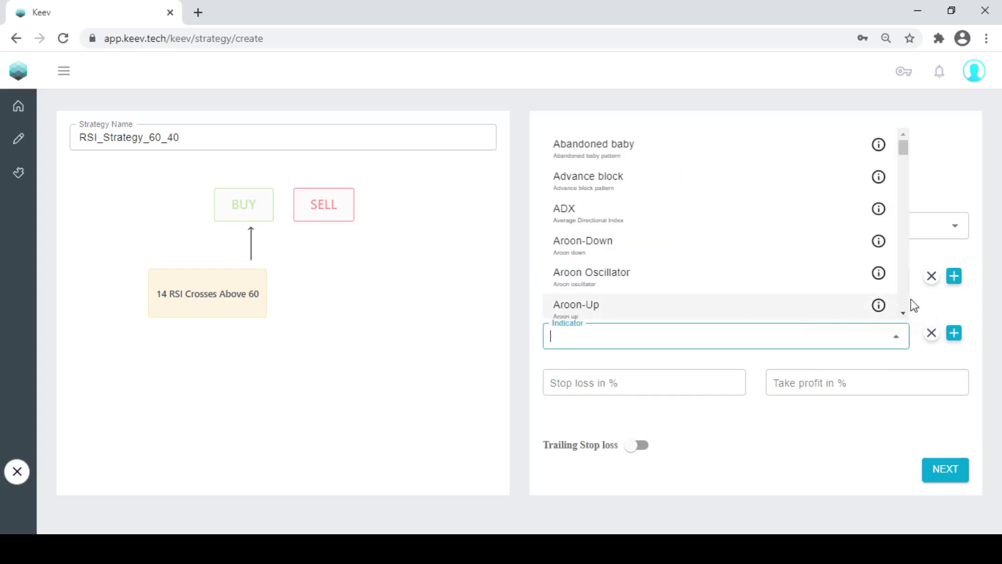
{"action": "left_click", "coordinate": [955, 276]}
{"action": "left_click", "coordinate": [700, 317]}
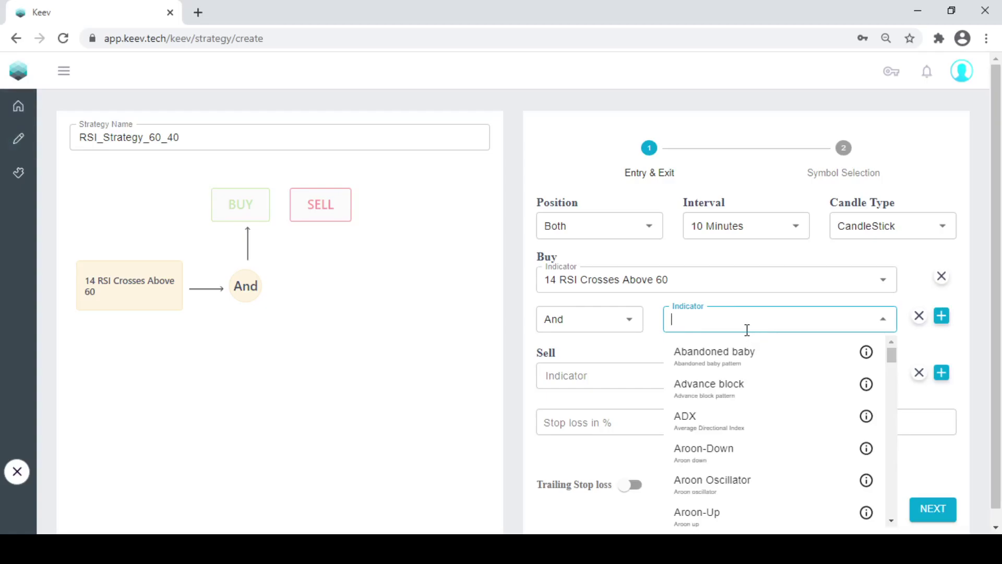
{"action": "type", "text": "previ"}
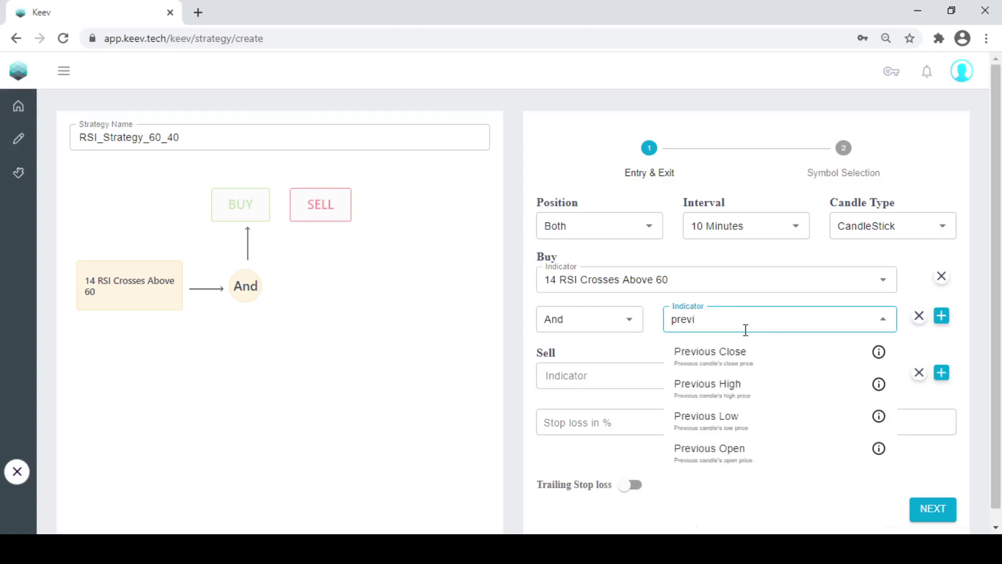
{"action": "key", "text": "Down"}
{"action": "key", "text": "Return"}
- Make the second buy condition Previous Close Lower Than Close
{"action": "left_click", "coordinate": [510, 266]}
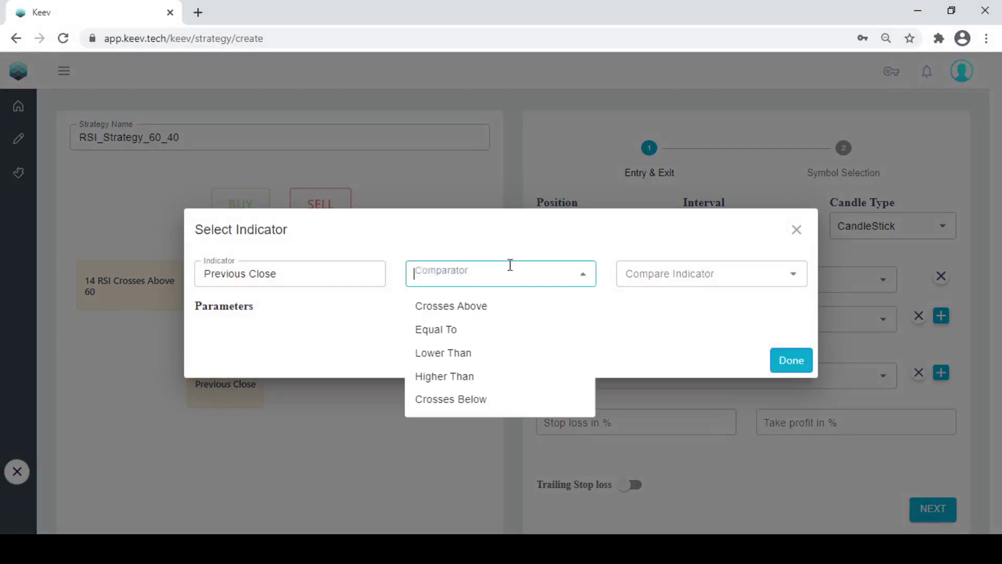
{"action": "left_click", "coordinate": [473, 377]}
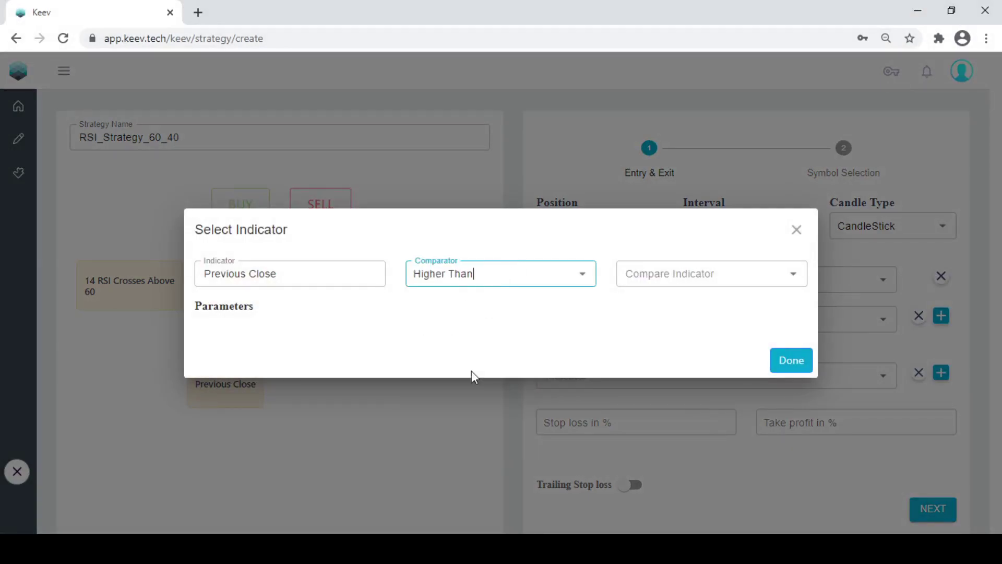
{"action": "left_click", "coordinate": [481, 271]}
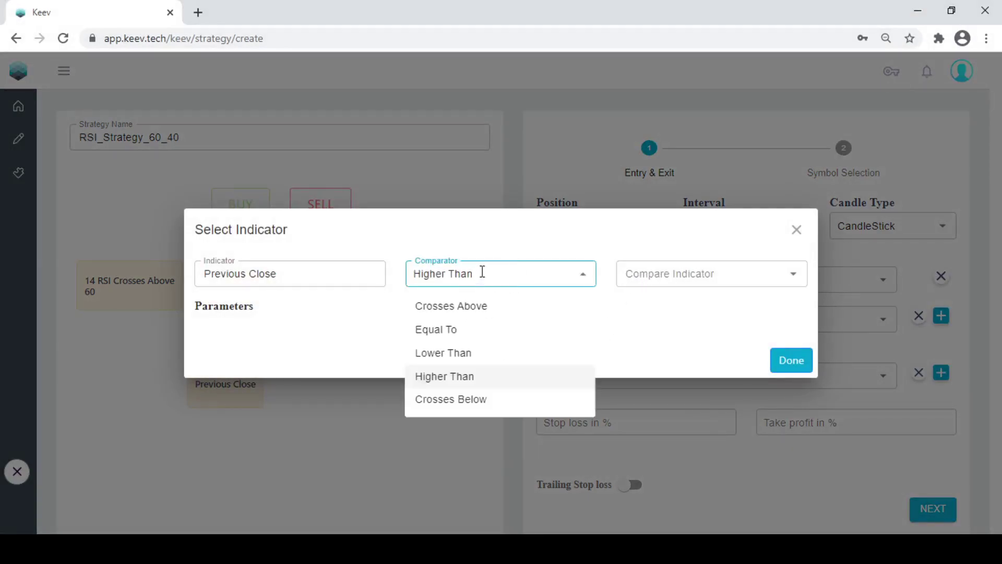
{"action": "left_click", "coordinate": [472, 352]}
{"action": "left_click", "coordinate": [652, 266]}
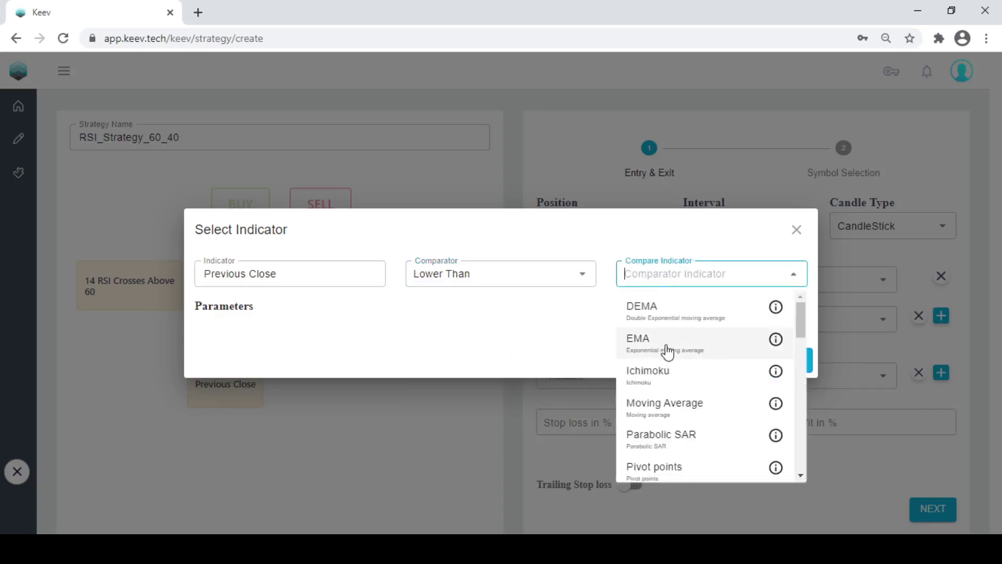
{"action": "type", "text": "close"}
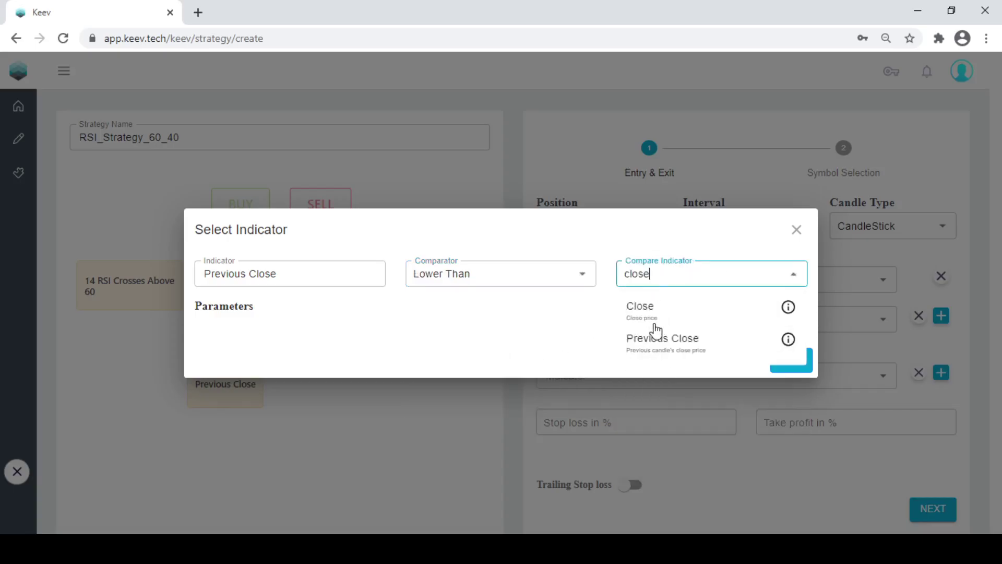
{"action": "left_click", "coordinate": [676, 319]}
{"action": "left_click", "coordinate": [779, 365]}
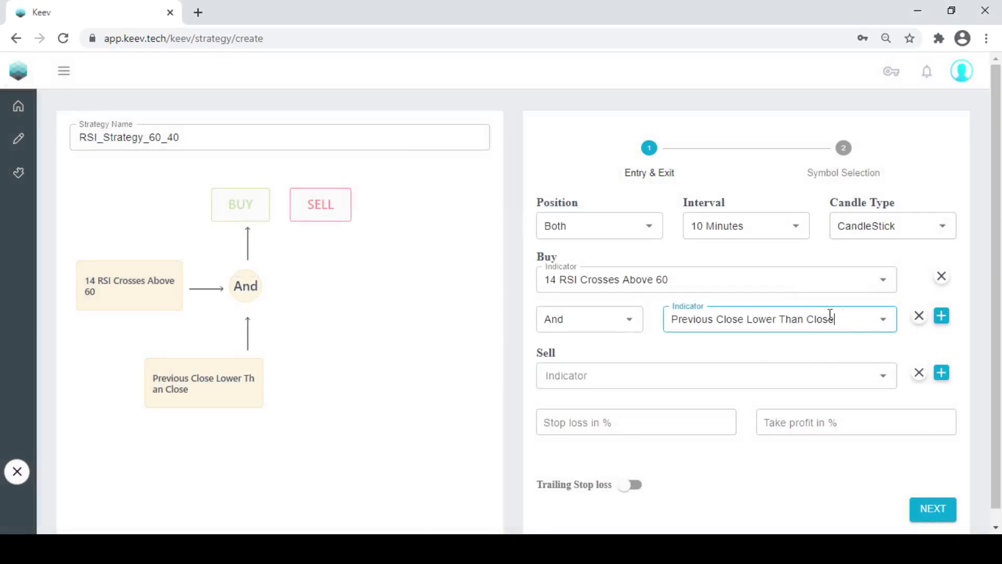
- Set the sell condition to RSI Crosses Below the number 40
{"action": "left_click", "coordinate": [620, 380]}
{"action": "type", "text": "rsi"}
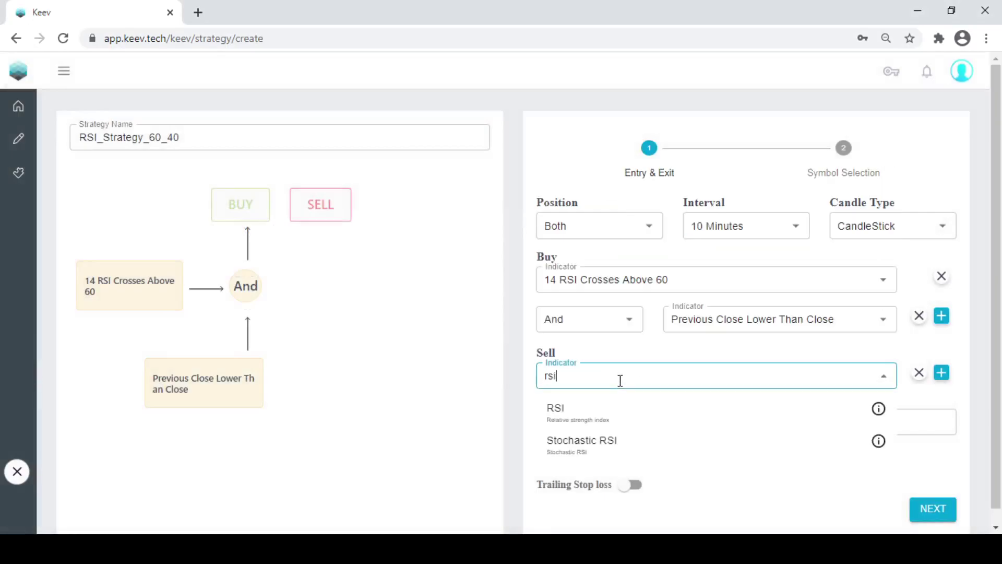
{"action": "key", "text": "Down"}
{"action": "key", "text": "Return"}
{"action": "left_click", "coordinate": [481, 243]}
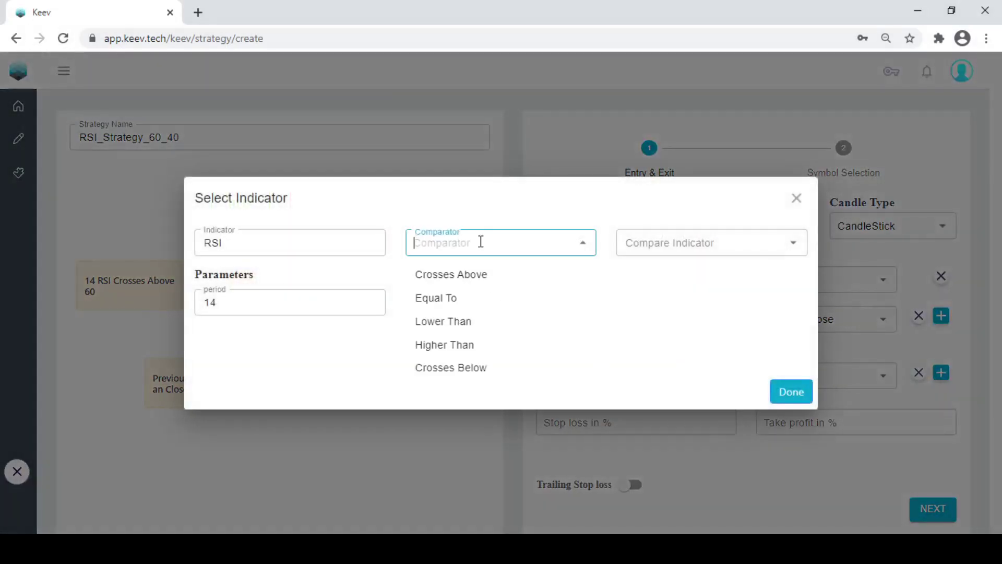
{"action": "left_click", "coordinate": [481, 367]}
{"action": "left_click", "coordinate": [658, 245]}
{"action": "left_click", "coordinate": [662, 276]}
{"action": "left_click_drag", "start_coordinate": [666, 315], "coordinate": [617, 297]}
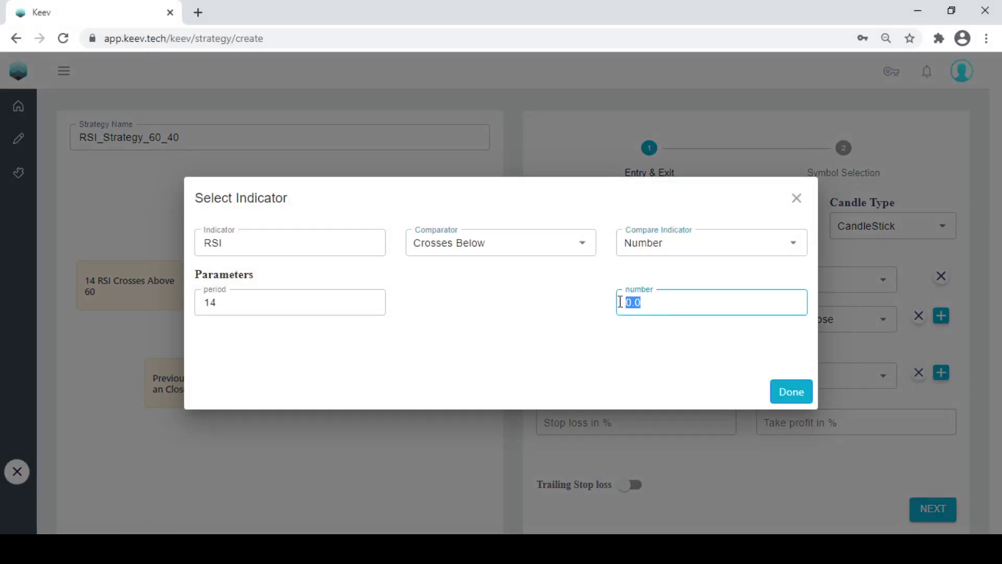
{"action": "type", "text": "40"}
{"action": "left_click", "coordinate": [791, 391]}
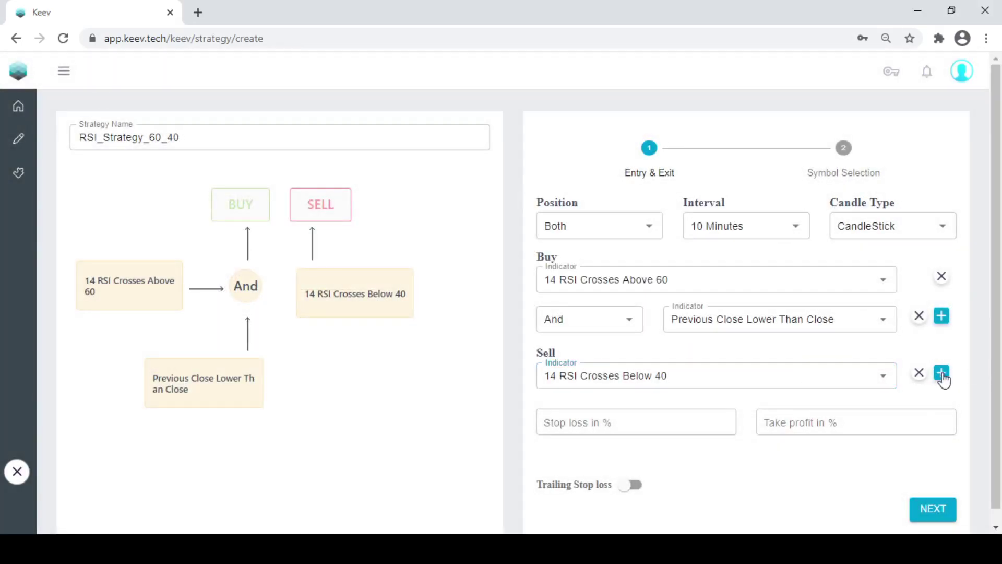
- Add an And-joined sell condition: Previous Close Higher Than Close
{"action": "left_click", "coordinate": [943, 377]}
{"action": "left_click", "coordinate": [759, 419]}
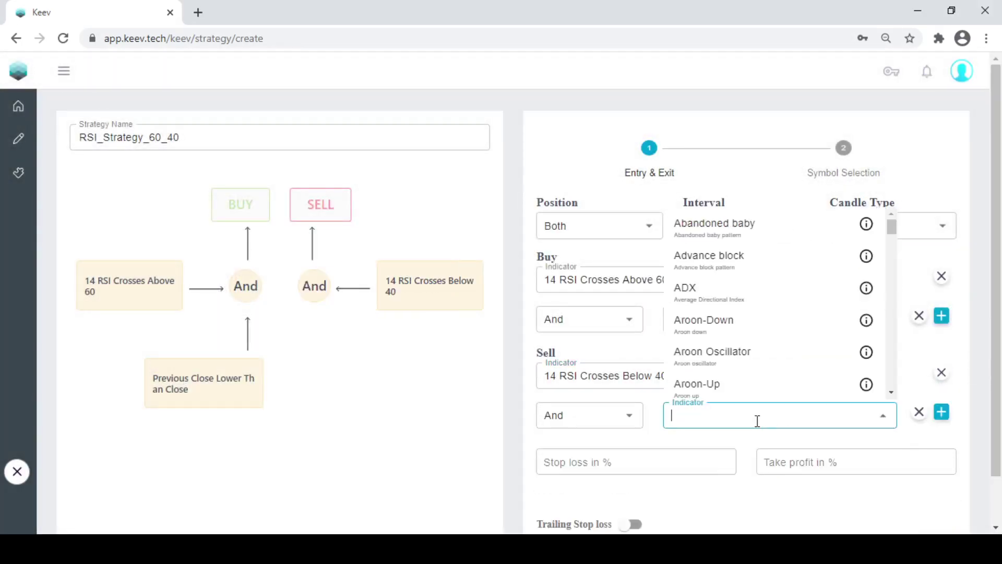
{"action": "type", "text": "previo"}
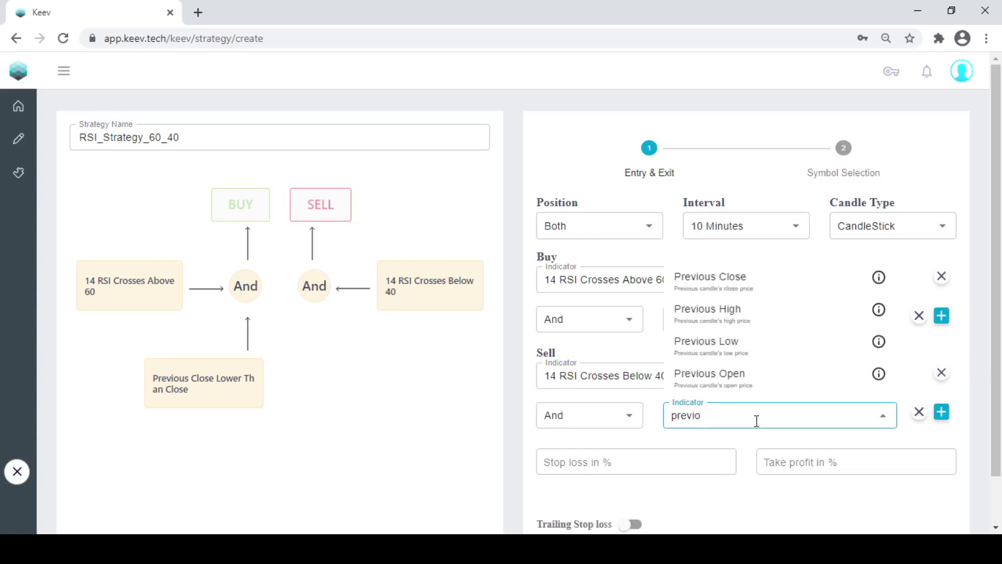
{"action": "left_click", "coordinate": [761, 285]}
{"action": "left_click", "coordinate": [465, 273]}
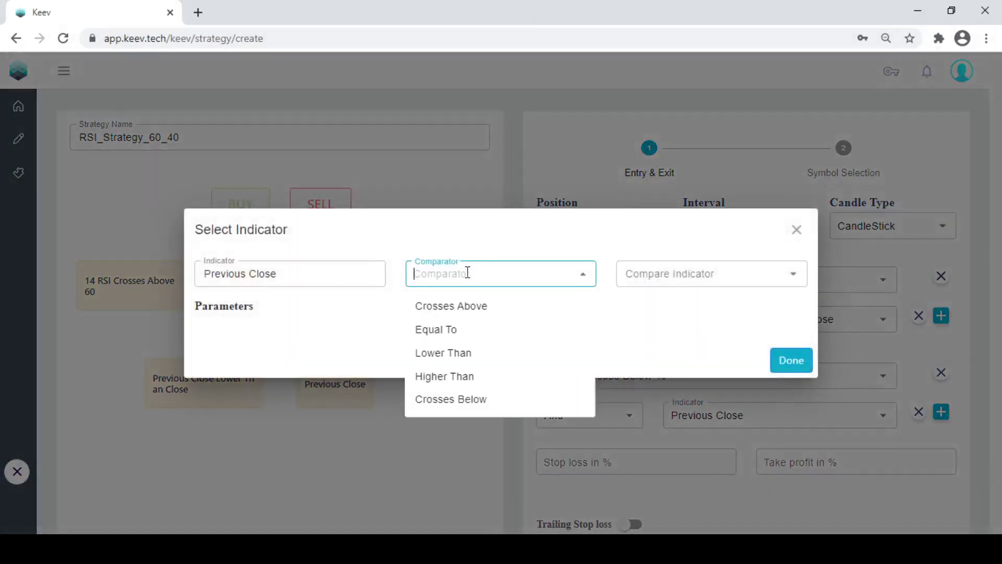
{"action": "left_click", "coordinate": [454, 377]}
{"action": "left_click", "coordinate": [662, 276]}
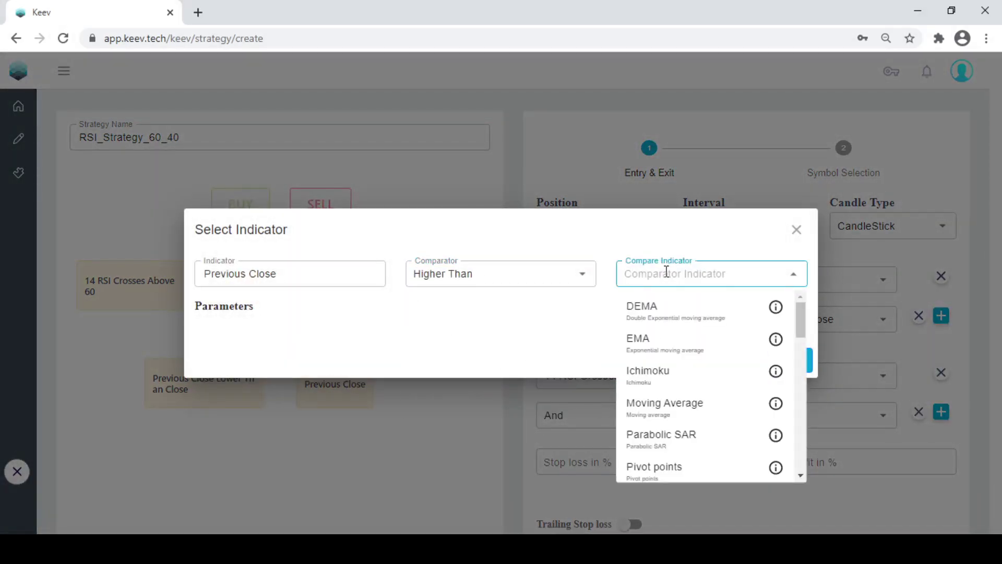
{"action": "type", "text": "pr"}
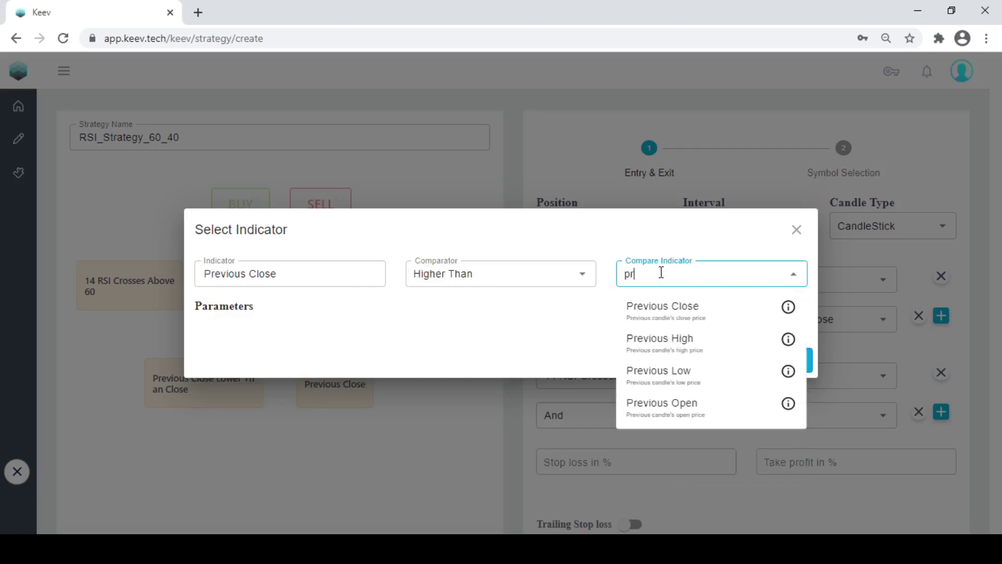
{"action": "key", "text": "BackSpace"}
{"action": "key", "text": "BackSpace"}
{"action": "type", "text": "close"}
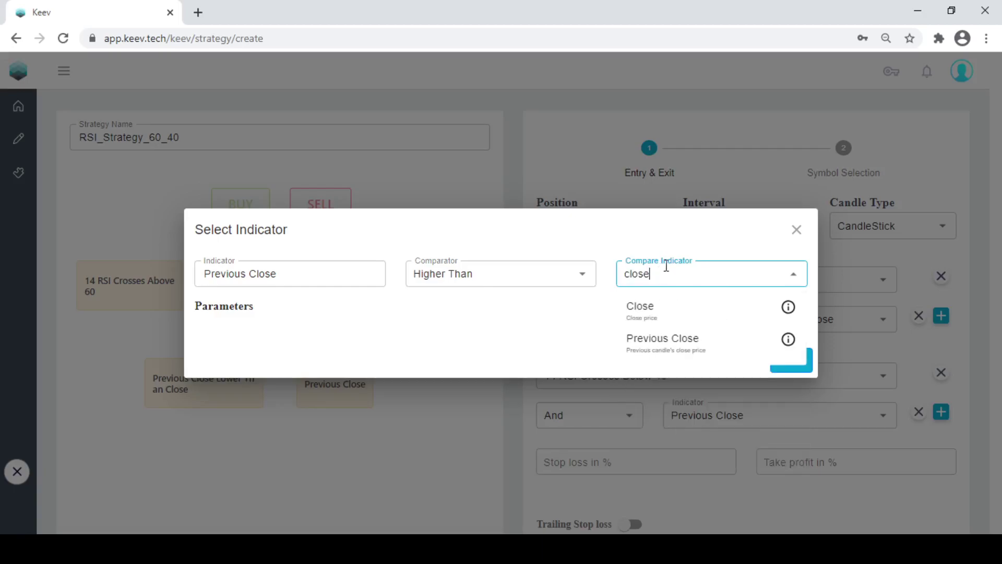
{"action": "left_click", "coordinate": [656, 309]}
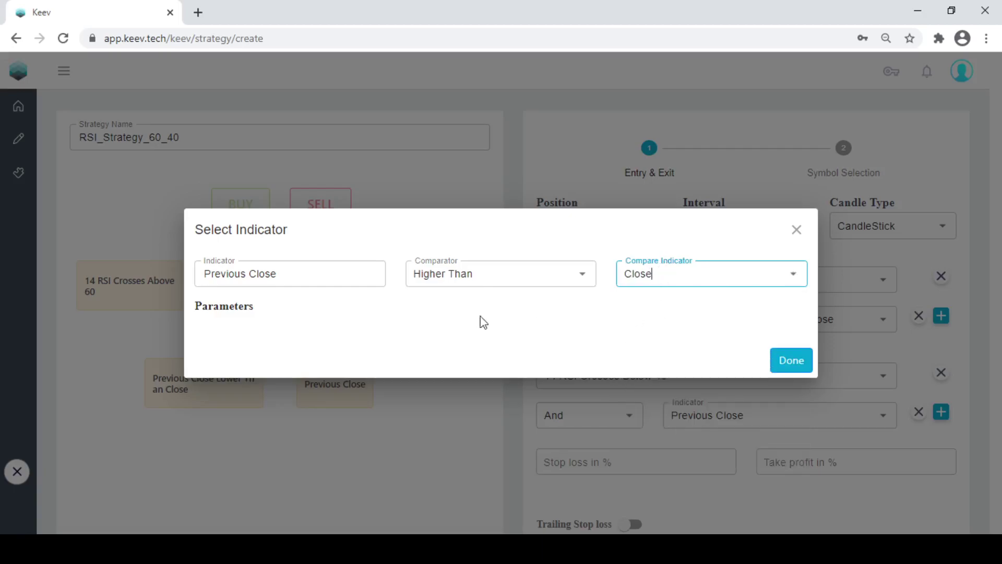
{"action": "left_click", "coordinate": [804, 365]}
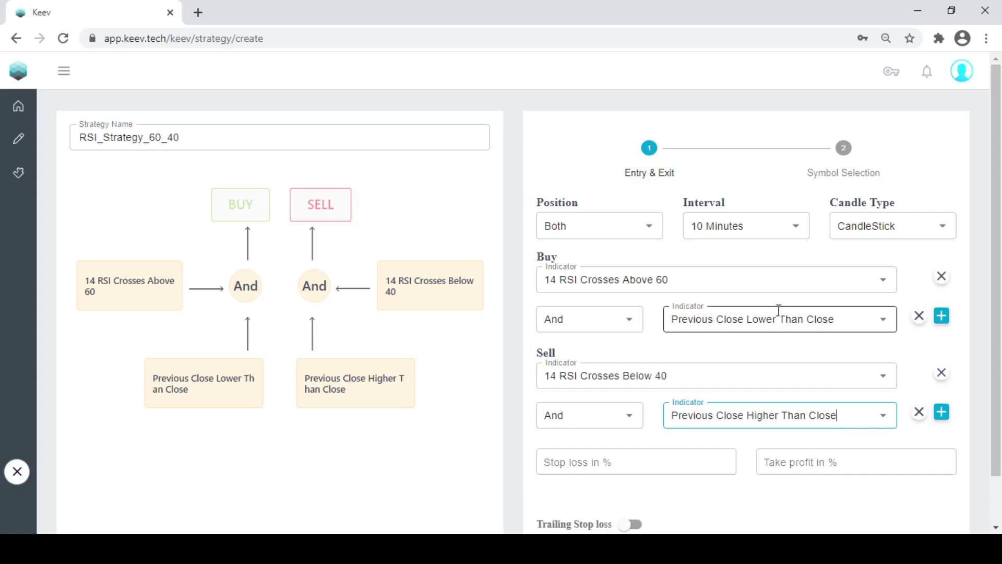
- Set a 2% stop loss and 2.5% take profit, and enable trailing stop loss
{"action": "scroll", "coordinate": [679, 376], "scroll_direction": "down", "scroll_amount": 1}
{"action": "left_click", "coordinate": [593, 412]}
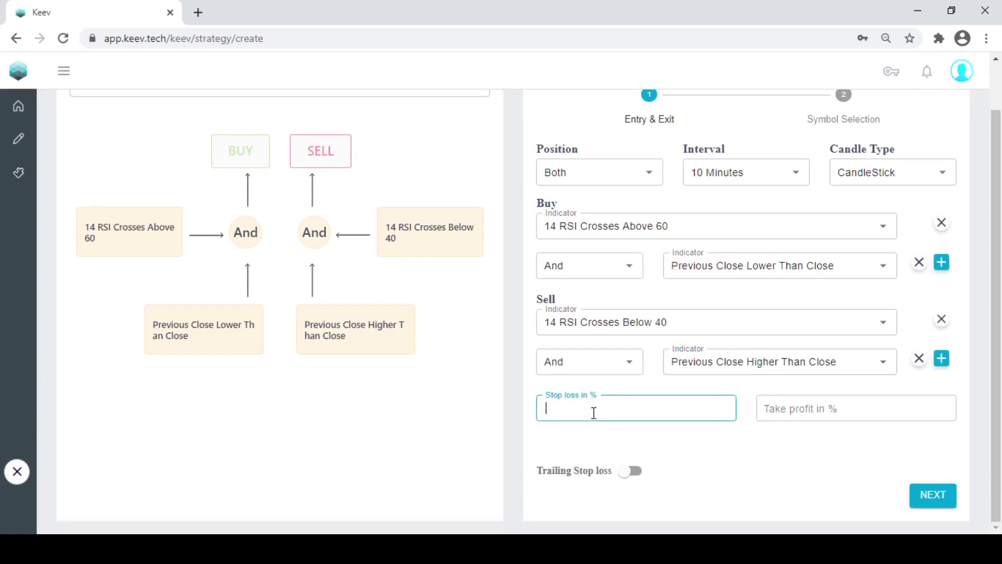
{"action": "type", "text": "2"}
{"action": "key", "text": "Tab"}
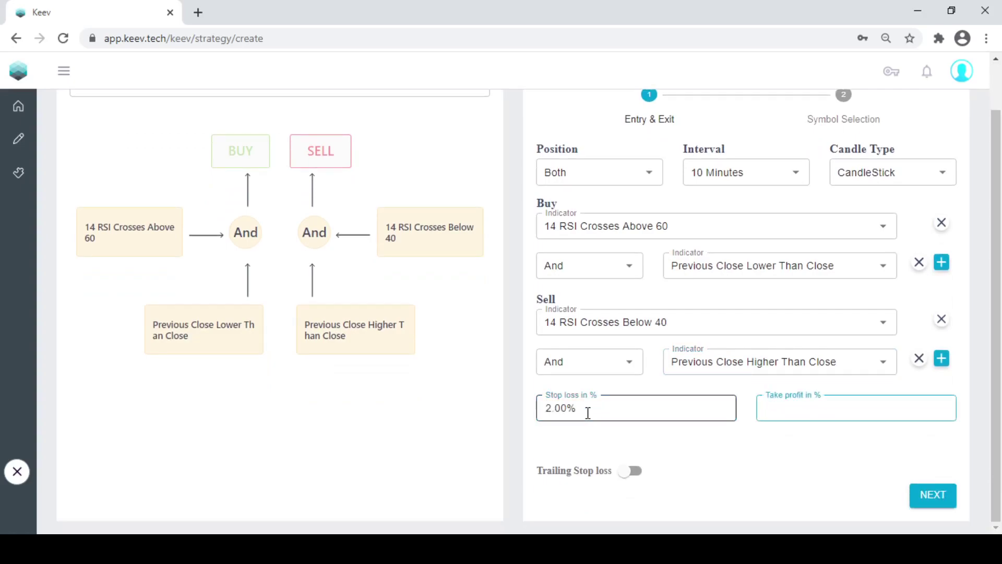
{"action": "type", "text": "2.50"}
{"action": "left_click", "coordinate": [627, 472]}
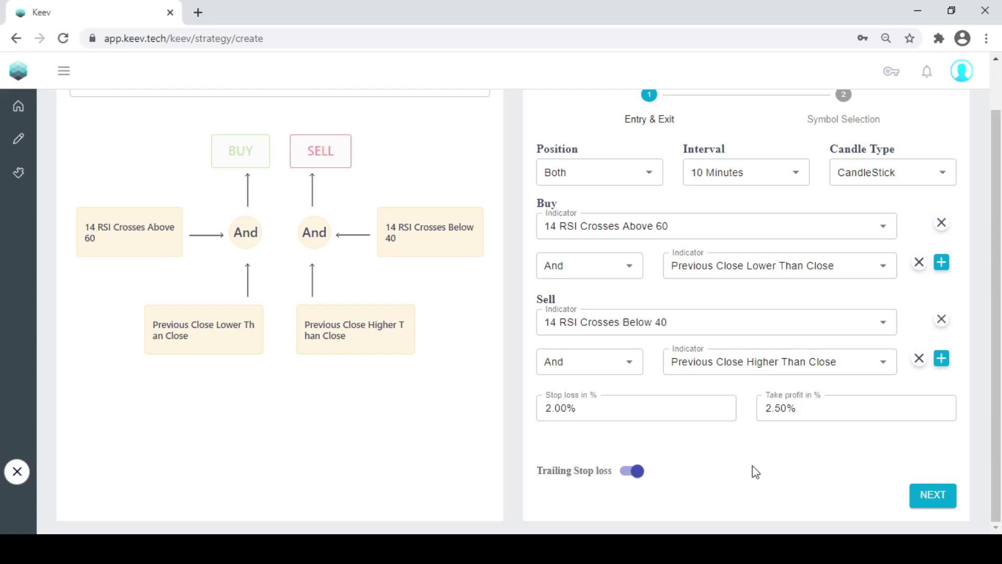
- Add HDFCBANK-NSE and HDFC-NSE as strategy symbols
{"action": "left_click", "coordinate": [933, 493]}
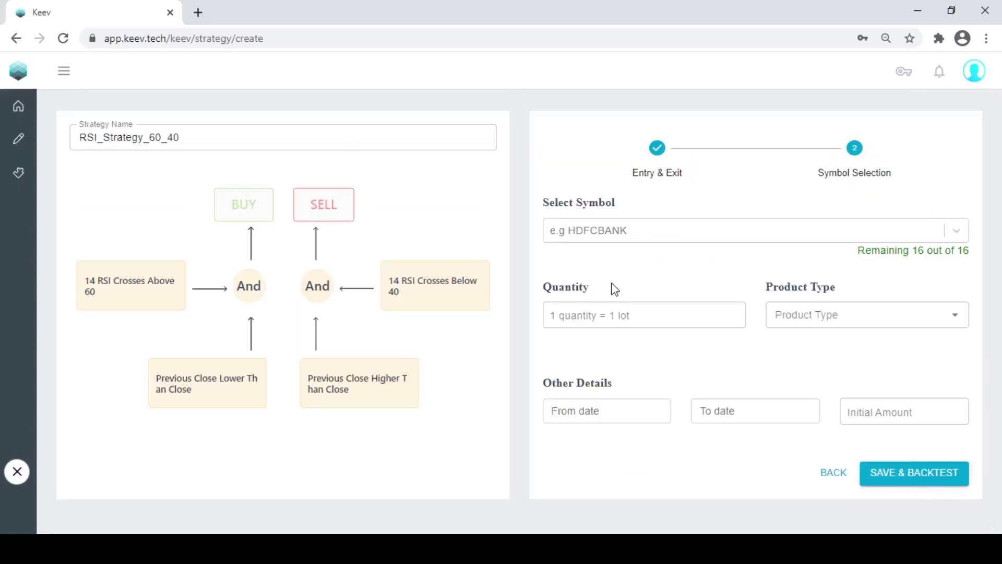
{"action": "left_click", "coordinate": [604, 234]}
{"action": "type", "text": "pel"}
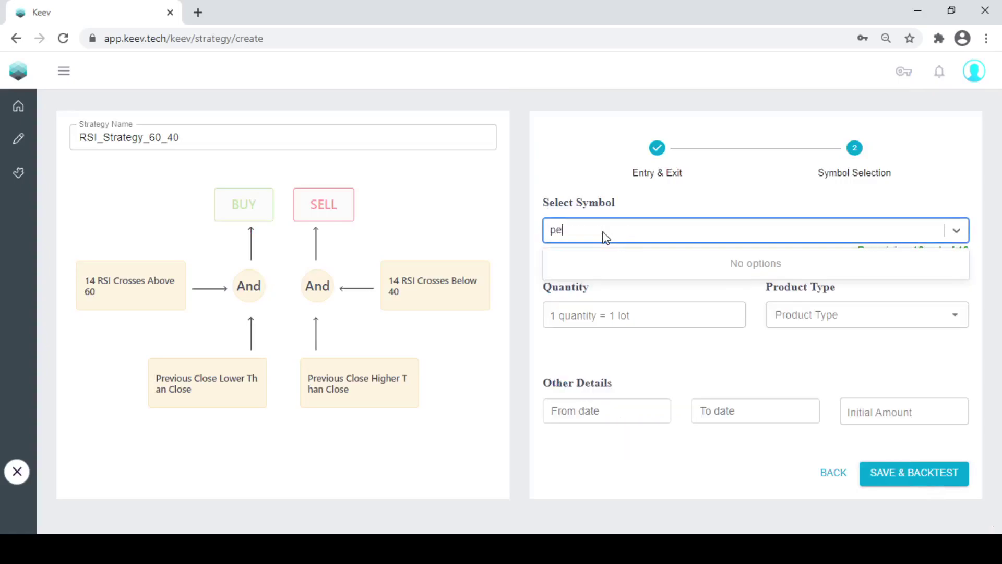
{"action": "key", "text": "BackSpace"}
{"action": "key", "text": "BackSpace"}
{"action": "key", "text": "BackSpace"}
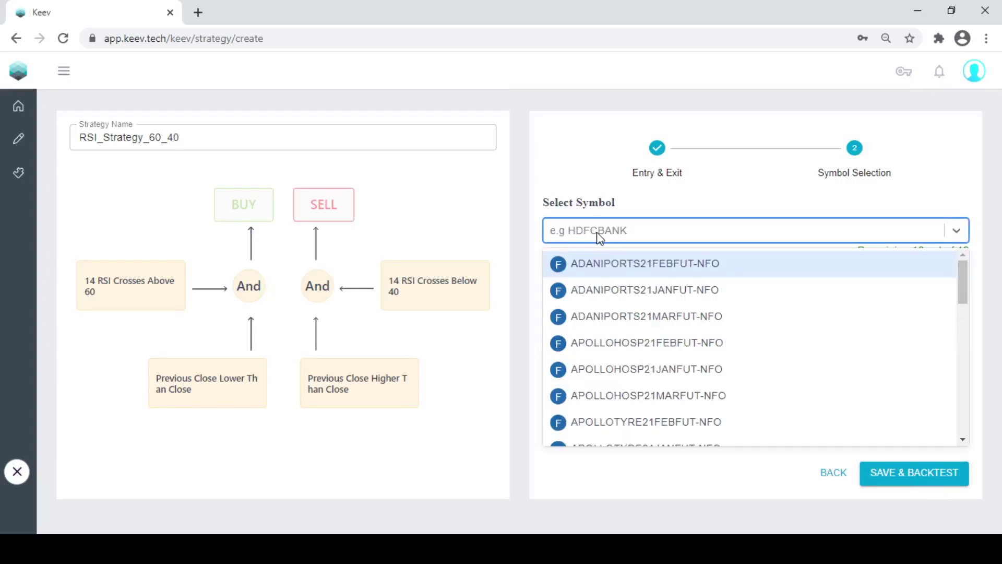
{"action": "type", "text": "hdfcbank"}
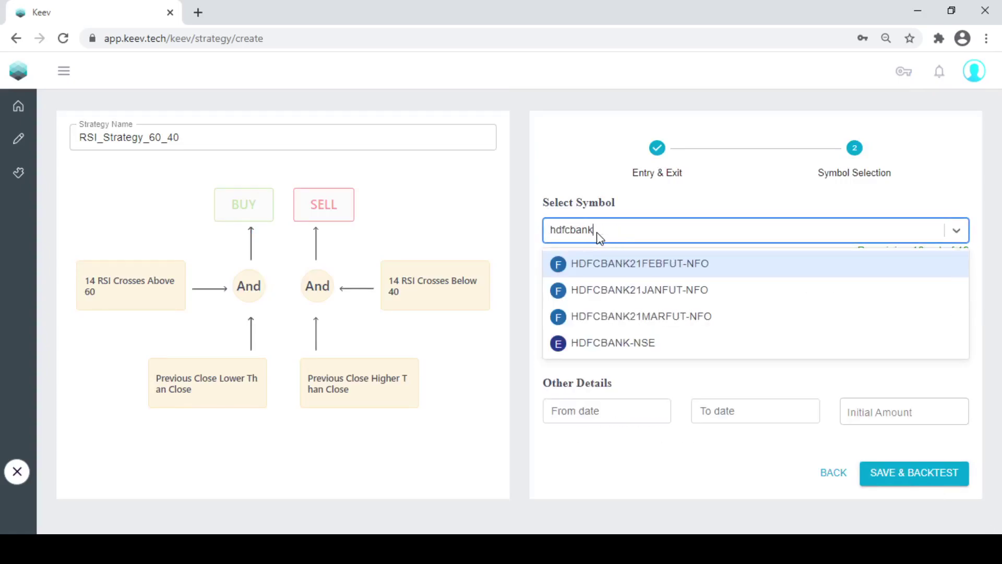
{"action": "key", "text": "Down"}
{"action": "key", "text": "Down"}
{"action": "key", "text": "Down"}
{"action": "key", "text": "Return"}
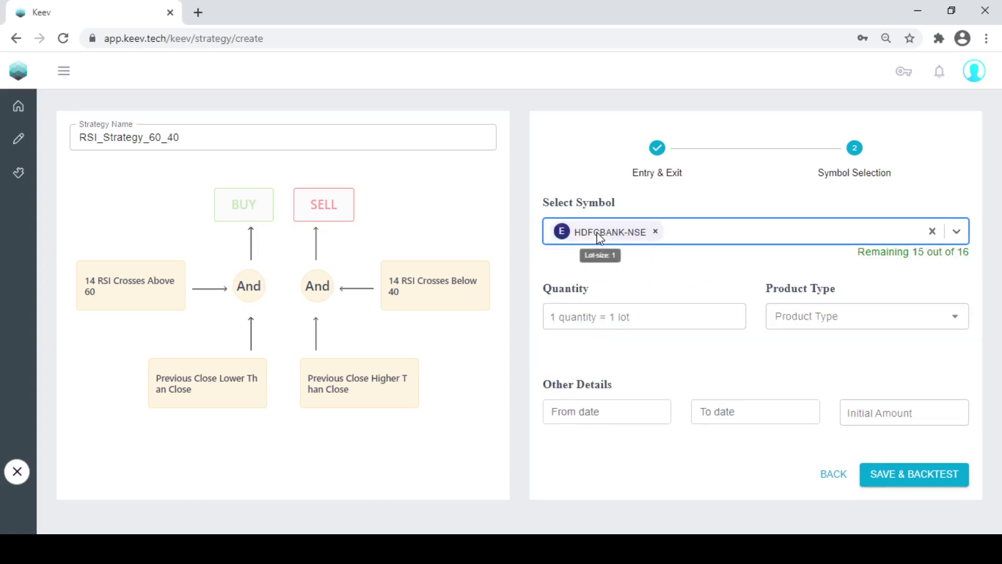
{"action": "type", "text": "hdfc"}
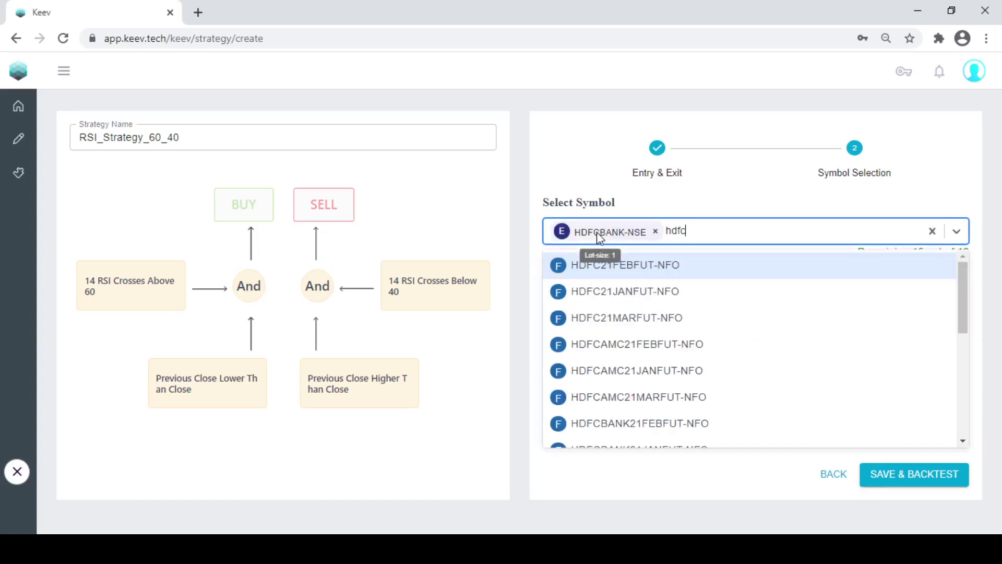
{"action": "scroll", "coordinate": [624, 269], "scroll_direction": "down", "scroll_amount": 4}
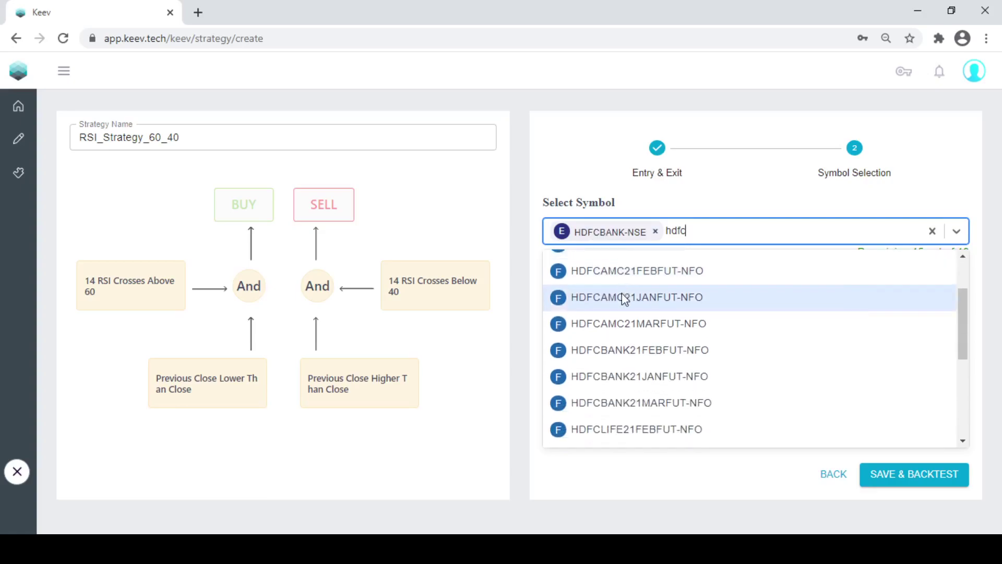
{"action": "left_click", "coordinate": [599, 363]}
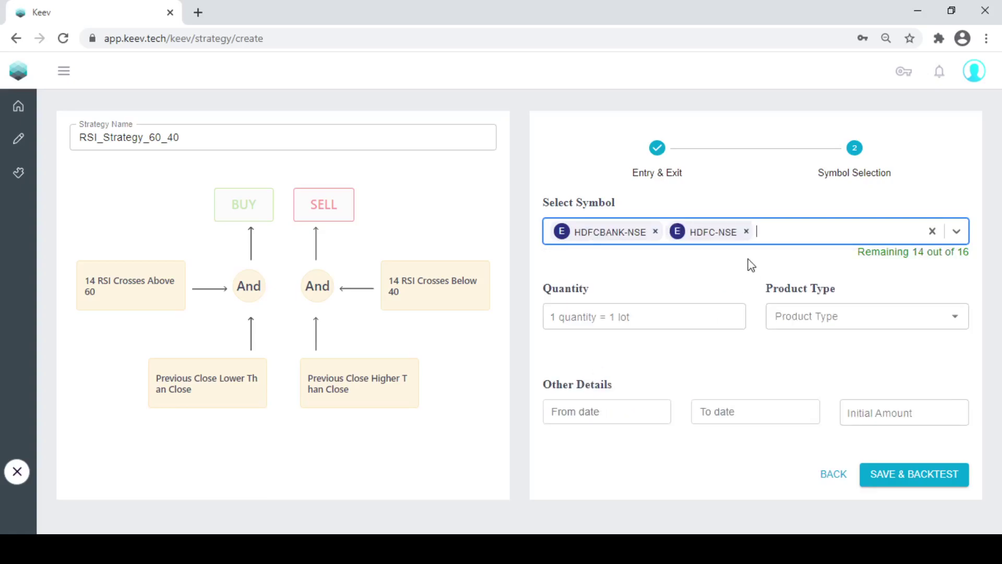
- Add AXISBANK-NSE and ASIANPAINT-NSE to the symbol list
{"action": "type", "text": "axis"}
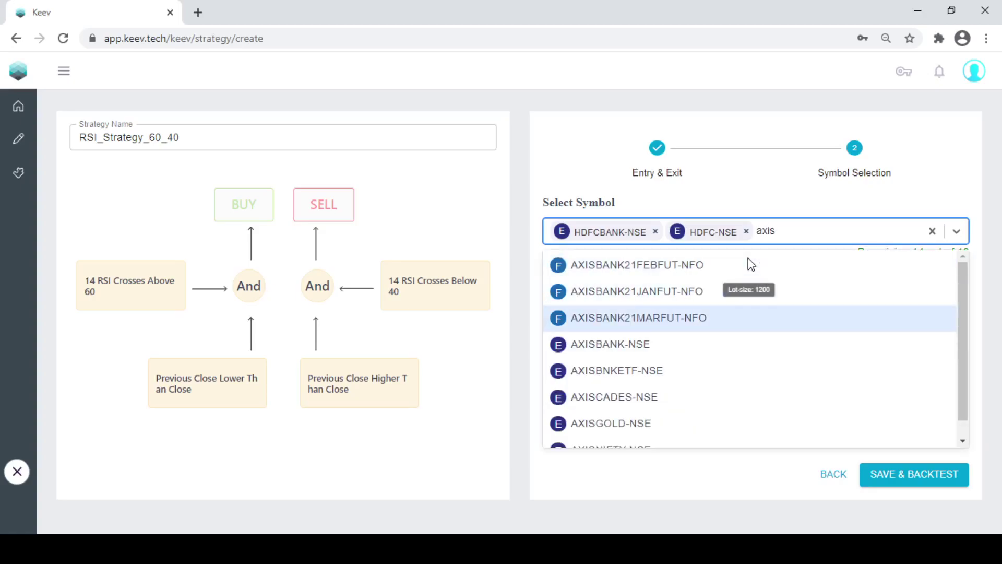
{"action": "key", "text": "Down"}
{"action": "key", "text": "Return"}
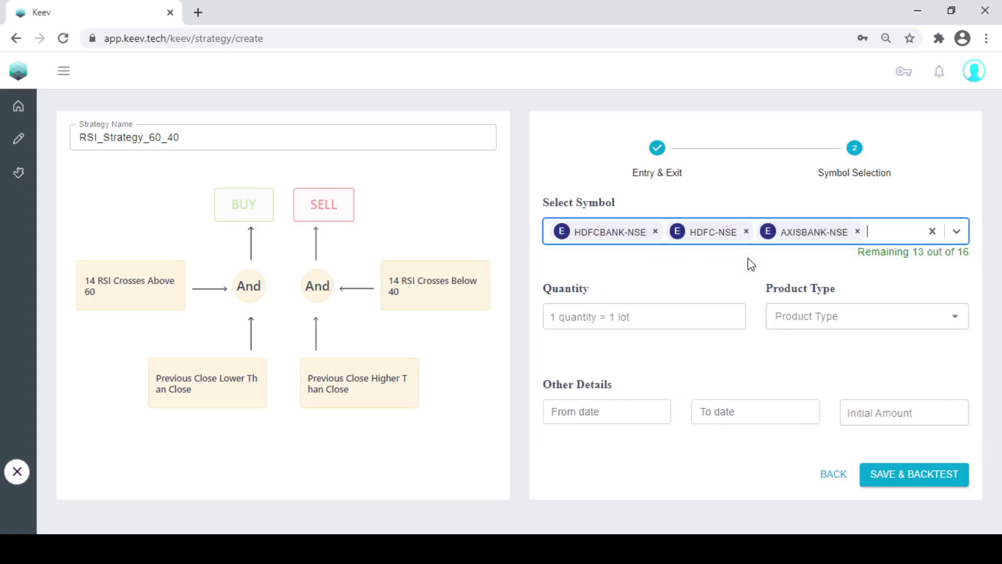
{"action": "type", "text": "asian"}
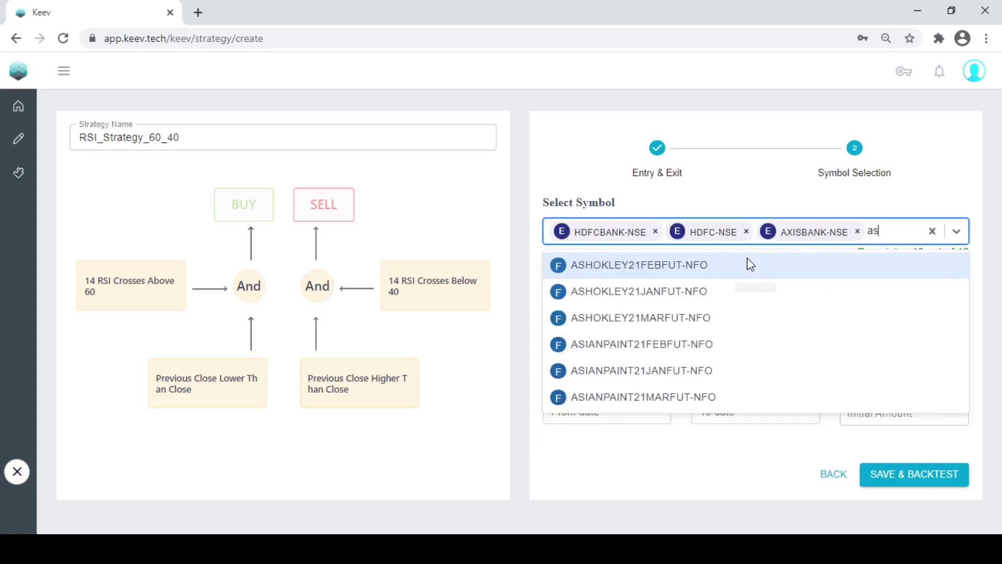
{"action": "key", "text": "Down"}
{"action": "key", "text": "Down"}
{"action": "key", "text": "Down"}
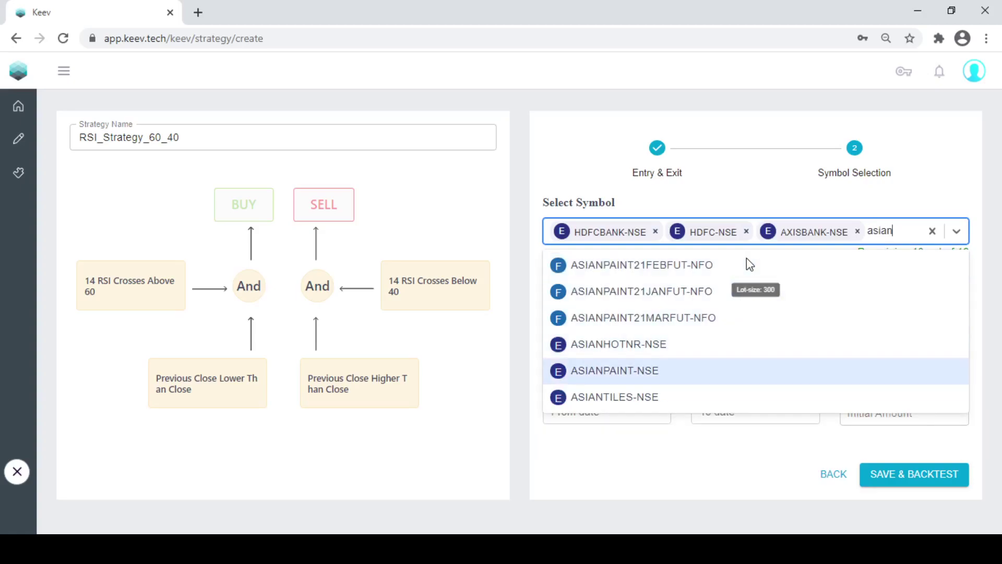
{"action": "key", "text": "Return"}
- Set the trade quantity to 20 with Intraday product type
{"action": "left_click", "coordinate": [658, 347]}
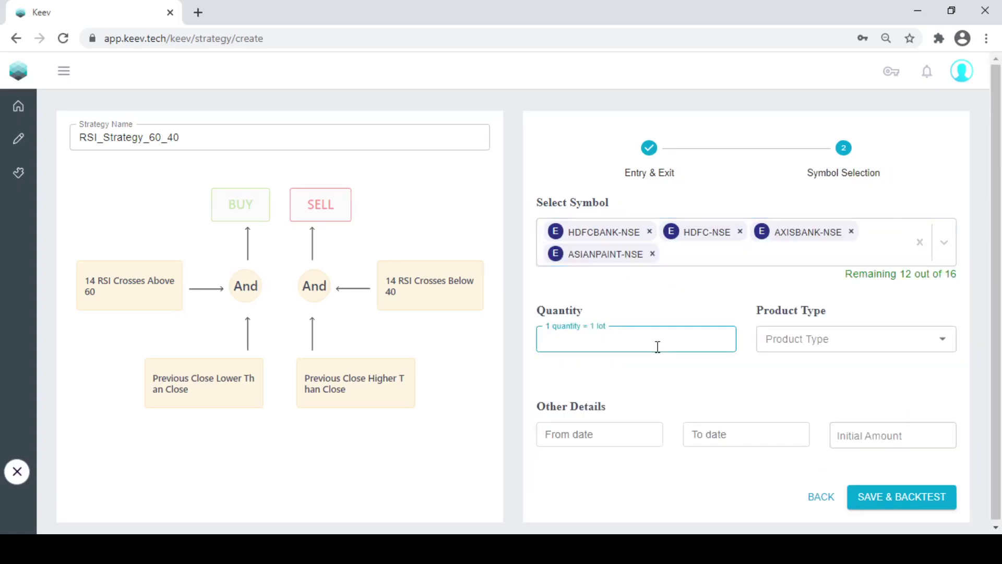
{"action": "type", "text": "20"}
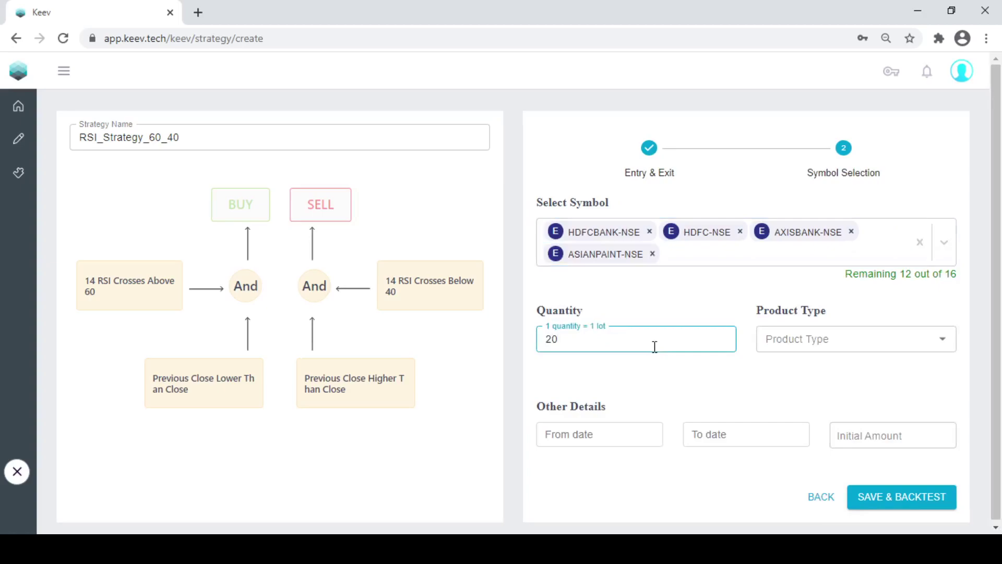
{"action": "left_click", "coordinate": [903, 340]}
{"action": "left_click", "coordinate": [808, 372]}
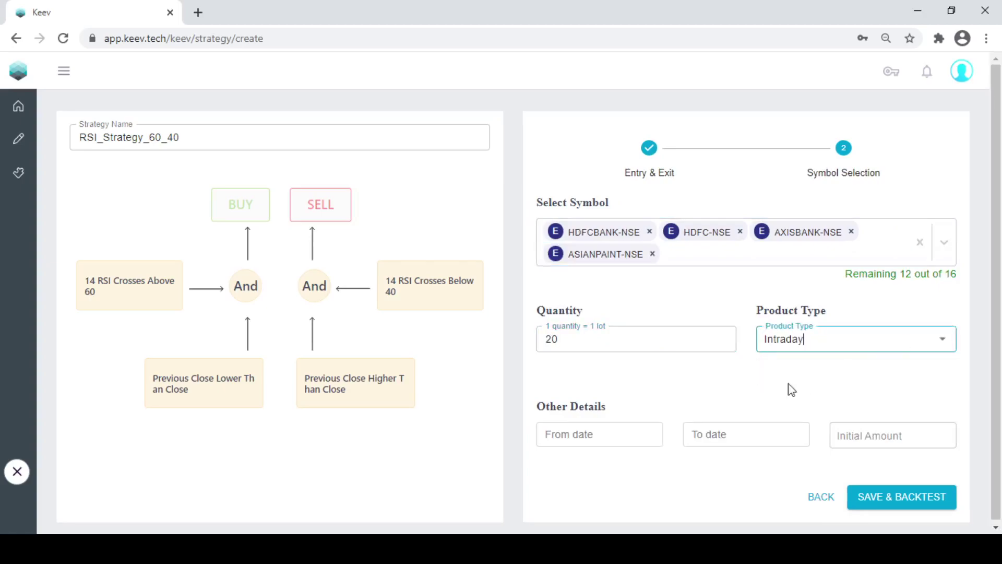
- Set the backtest period from 01-11-2020 to 12-01-2021
{"action": "left_click", "coordinate": [584, 442]}
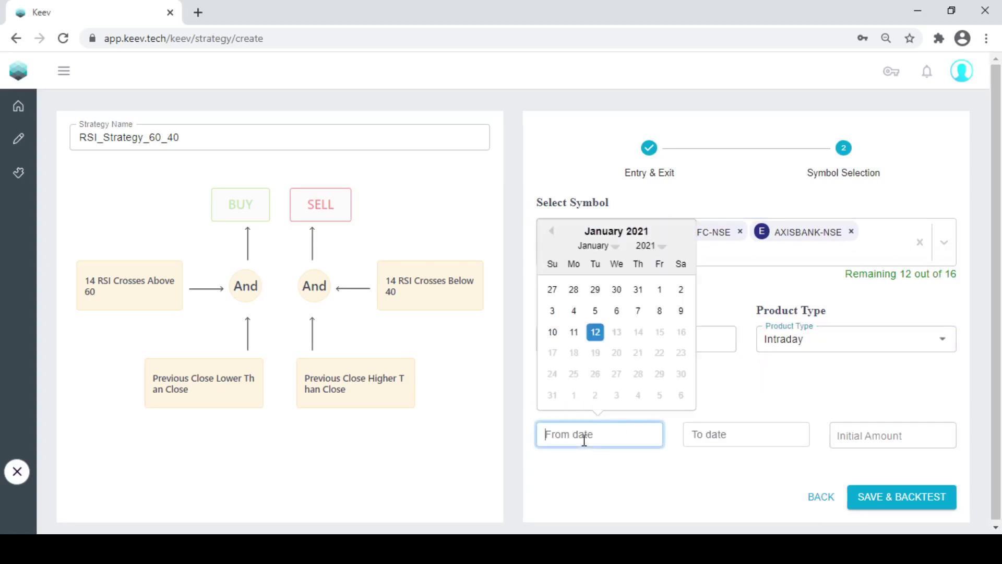
{"action": "left_click", "coordinate": [554, 231]}
{"action": "left_click", "coordinate": [554, 231]}
{"action": "left_click", "coordinate": [554, 289]}
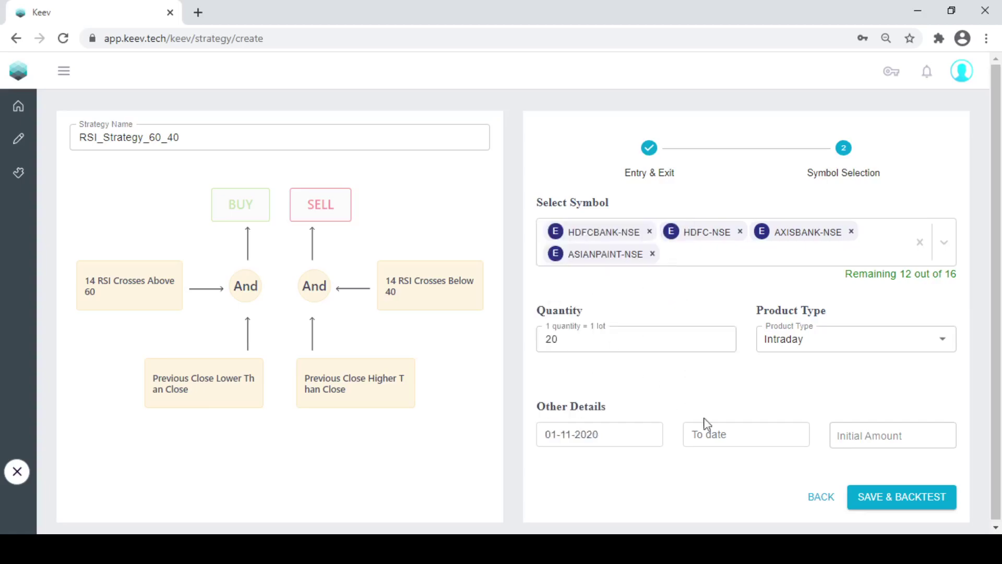
{"action": "left_click", "coordinate": [710, 432]}
{"action": "left_click", "coordinate": [764, 333]}
{"action": "left_click", "coordinate": [760, 436]}
{"action": "left_click", "coordinate": [742, 332]}
- Enter a ₹55,000 initial amount and save the strategy to run the backtest
{"action": "left_click", "coordinate": [872, 435]}
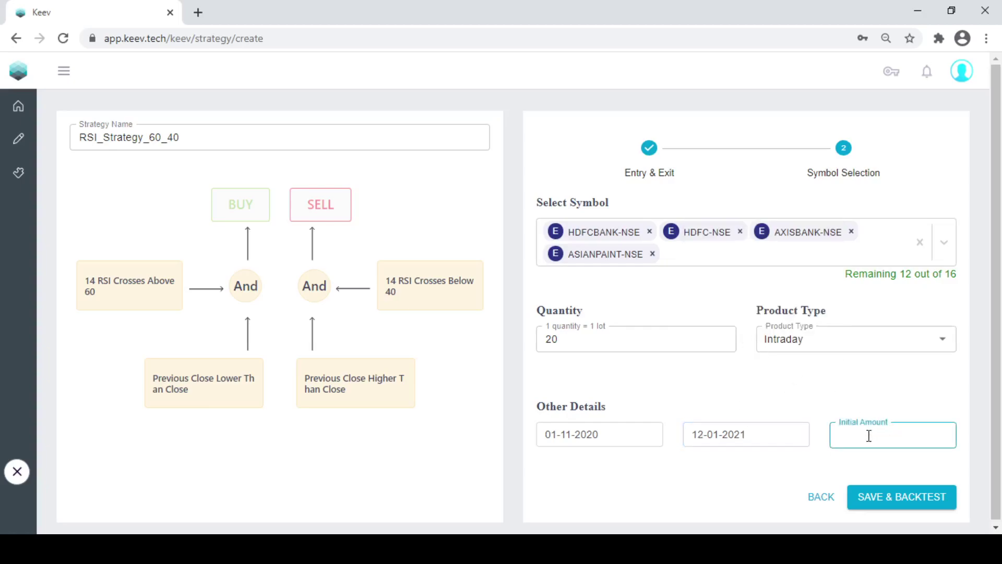
{"action": "type", "text": "5000"}
{"action": "key", "text": "BackSpace"}
{"action": "key", "text": "BackSpace"}
{"action": "type", "text": "000"}
{"action": "left_click", "coordinate": [912, 506]}
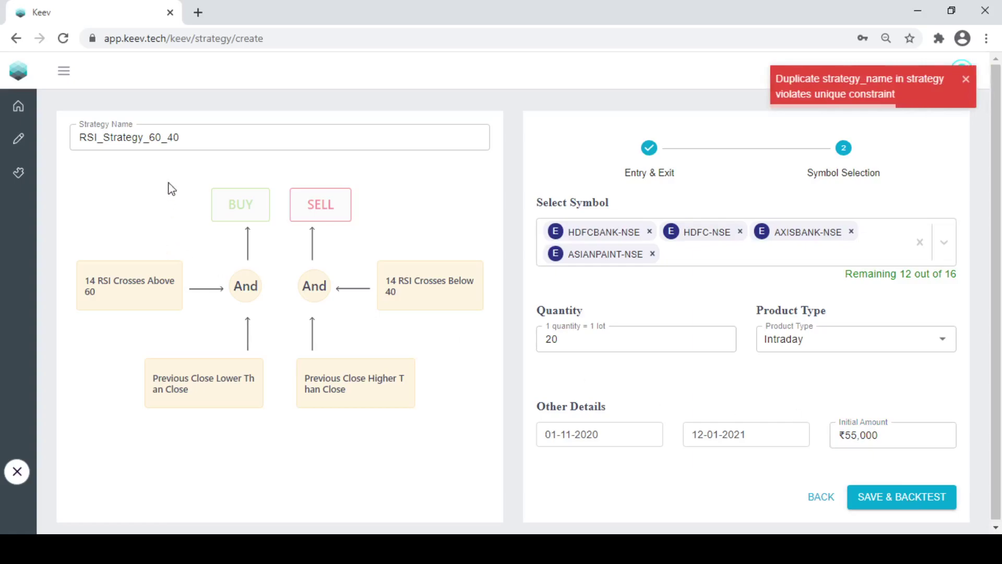
- Edit the duplicate strategy name toward RSI_Strategy_60_0_v1
{"action": "left_click", "coordinate": [198, 132]}
{"action": "key", "text": "BackSpace"}
{"action": "key", "text": "BackSpace"}
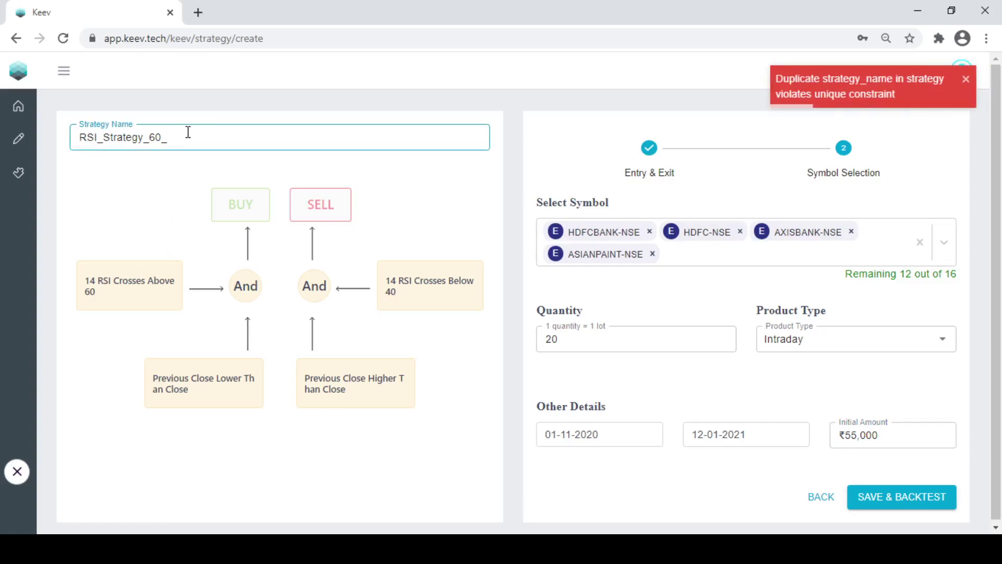
{"action": "key", "text": "BackSpace"}
{"action": "key", "text": "BackSpace"}
{"action": "key", "text": "BackSpace"}
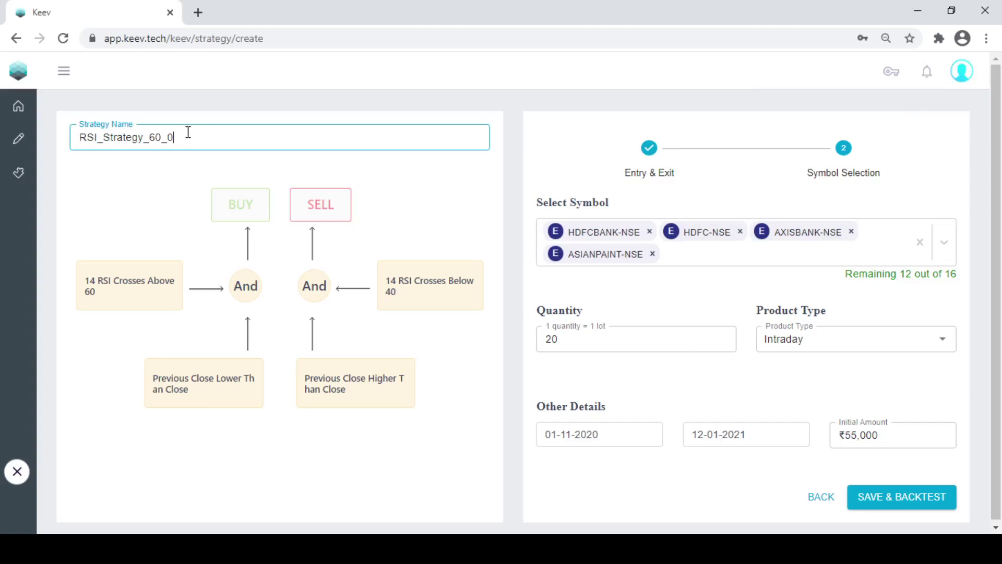
- Finish renaming the strategy to RSI_Strategy_60_0_v1, backtest it, and rank results by P&L descending
{"action": "type", "text": "60_0_v1"}
{"action": "left_click", "coordinate": [877, 496]}
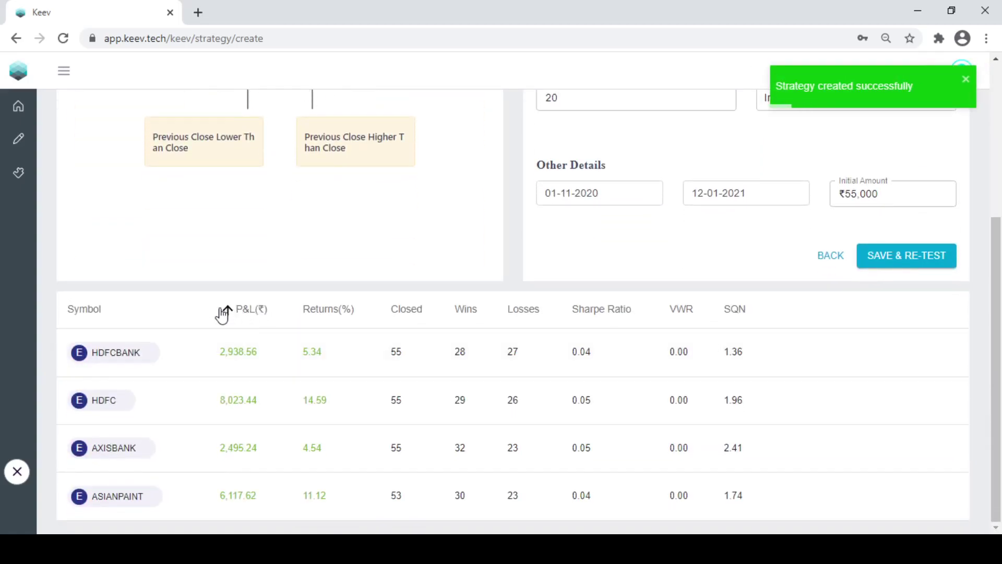
{"action": "left_click", "coordinate": [225, 311]}
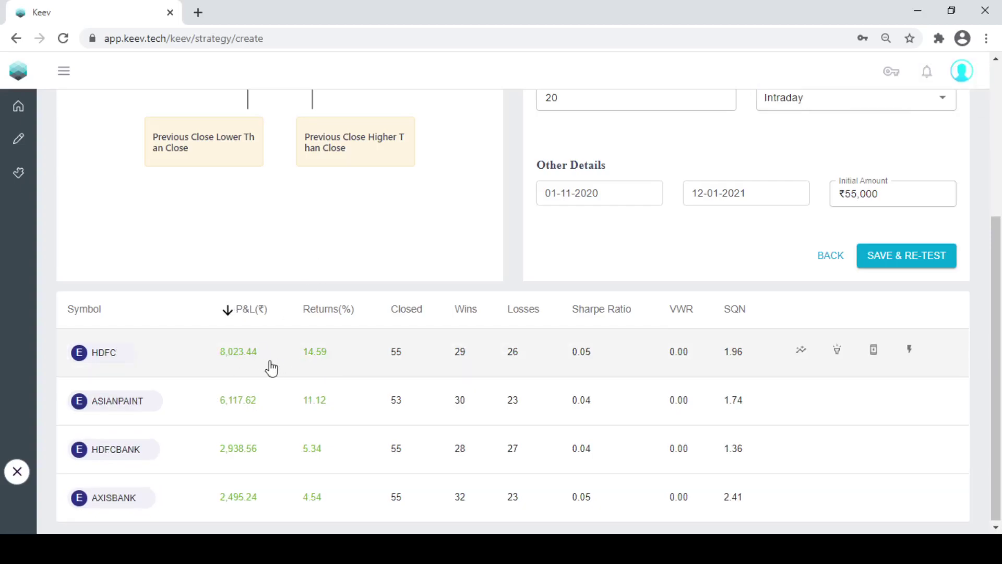
{"action": "scroll", "coordinate": [550, 327], "scroll_direction": "up", "scroll_amount": 2}
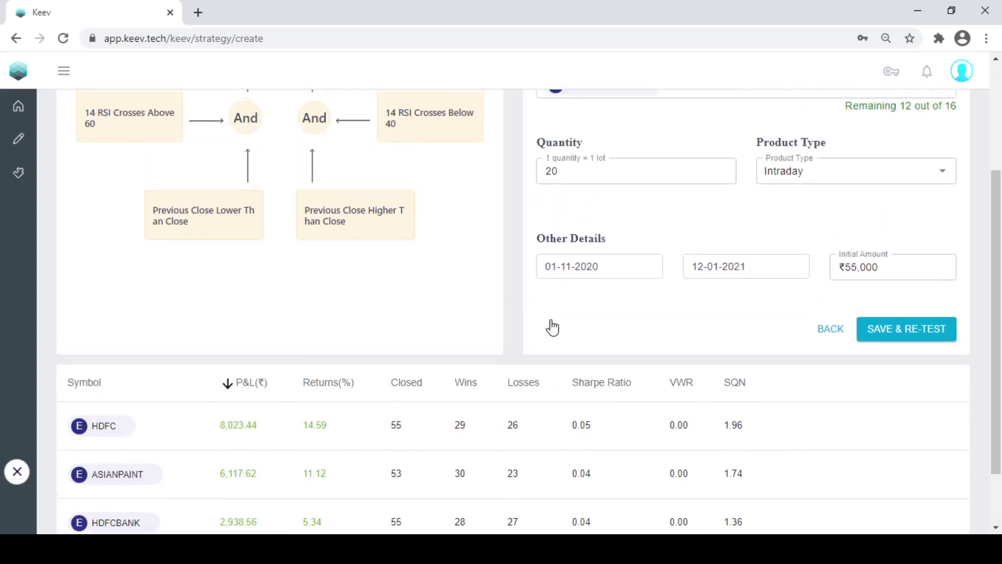
{"action": "scroll", "coordinate": [552, 327], "scroll_direction": "down", "scroll_amount": 2}
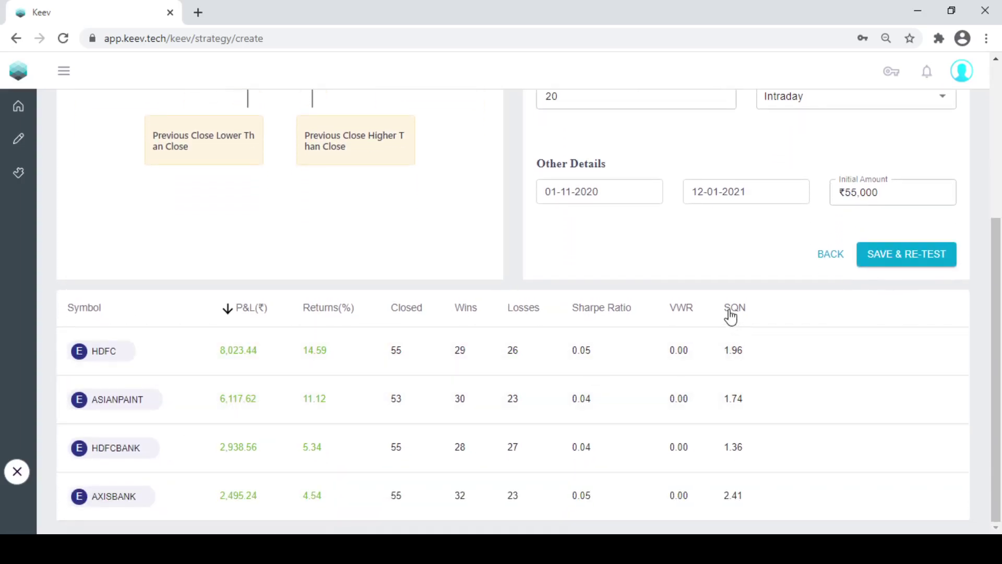
{"action": "scroll", "coordinate": [729, 315], "scroll_direction": "up", "scroll_amount": 3}
{"action": "scroll", "coordinate": [616, 286], "scroll_direction": "down", "scroll_amount": 3}
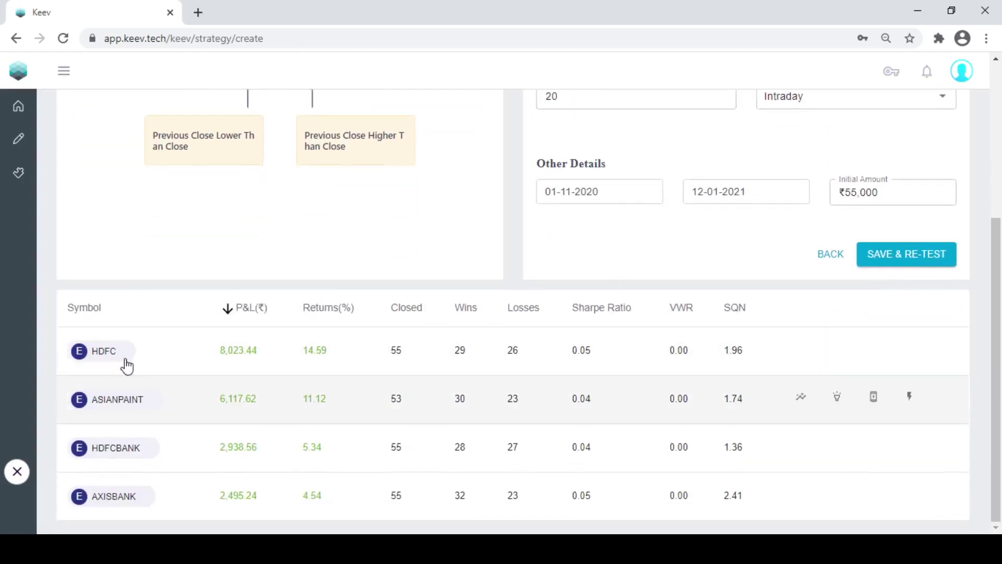
{"action": "scroll", "coordinate": [773, 235], "scroll_direction": "up", "scroll_amount": 3}
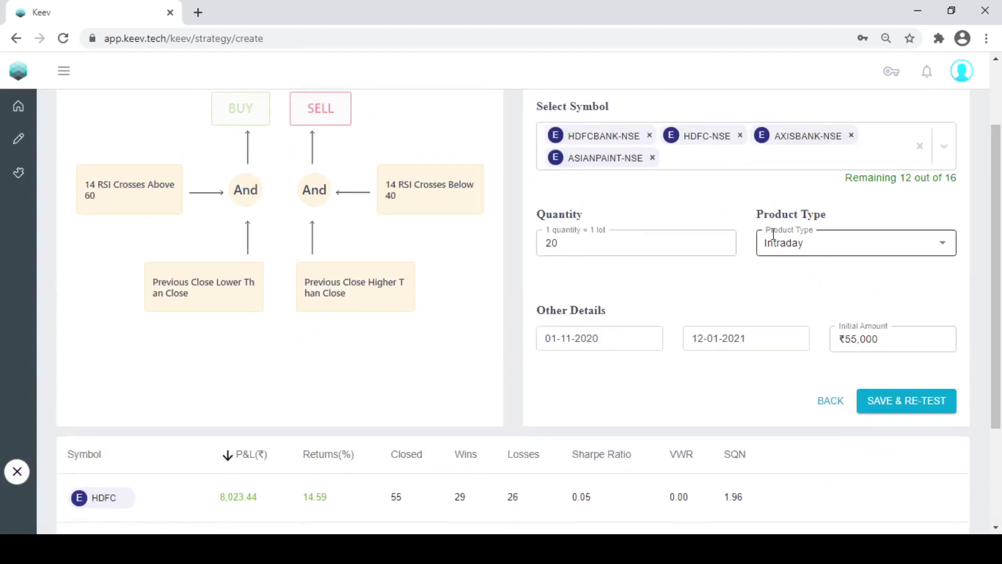
- Add ICICIBANK-NSE to the strategy's symbols
{"action": "left_click", "coordinate": [684, 160]}
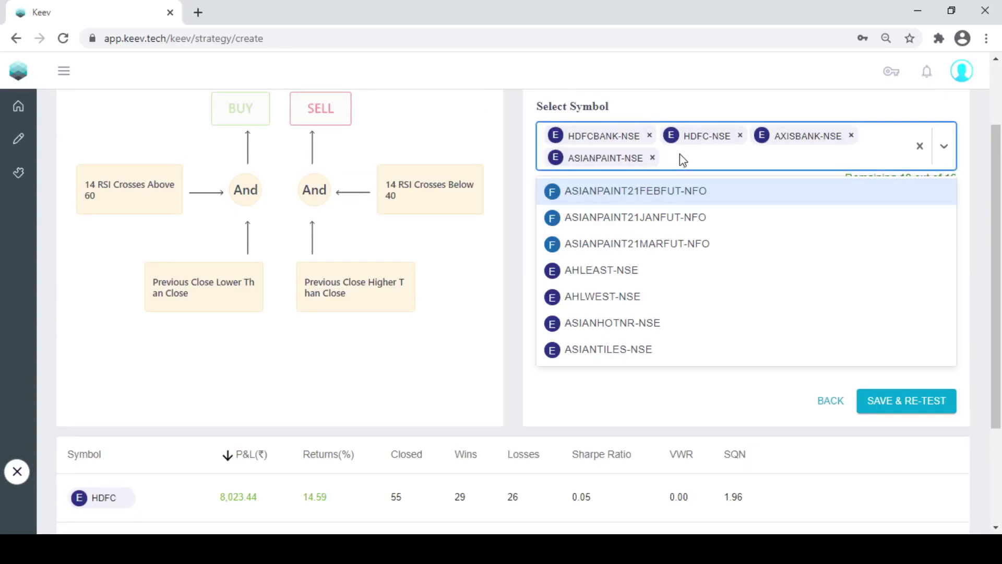
{"action": "scroll", "coordinate": [459, 212], "scroll_direction": "down", "scroll_amount": 3}
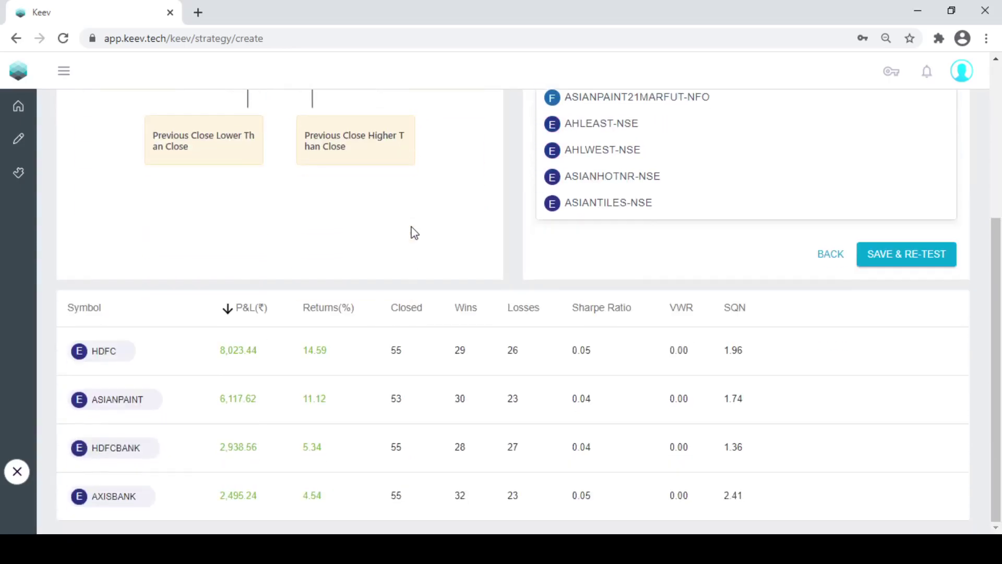
{"action": "scroll", "coordinate": [548, 313], "scroll_direction": "up", "scroll_amount": 3}
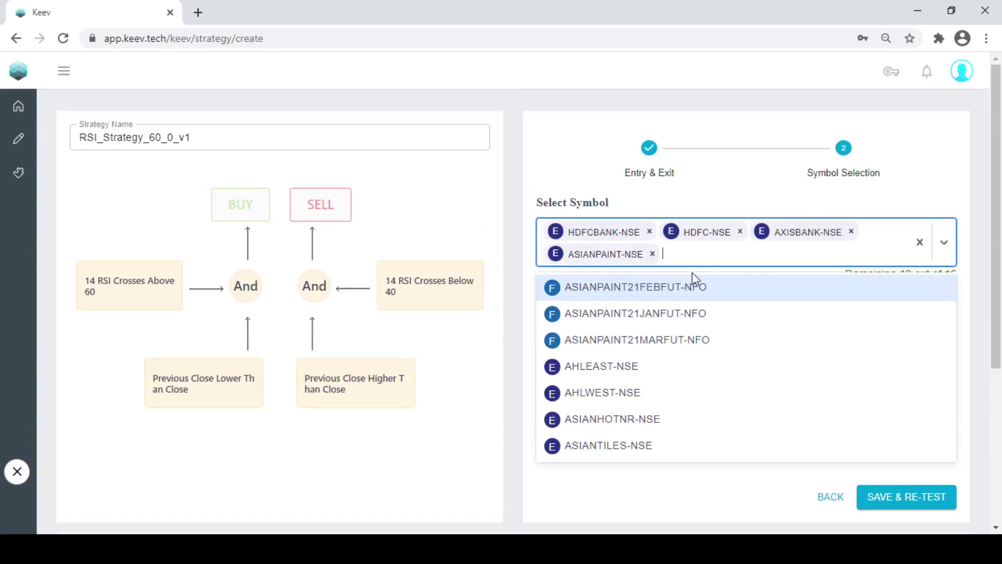
{"action": "type", "text": "icici"}
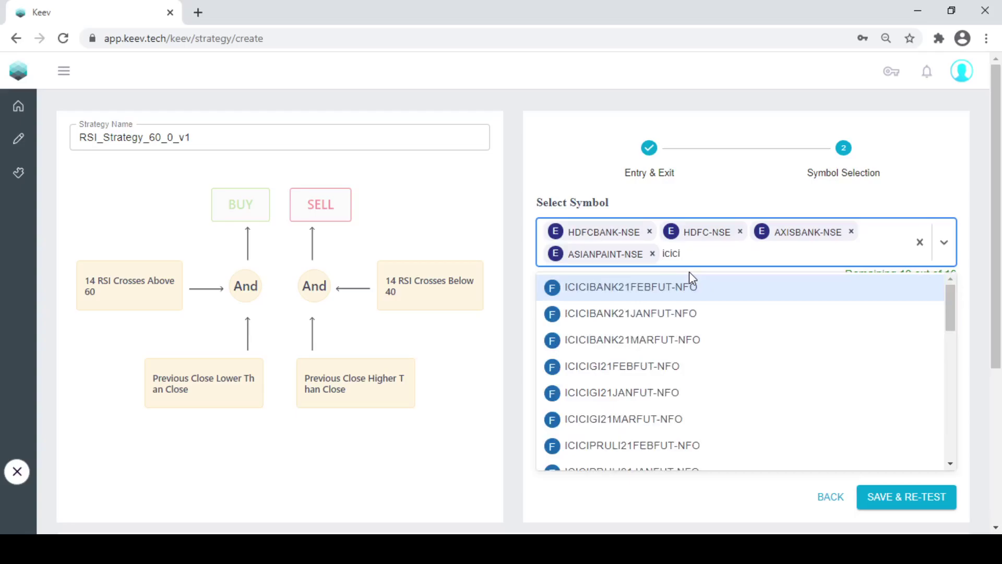
{"action": "type", "text": "bank"}
{"action": "left_click", "coordinate": [674, 366]}
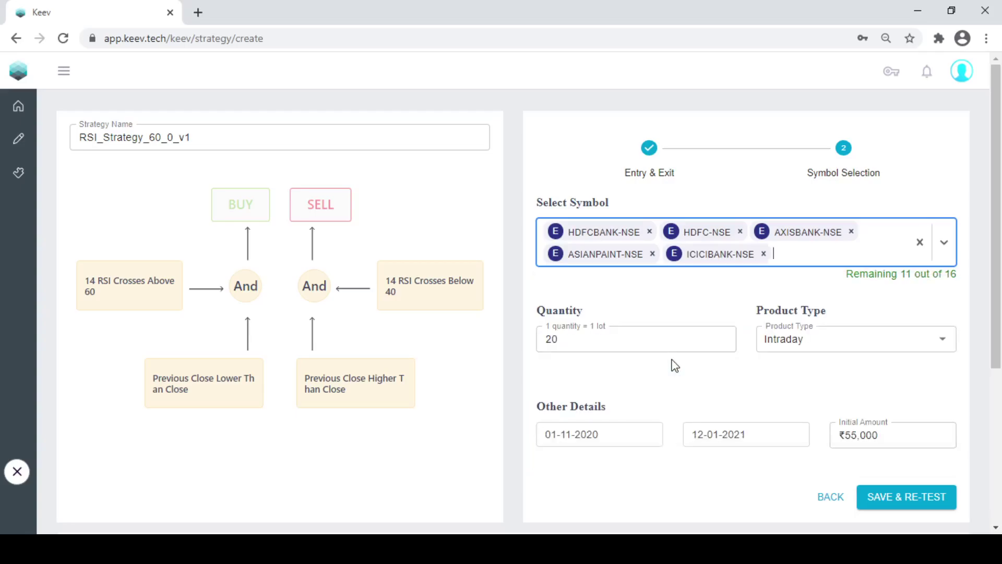
- Save the edited strategy and rerun the backtest
{"action": "scroll", "coordinate": [823, 409], "scroll_direction": "down", "scroll_amount": 4}
{"action": "left_click", "coordinate": [891, 278]}
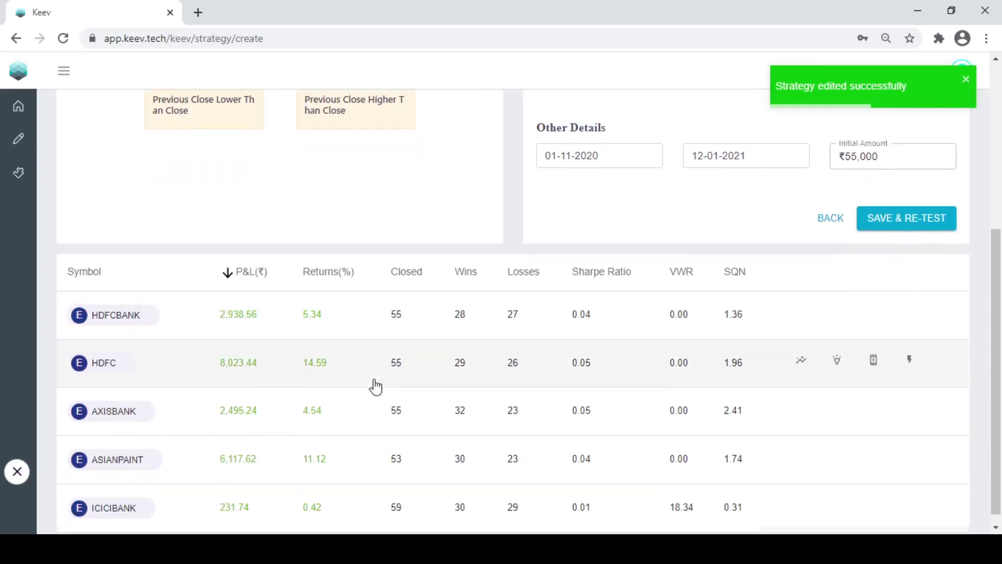
{"action": "scroll", "coordinate": [267, 523], "scroll_direction": "down", "scroll_amount": 2}
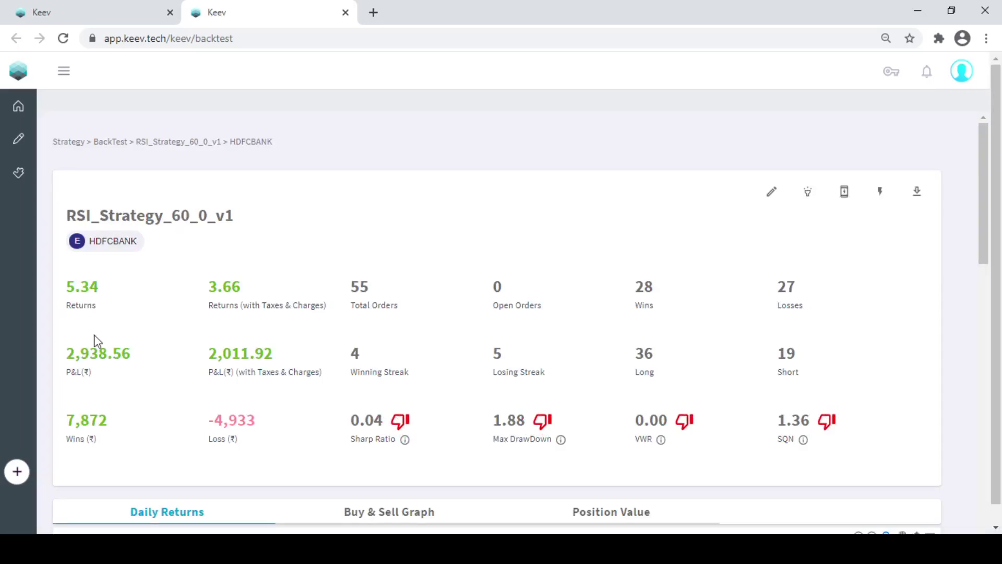
{"action": "scroll", "coordinate": [157, 320], "scroll_direction": "down", "scroll_amount": 1}
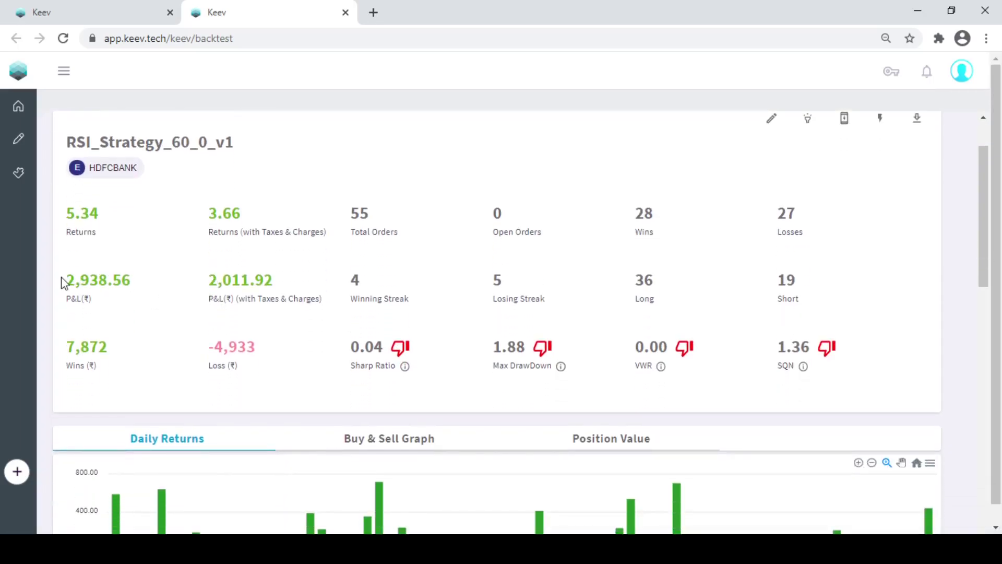
{"action": "left_click_drag", "start_coordinate": [62, 280], "coordinate": [132, 281]}
{"action": "left_click_drag", "start_coordinate": [233, 276], "coordinate": [290, 282]}
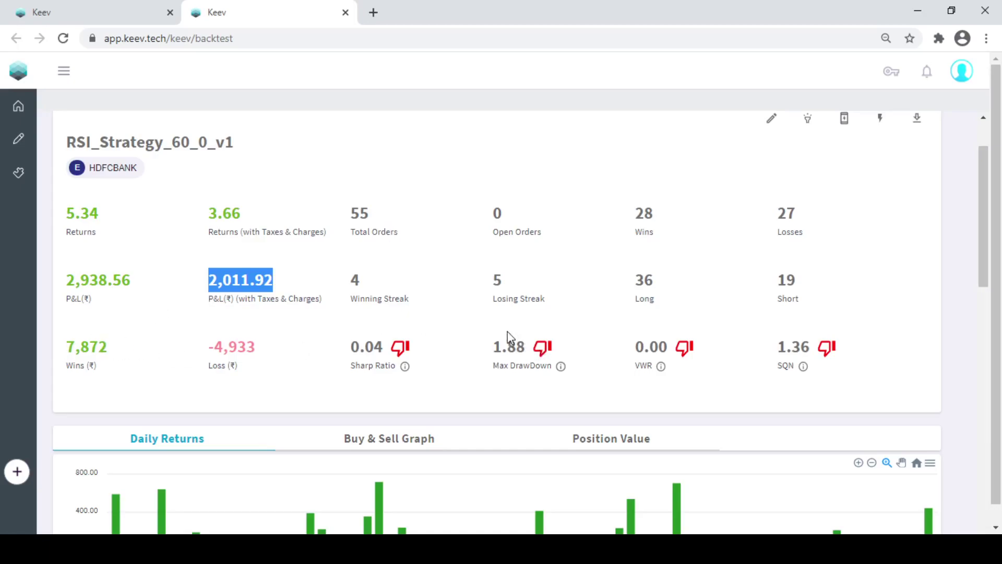
{"action": "left_click_drag", "start_coordinate": [354, 218], "coordinate": [367, 208]}
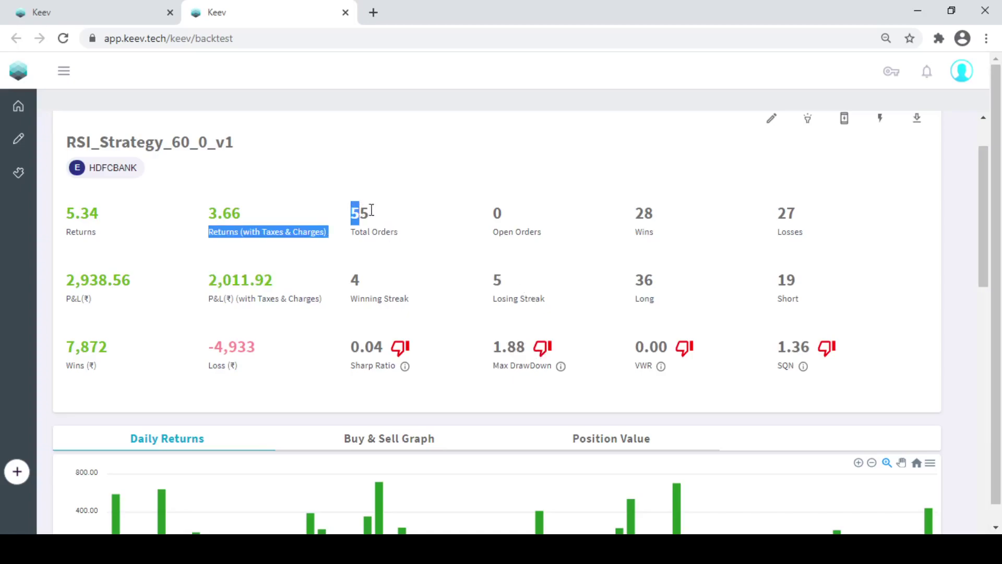
{"action": "left_click", "coordinate": [423, 219]}
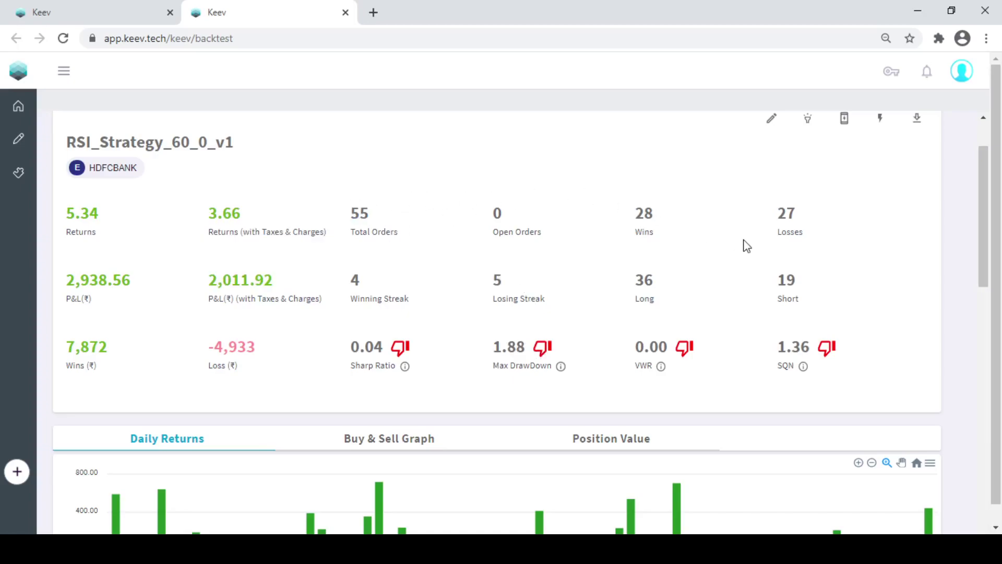
{"action": "scroll", "coordinate": [684, 259], "scroll_direction": "down", "scroll_amount": 4}
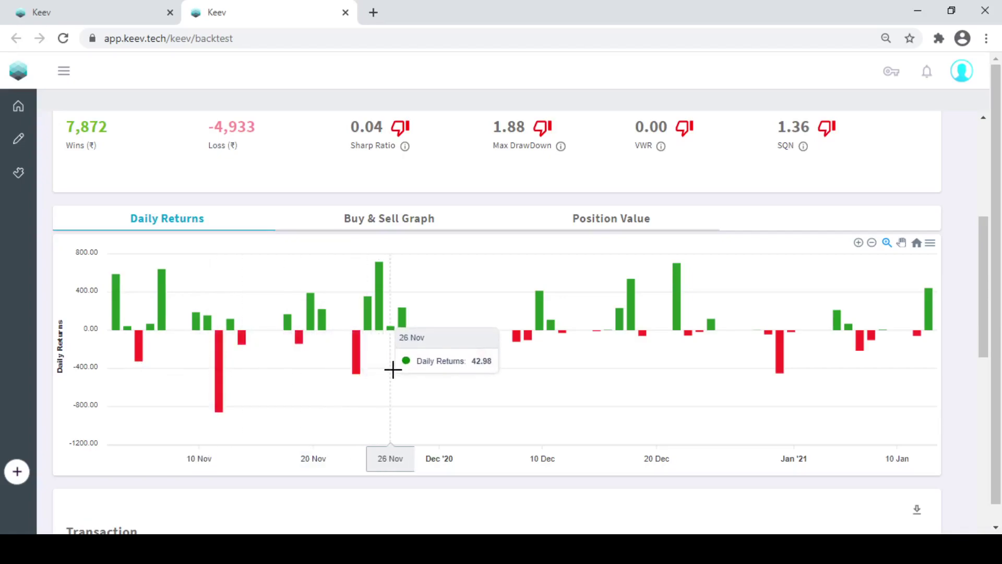
- Show the HDFCBANK Buy & Sell Graph and pan it to the later trades
{"action": "scroll", "coordinate": [392, 370], "scroll_direction": "down", "scroll_amount": 1}
{"action": "scroll", "coordinate": [392, 370], "scroll_direction": "down", "scroll_amount": 1}
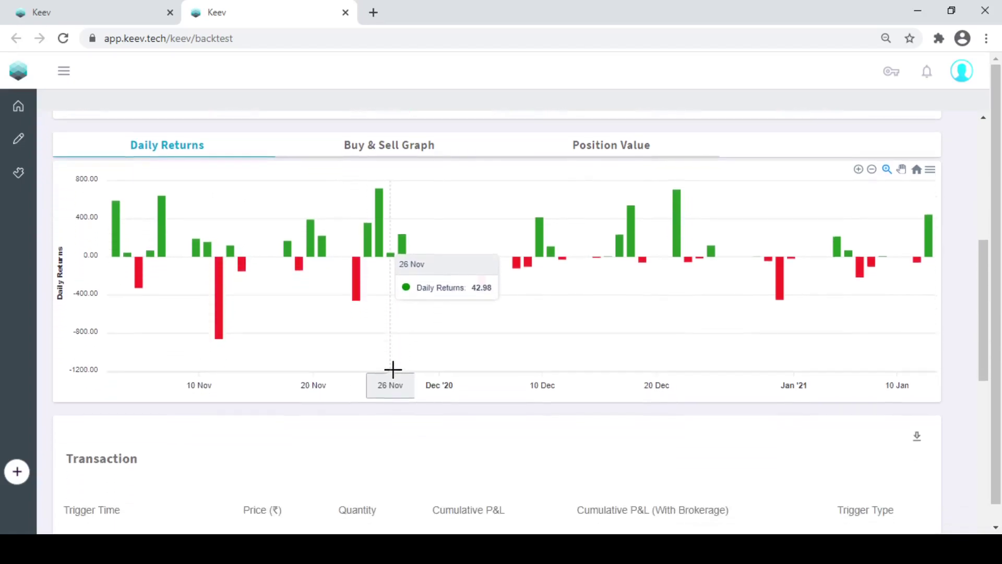
{"action": "scroll", "coordinate": [404, 340], "scroll_direction": "down", "scroll_amount": 5}
{"action": "scroll", "coordinate": [409, 338], "scroll_direction": "up", "scroll_amount": 5}
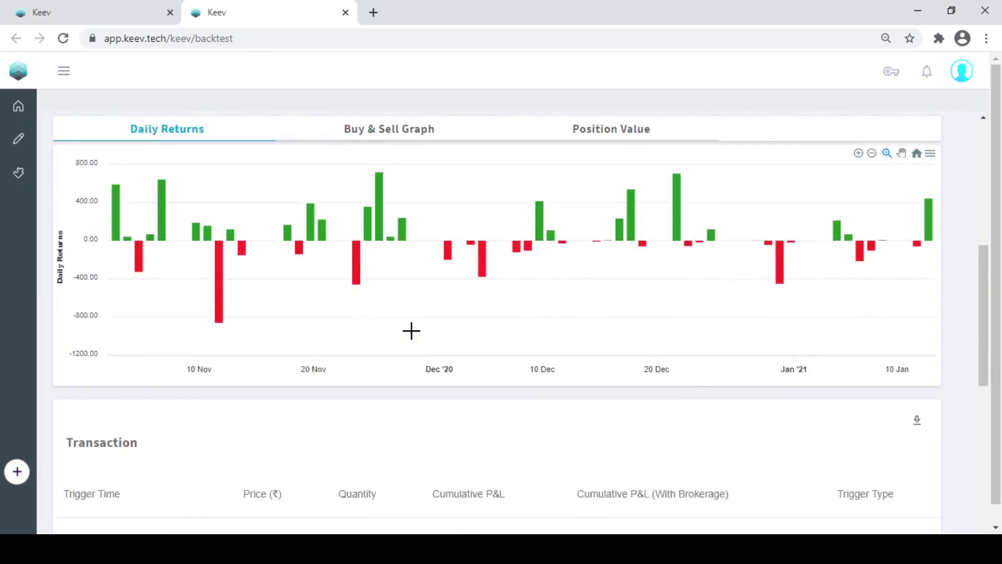
{"action": "scroll", "coordinate": [424, 324], "scroll_direction": "down", "scroll_amount": 8}
{"action": "scroll", "coordinate": [427, 332], "scroll_direction": "up", "scroll_amount": 8}
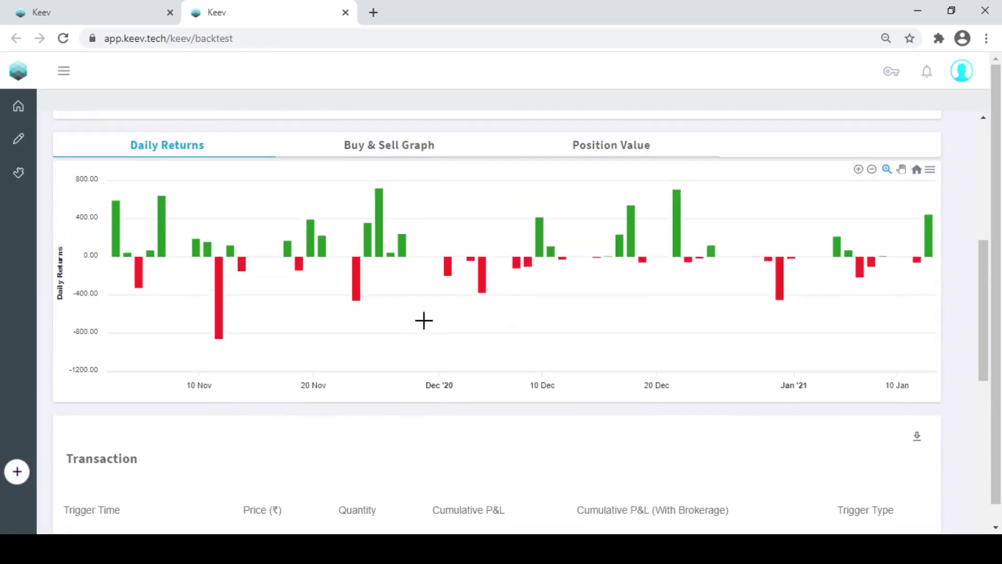
{"action": "left_click", "coordinate": [364, 144]}
{"action": "scroll", "coordinate": [459, 300], "scroll_direction": "up", "scroll_amount": 5}
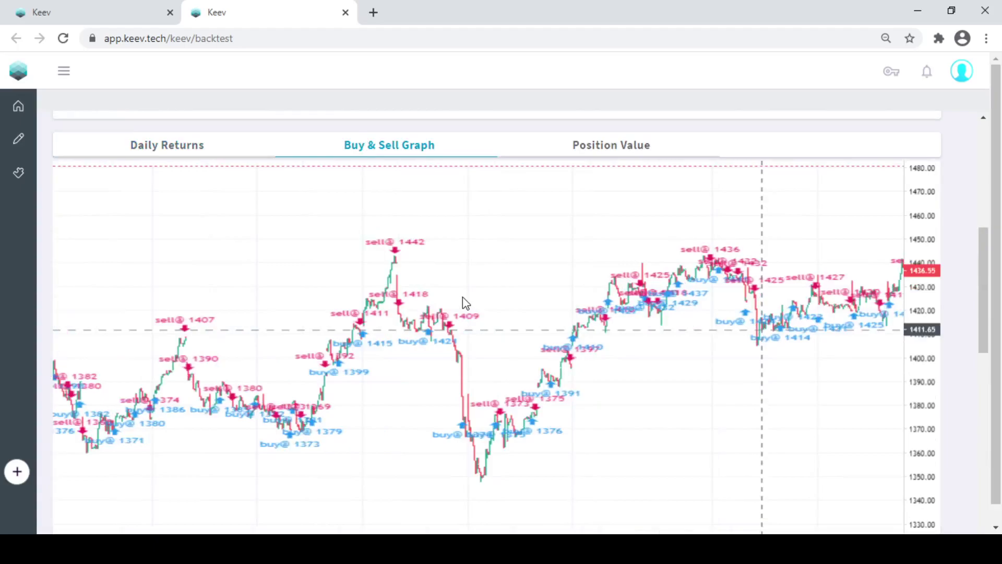
{"action": "scroll", "coordinate": [547, 325], "scroll_direction": "up", "scroll_amount": 5}
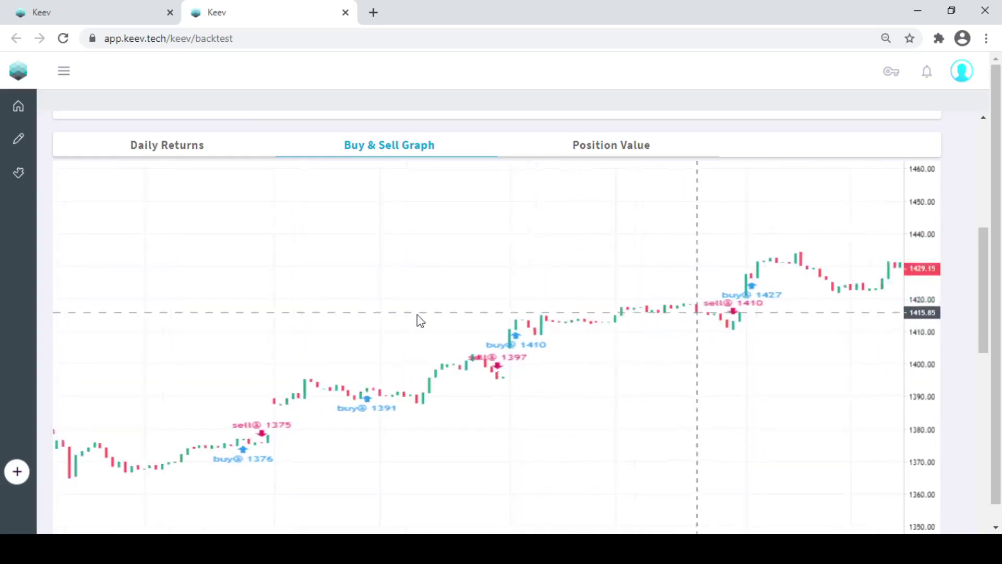
{"action": "left_click_drag", "start_coordinate": [418, 314], "coordinate": [269, 304]}
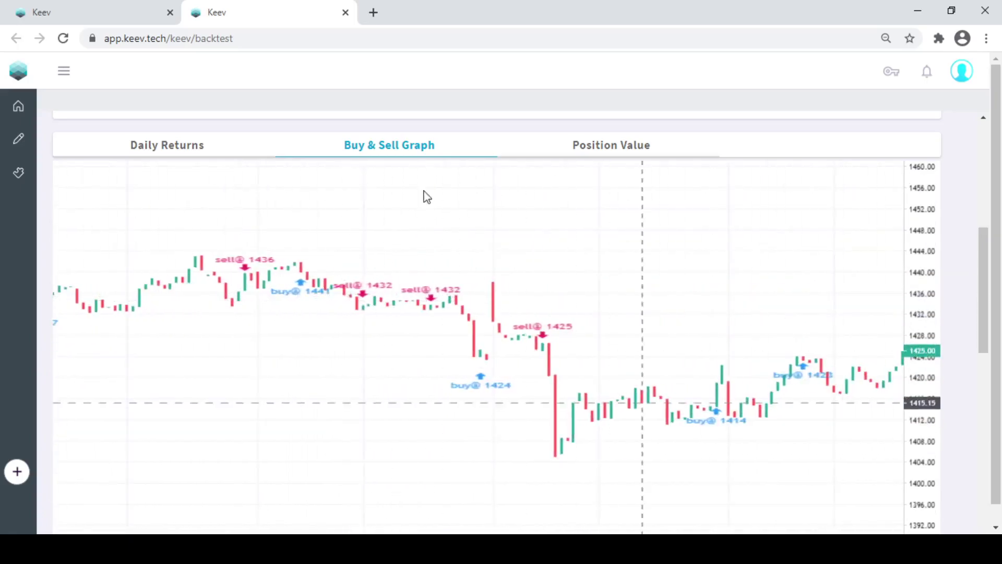
- Switch to the Position Value chart and pan along the curve
{"action": "left_click", "coordinate": [598, 146]}
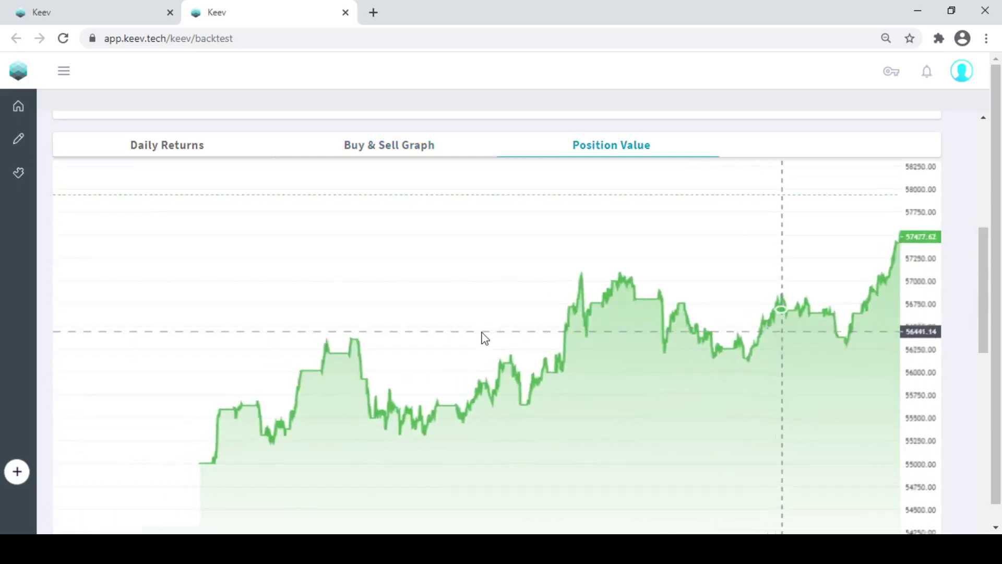
{"action": "left_click_drag", "start_coordinate": [483, 338], "coordinate": [301, 390]}
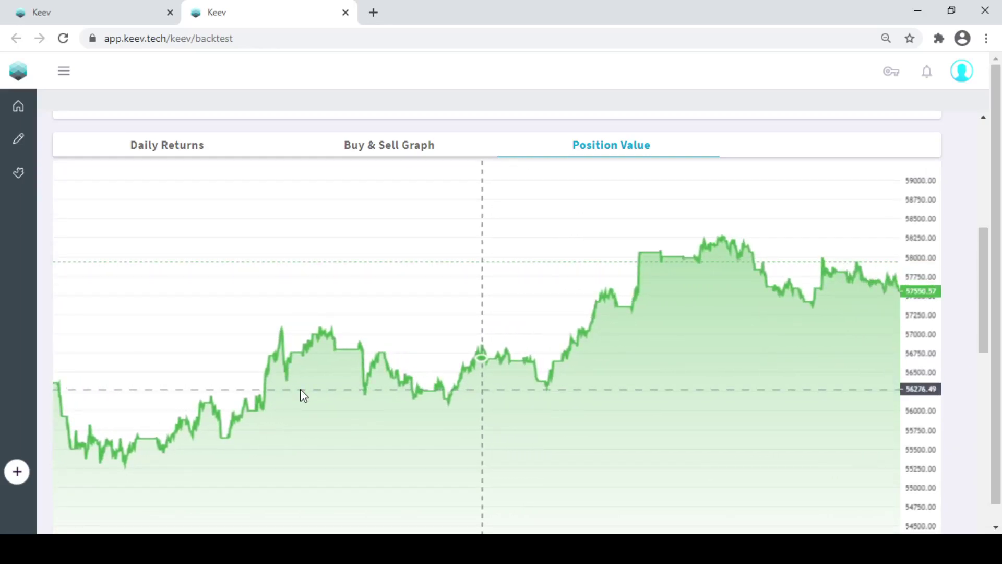
{"action": "left_click_drag", "start_coordinate": [300, 389], "coordinate": [555, 411]}
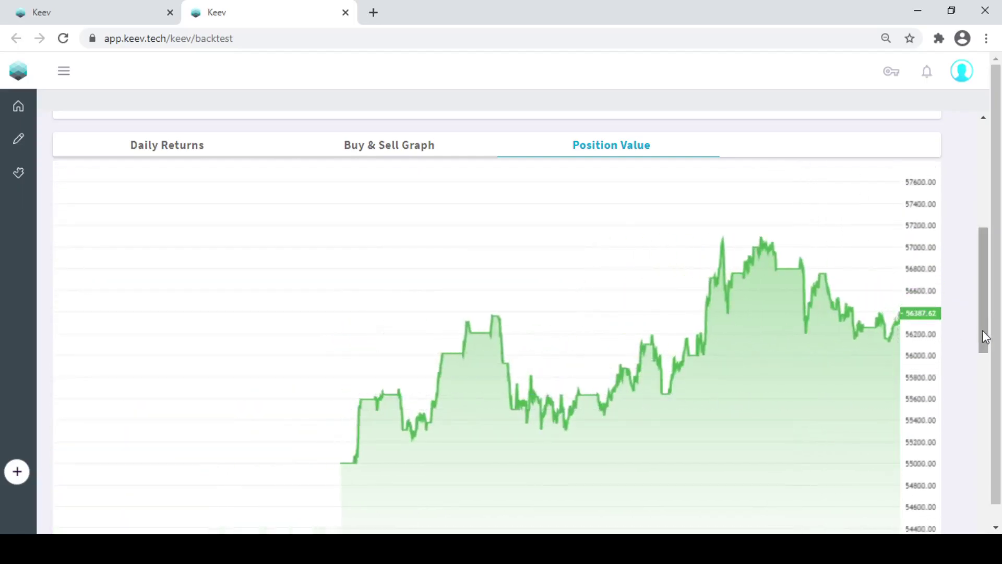
{"action": "left_click_drag", "start_coordinate": [982, 329], "coordinate": [972, 235]}
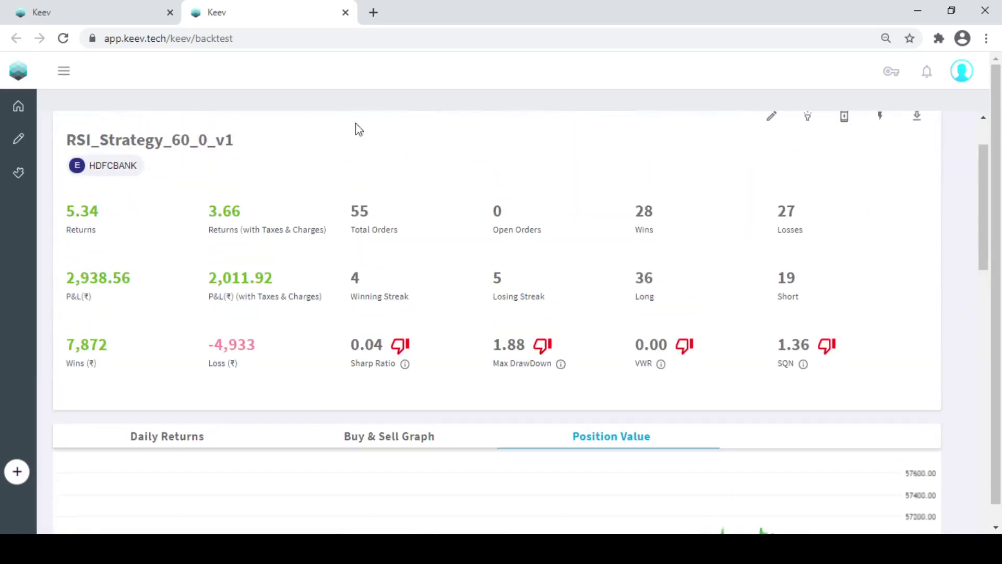
- Close the backtest results tab and open Trading View in a new tab
{"action": "left_click", "coordinate": [348, 12]}
{"action": "scroll", "coordinate": [381, 272], "scroll_direction": "up", "scroll_amount": 5}
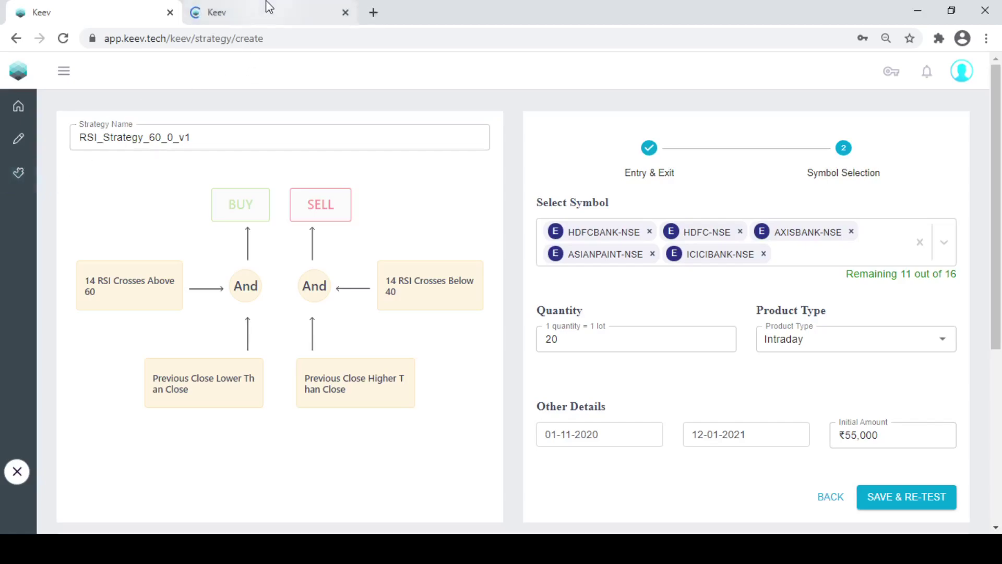
{"action": "left_click", "coordinate": [264, 7]}
- Load the PEL price chart with a 10-minute interval
{"action": "left_click", "coordinate": [88, 122]}
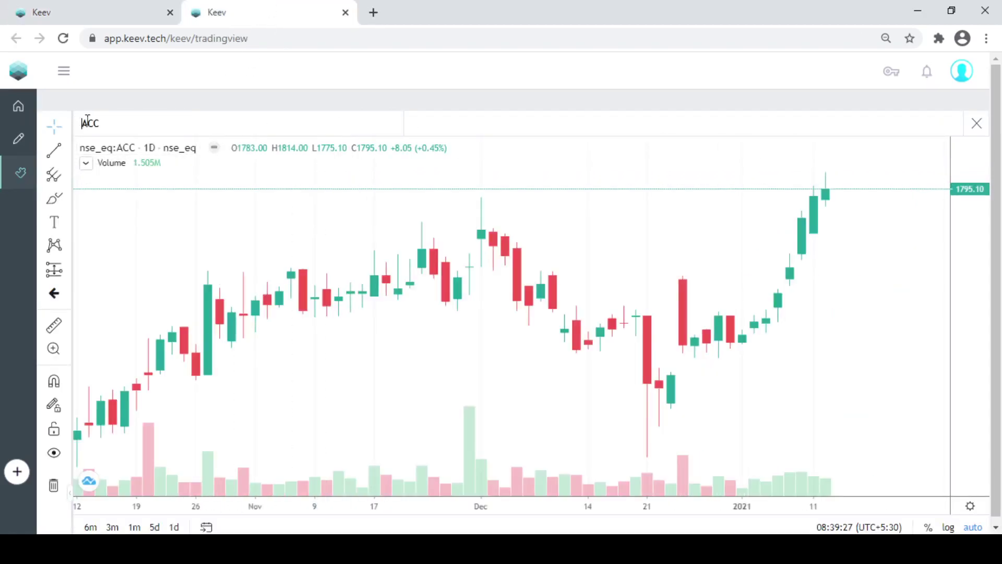
{"action": "type", "text": "PEL"}
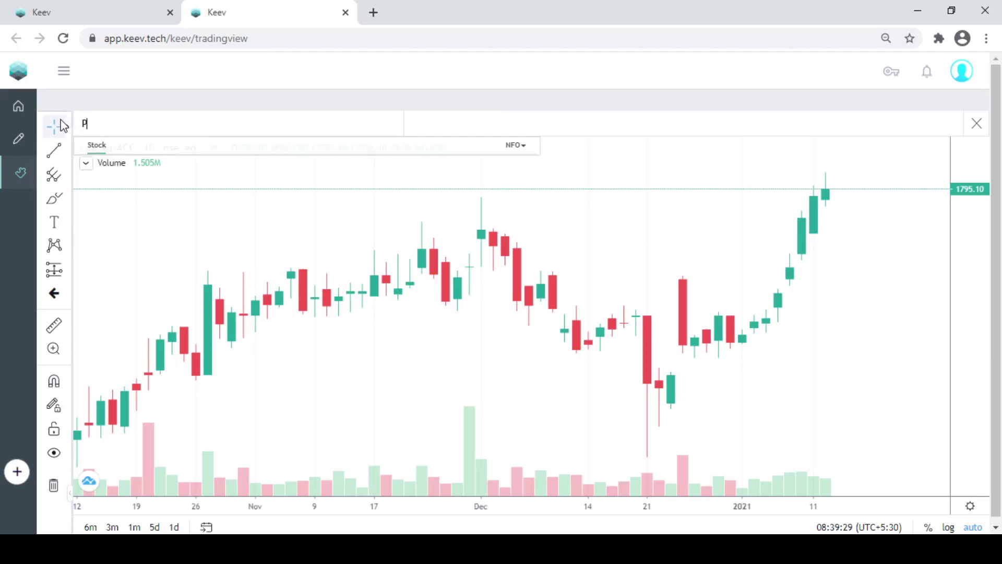
{"action": "left_click", "coordinate": [113, 218]}
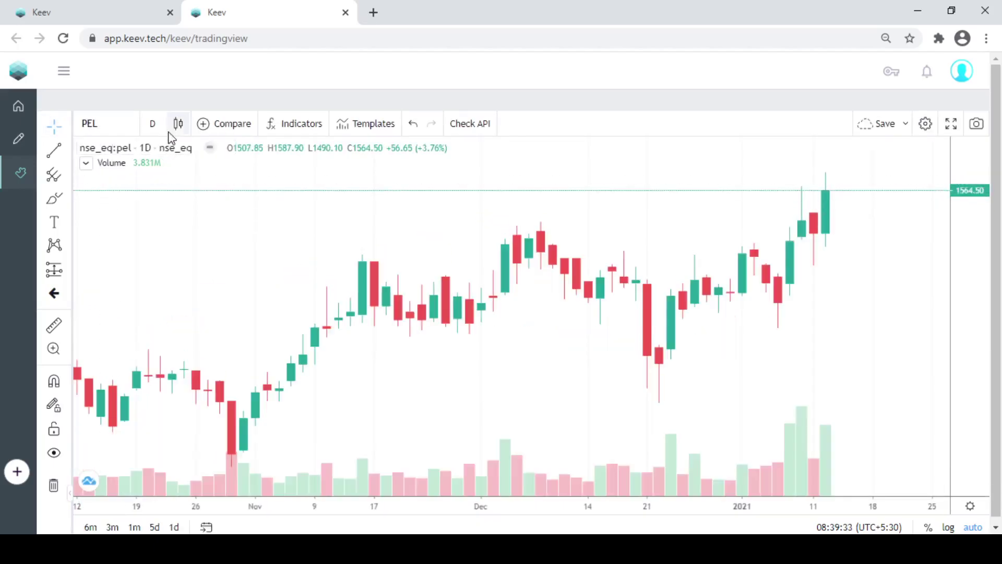
{"action": "left_click", "coordinate": [154, 123]}
{"action": "left_click", "coordinate": [167, 292]}
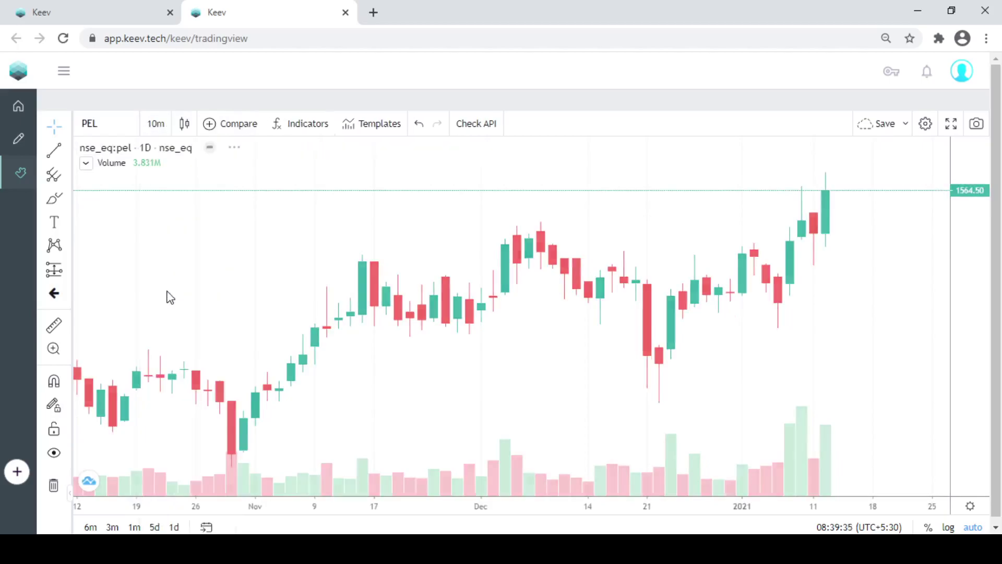
- Add the Relative Strength Index indicator to the PEL chart
{"action": "left_click", "coordinate": [290, 130]}
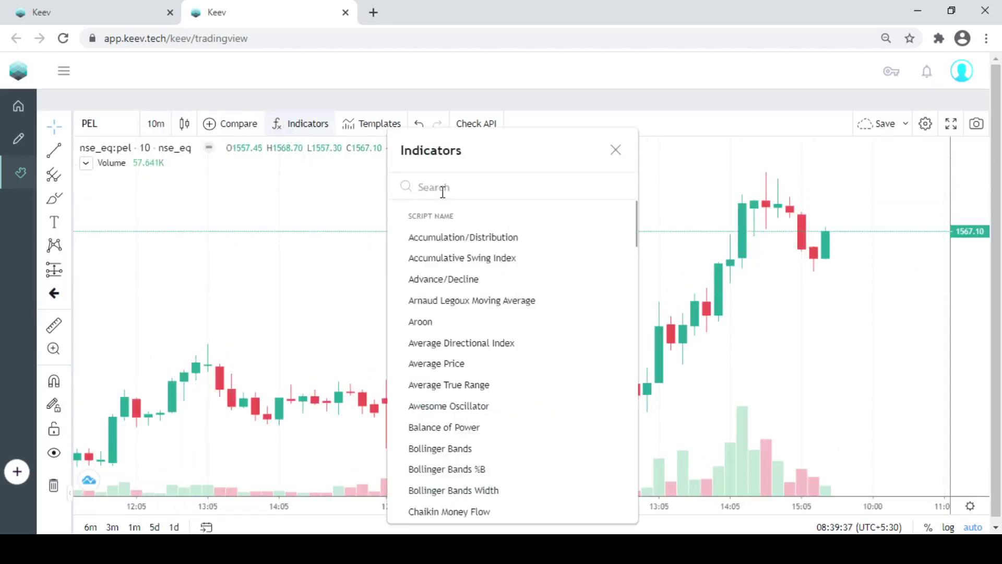
{"action": "type", "text": "rsi"}
{"action": "key", "text": "Return"}
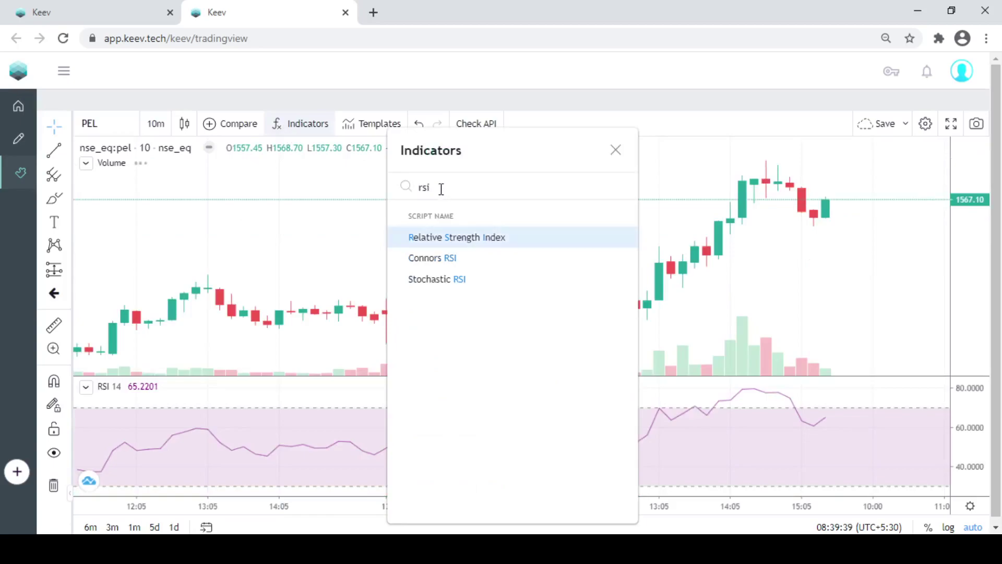
{"action": "left_click", "coordinate": [615, 150]}
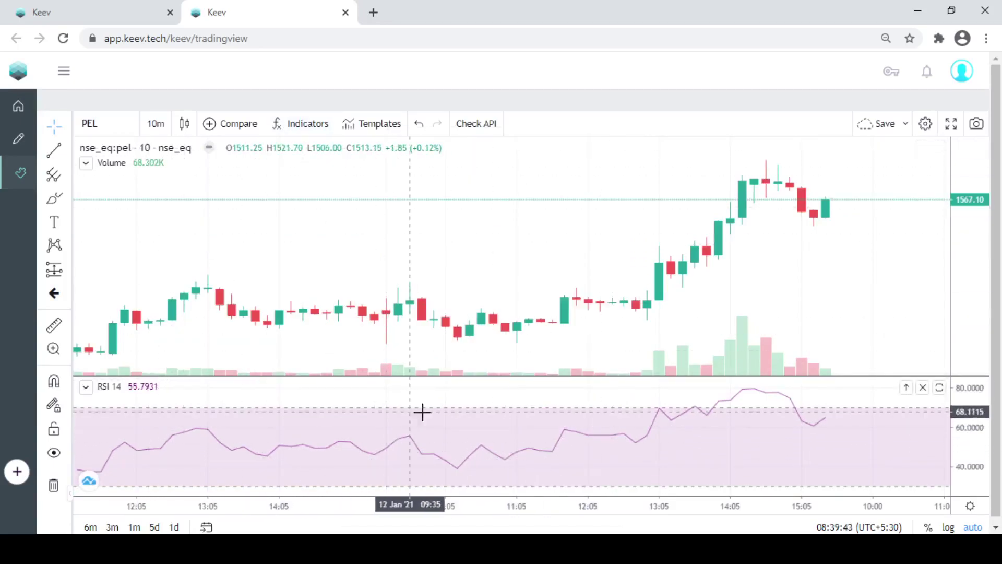
- Pan the PEL 10-minute chart back and forth, then zoom out to several days
{"action": "scroll", "coordinate": [433, 437], "scroll_direction": "right", "scroll_amount": 5}
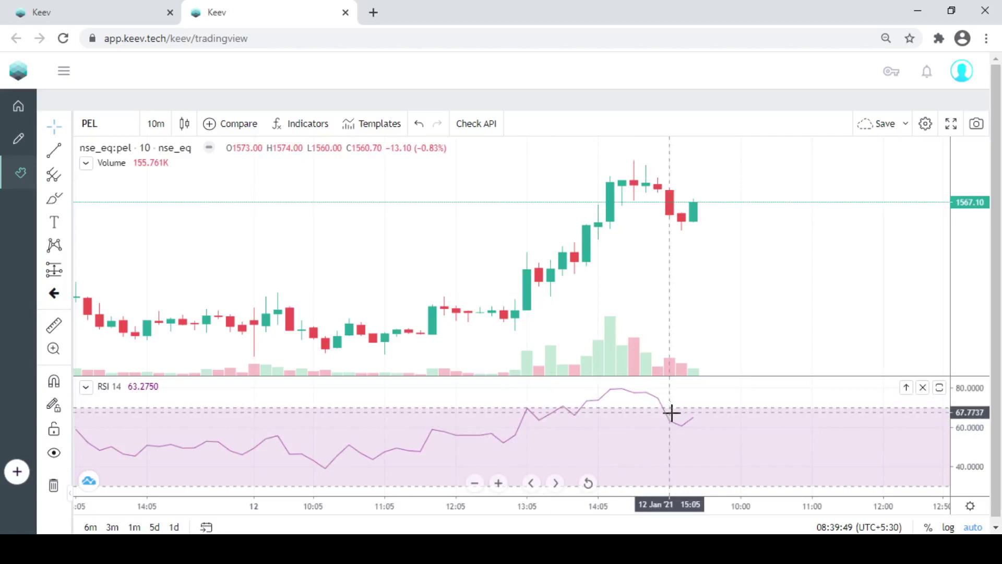
{"action": "left_click_drag", "start_coordinate": [531, 428], "coordinate": [809, 421]}
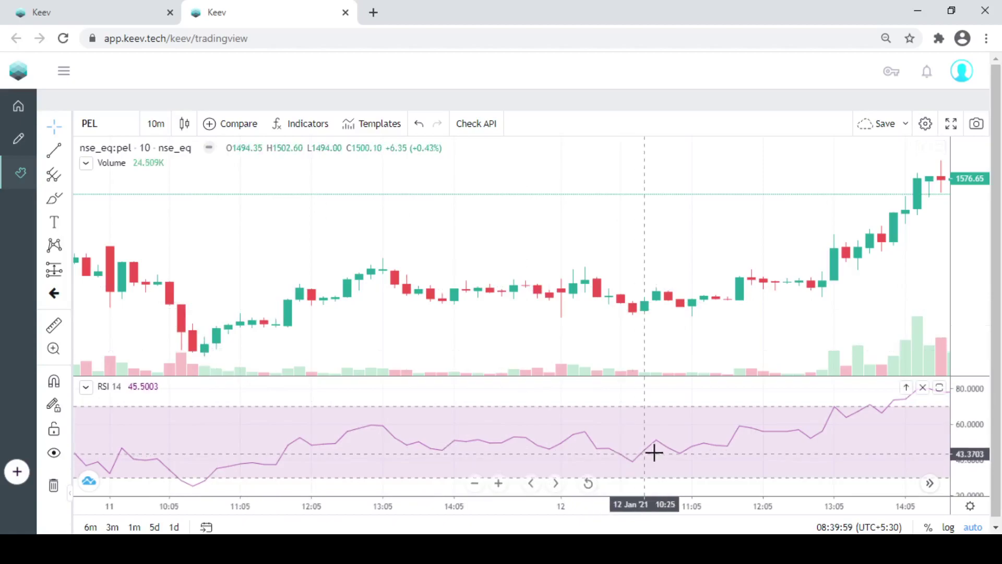
{"action": "left_click_drag", "start_coordinate": [653, 452], "coordinate": [487, 456]}
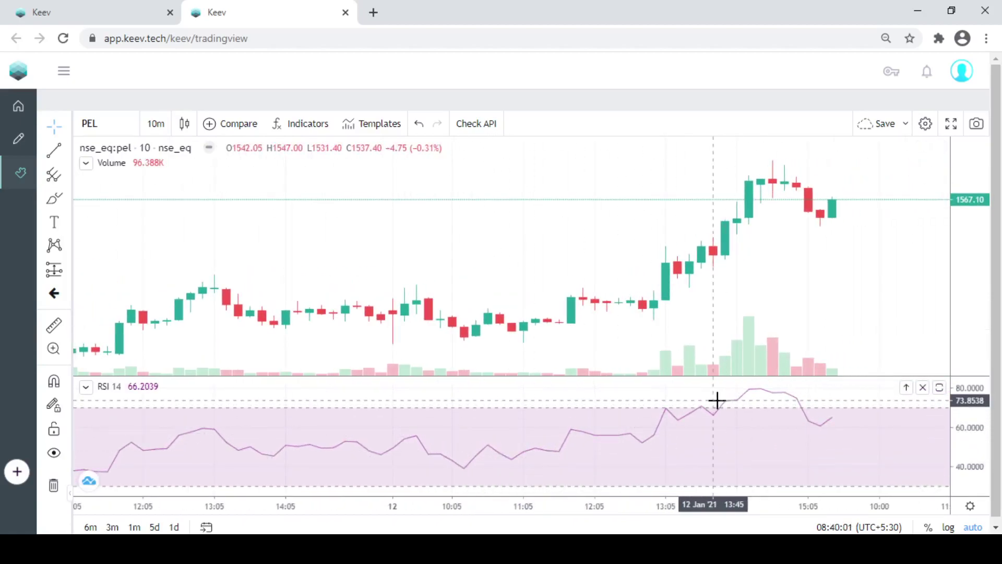
{"action": "left_click_drag", "start_coordinate": [240, 336], "coordinate": [359, 329]}
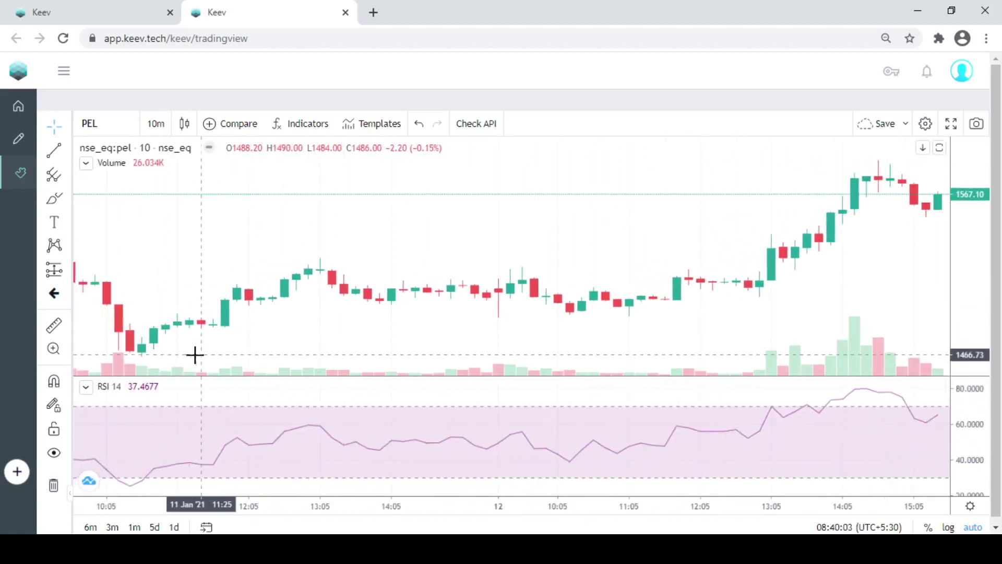
{"action": "left_click_drag", "start_coordinate": [470, 329], "coordinate": [409, 335]}
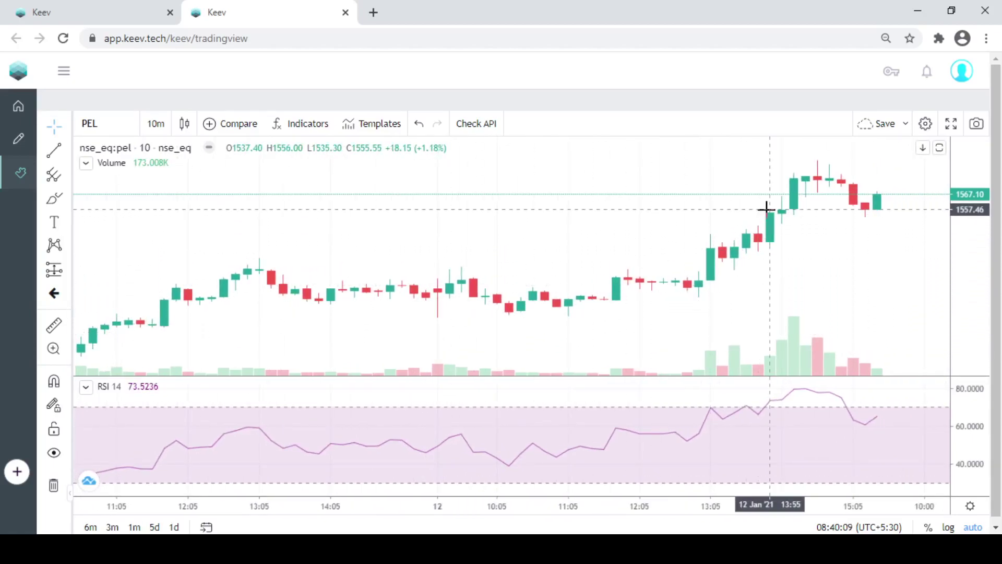
{"action": "scroll", "coordinate": [526, 200], "scroll_direction": "down", "scroll_amount": 5}
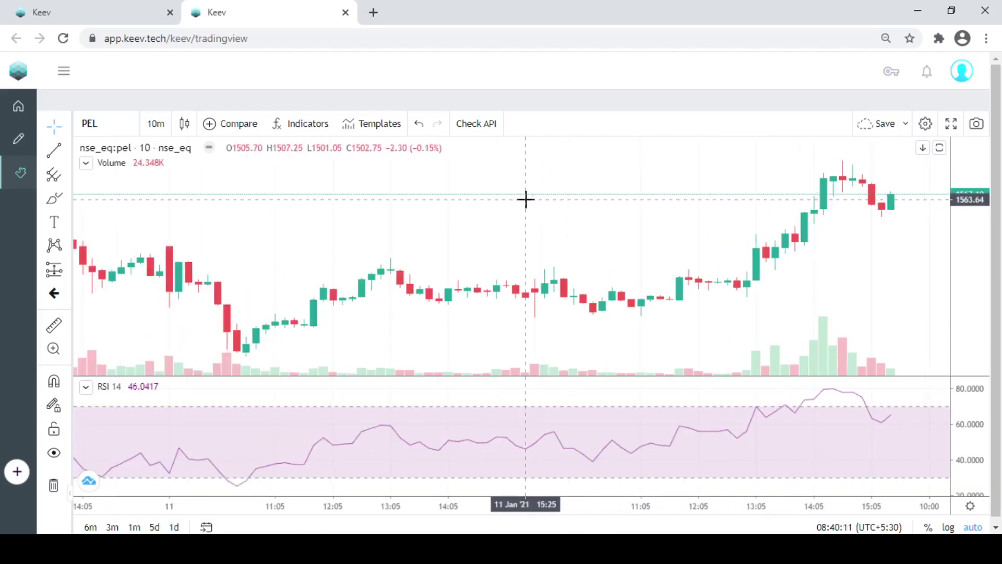
{"action": "scroll", "coordinate": [526, 200], "scroll_direction": "down", "scroll_amount": 2}
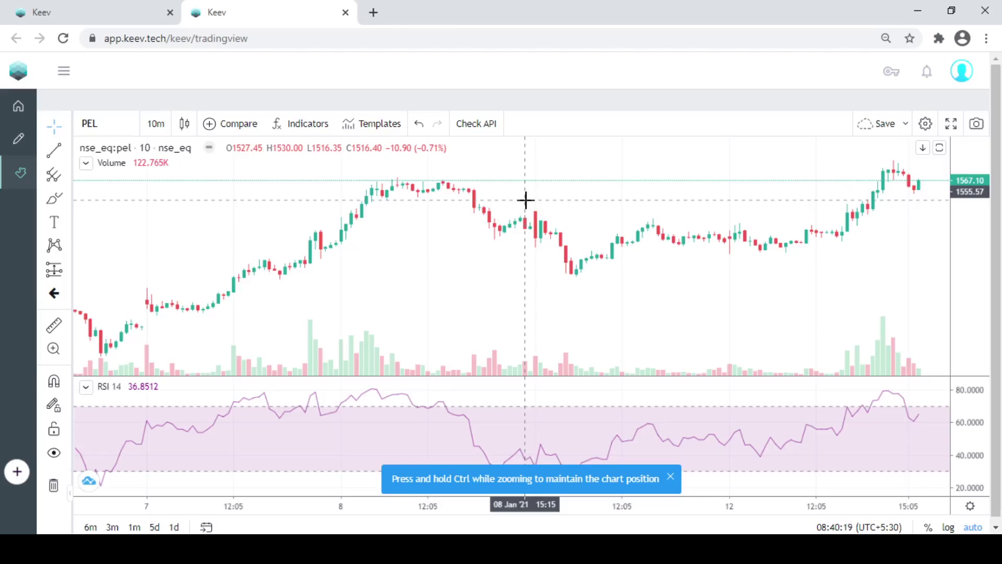
- Create a new strategy with Position Both, Interval 10 Minutes and CandleStick candles
{"action": "left_click", "coordinate": [17, 471]}
{"action": "left_click", "coordinate": [208, 137]}
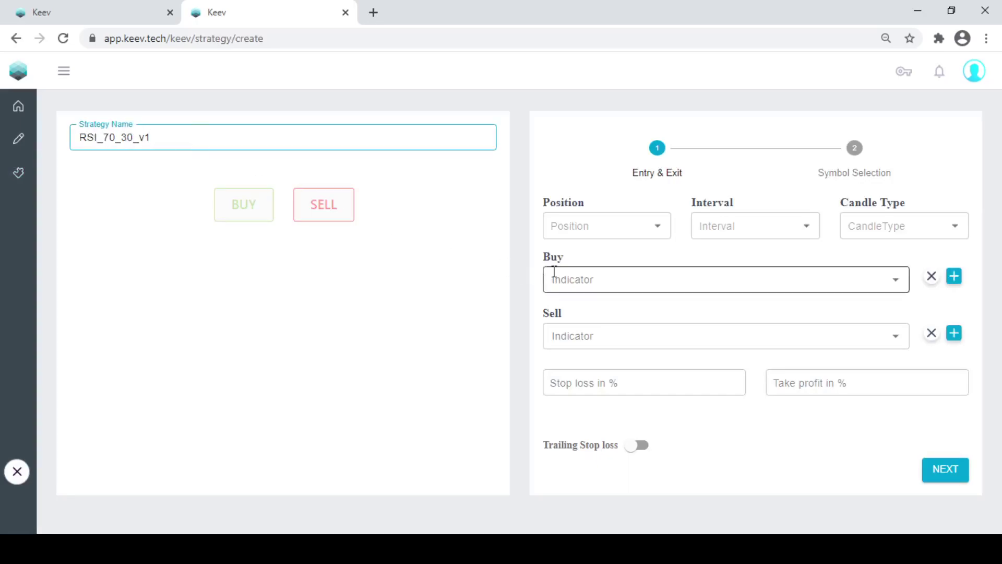
{"action": "left_click", "coordinate": [615, 236]}
{"action": "left_click", "coordinate": [586, 302]}
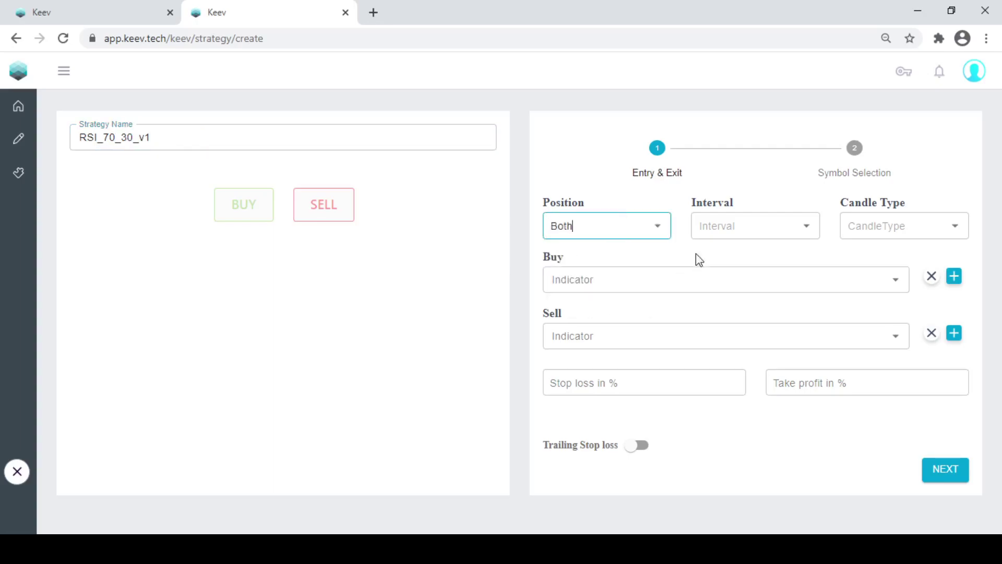
{"action": "left_click", "coordinate": [710, 226]}
{"action": "left_click", "coordinate": [723, 306]}
{"action": "left_click", "coordinate": [845, 224]}
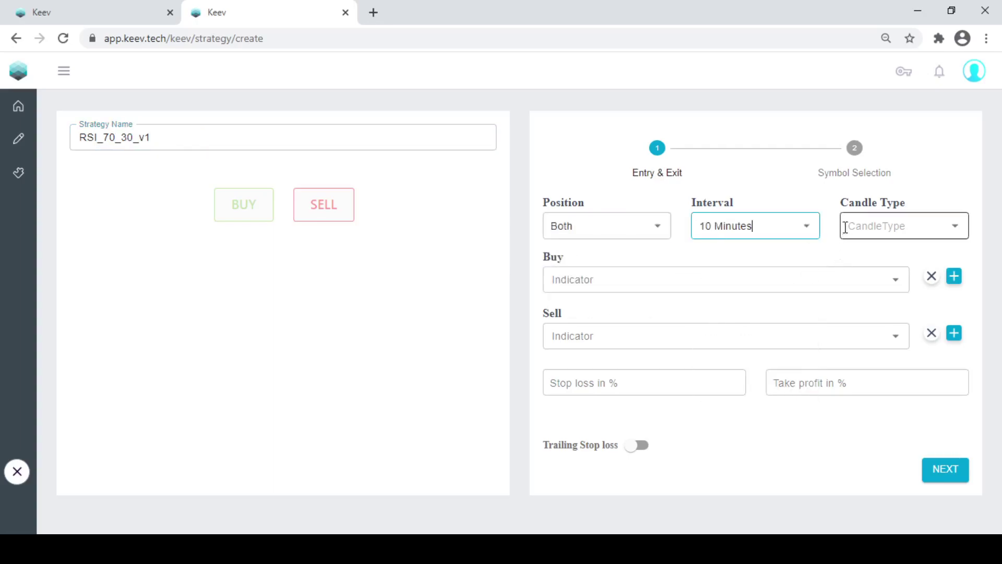
{"action": "left_click", "coordinate": [866, 257]}
- Add the buy condition: RSI Crosses Above the number 30
{"action": "left_click", "coordinate": [682, 282]}
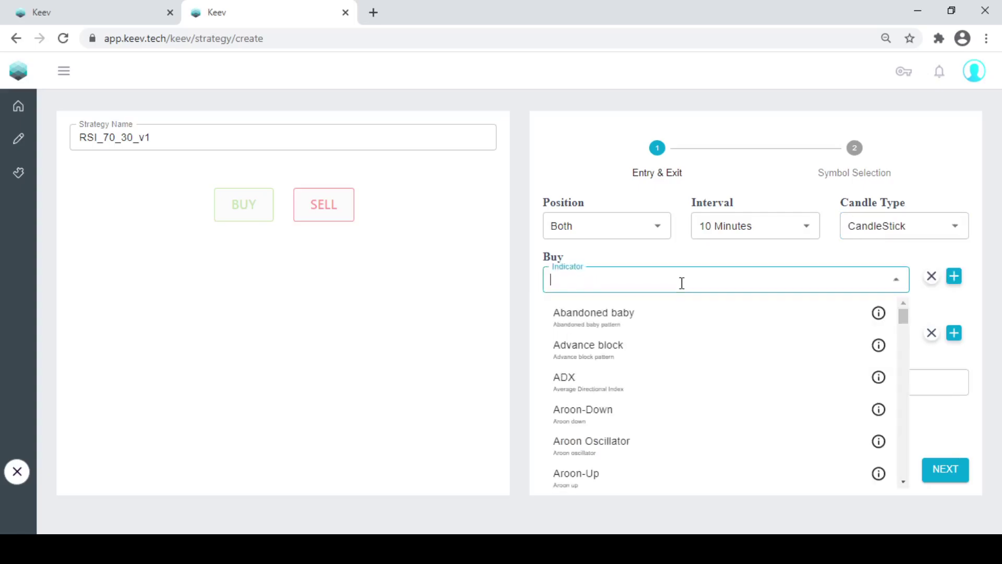
{"action": "type", "text": "rsi"}
{"action": "key", "text": "Down"}
{"action": "key", "text": "Return"}
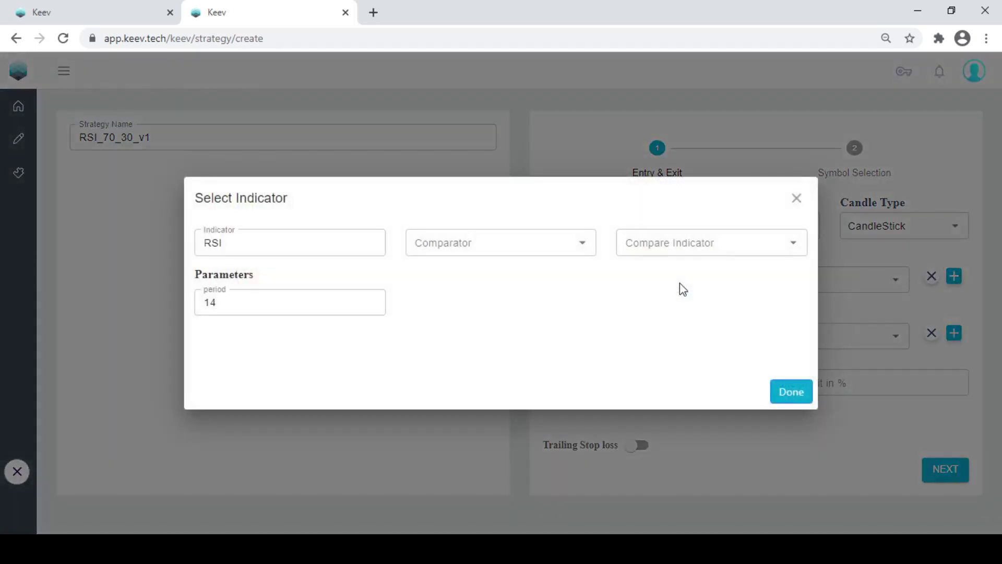
{"action": "left_click", "coordinate": [504, 253]}
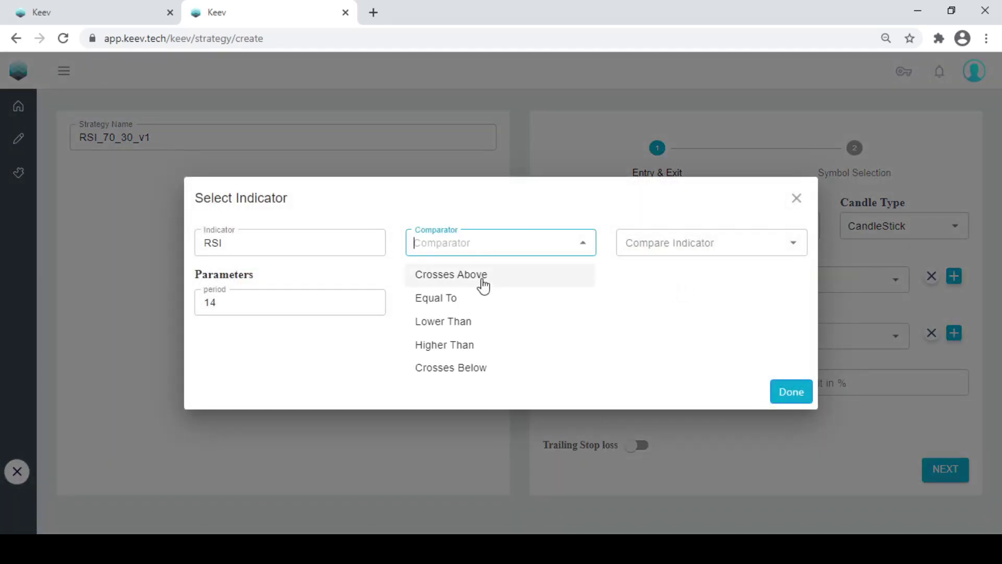
{"action": "left_click", "coordinate": [472, 278]}
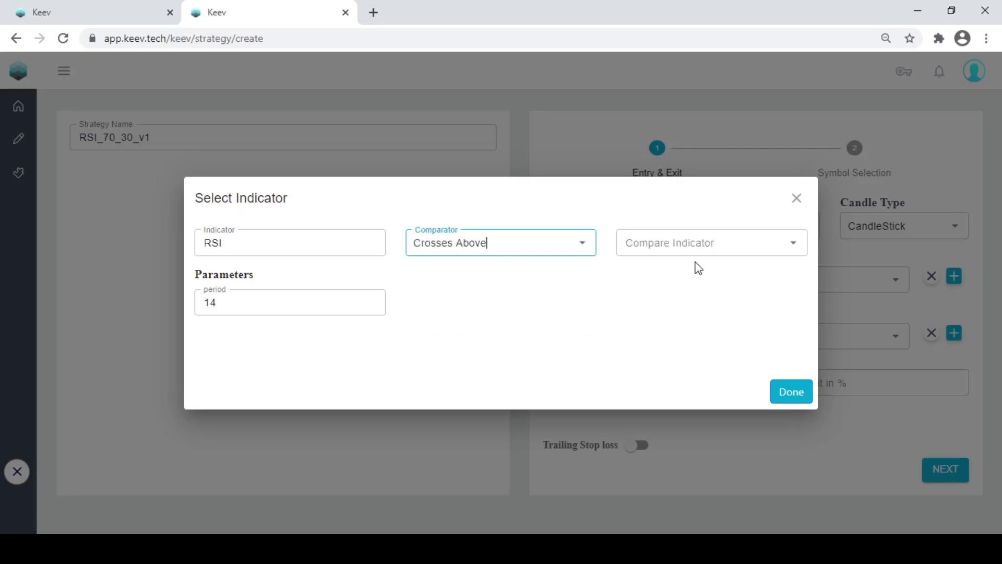
{"action": "left_click", "coordinate": [674, 256]}
{"action": "left_click", "coordinate": [665, 277]}
{"action": "key", "text": "Tab"}
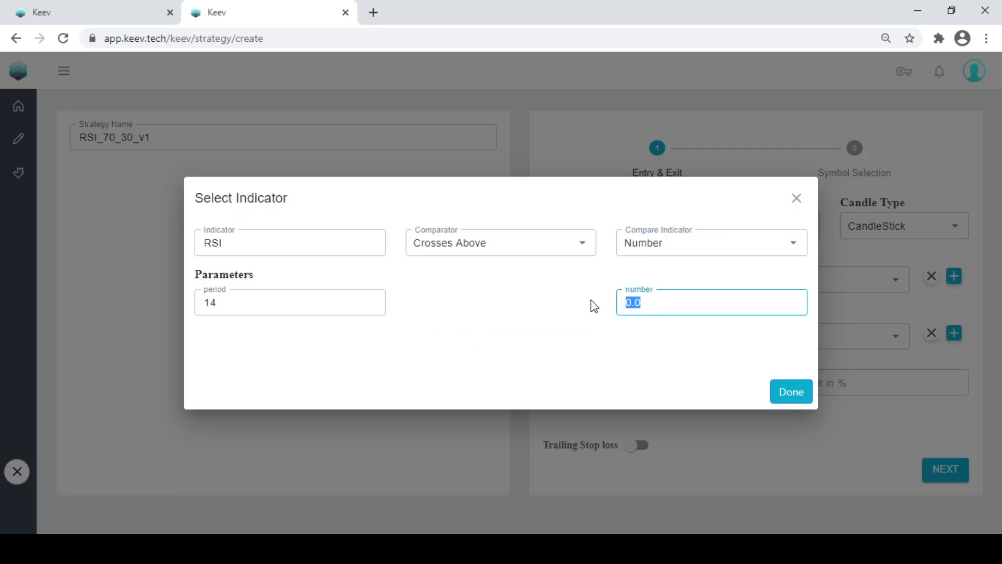
{"action": "type", "text": "30"}
{"action": "left_click", "coordinate": [794, 399]}
- Add the sell condition: RSI Crosses Below the number 70
{"action": "left_click", "coordinate": [662, 334]}
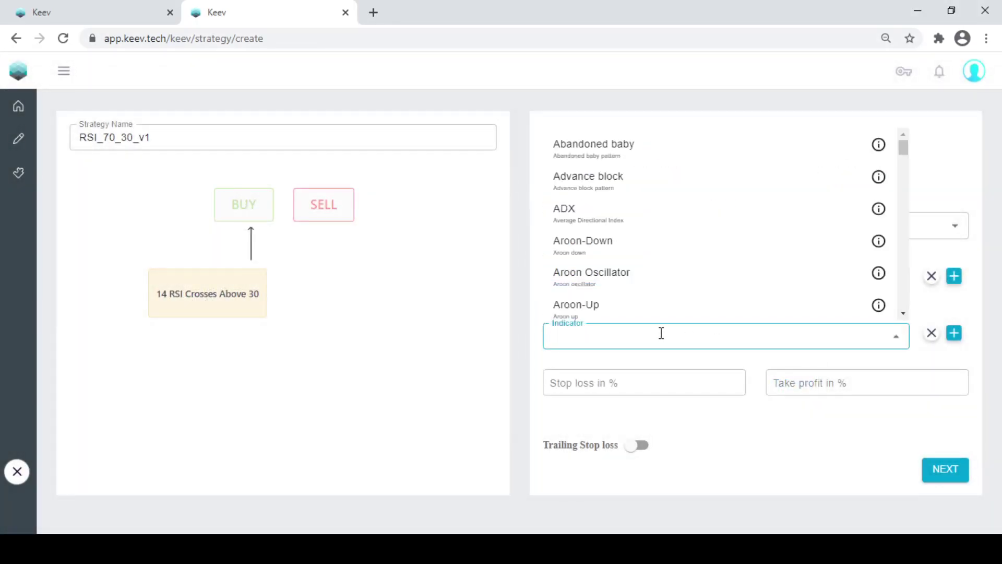
{"action": "type", "text": "rsi"}
{"action": "key", "text": "Down"}
{"action": "key", "text": "Return"}
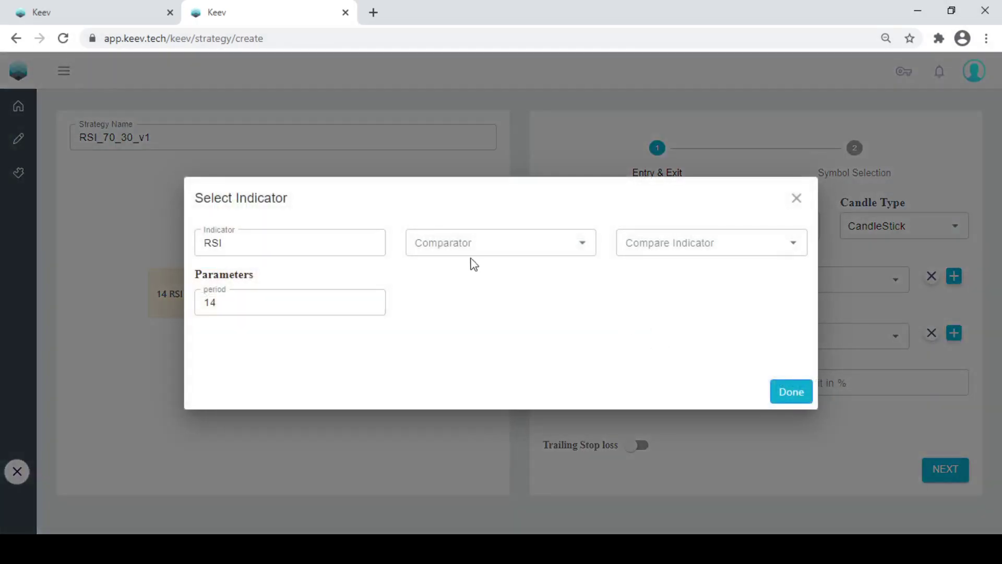
{"action": "left_click", "coordinate": [472, 255]}
{"action": "left_click", "coordinate": [488, 368]}
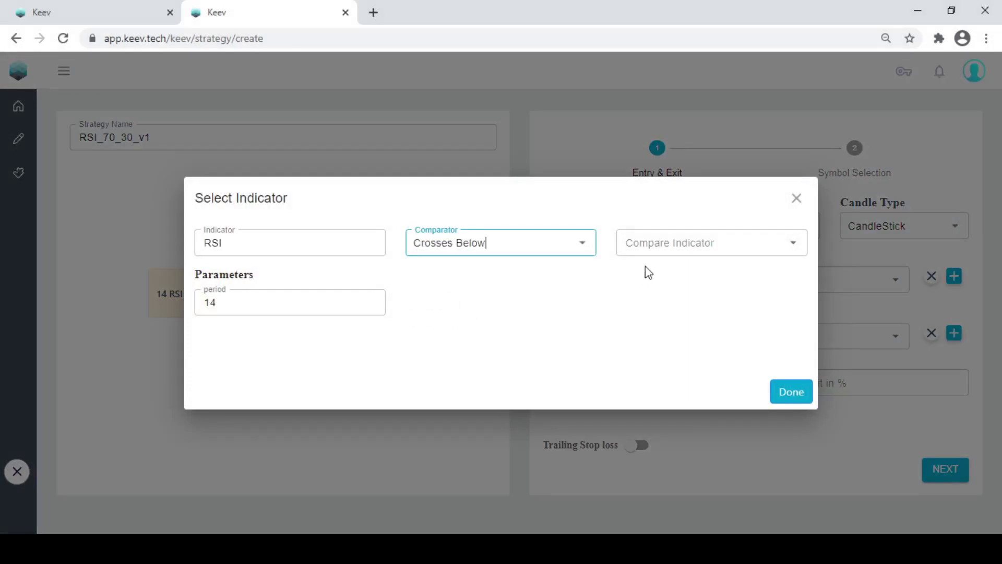
{"action": "left_click", "coordinate": [653, 245]}
{"action": "left_click", "coordinate": [667, 273]}
{"action": "left_click", "coordinate": [620, 302]}
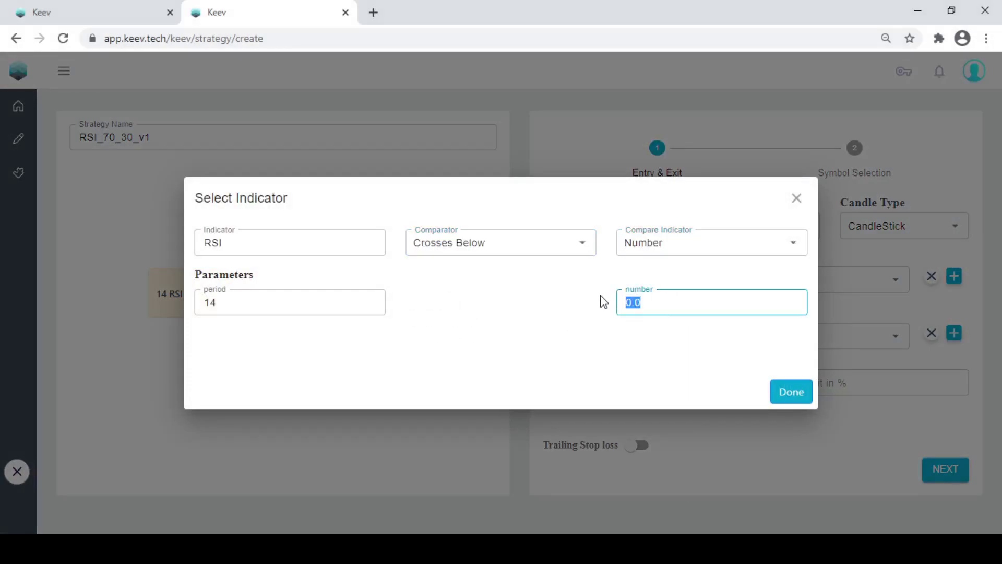
{"action": "type", "text": "70"}
{"action": "left_click", "coordinate": [805, 394]}
- Set a 1.5% stop loss and 2% take profit, and switch on trailing stop loss
{"action": "left_click", "coordinate": [636, 375]}
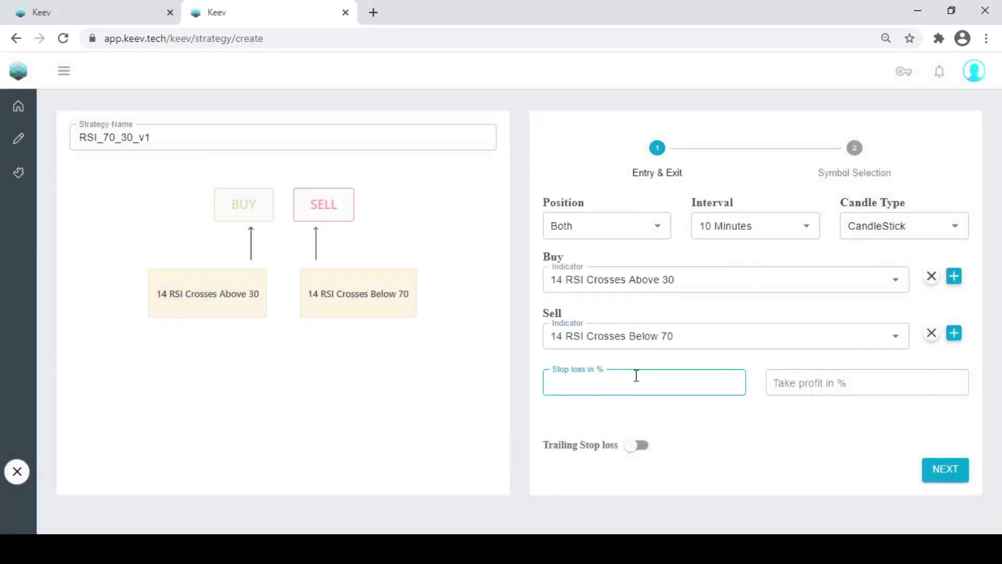
{"action": "type", "text": "1.50"}
{"action": "key", "text": "Tab"}
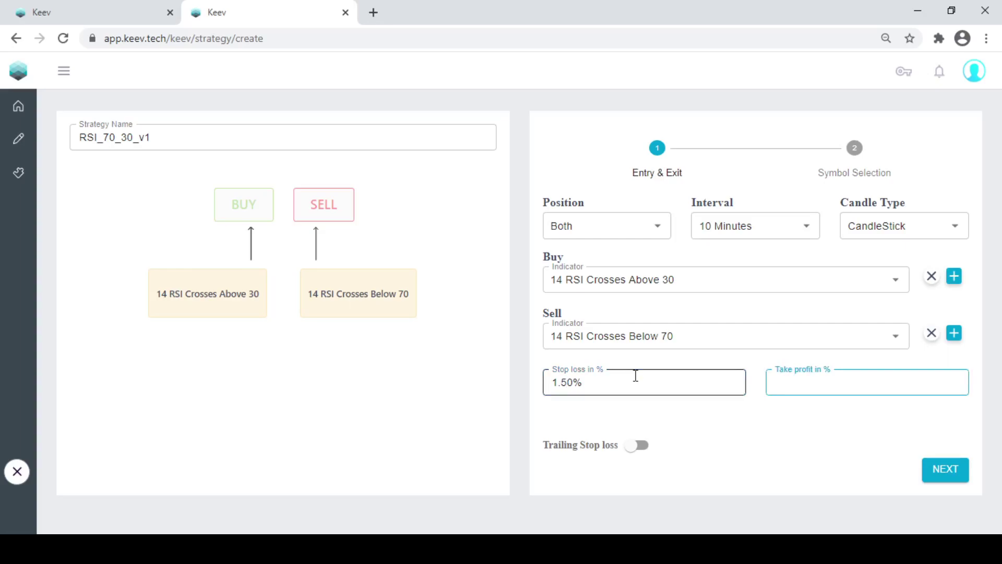
{"action": "type", "text": "2"}
{"action": "left_click", "coordinate": [638, 445]}
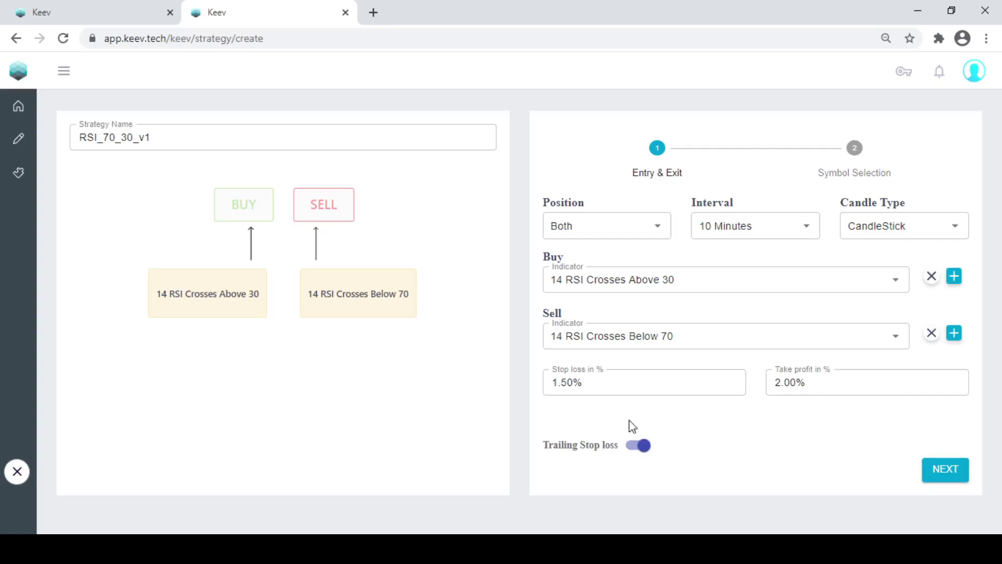
- Add PEL-NSE, MUTHOOTFIN-NSE and AUROPHARMA-NSE as the backtest symbols
{"action": "left_click", "coordinate": [925, 474]}
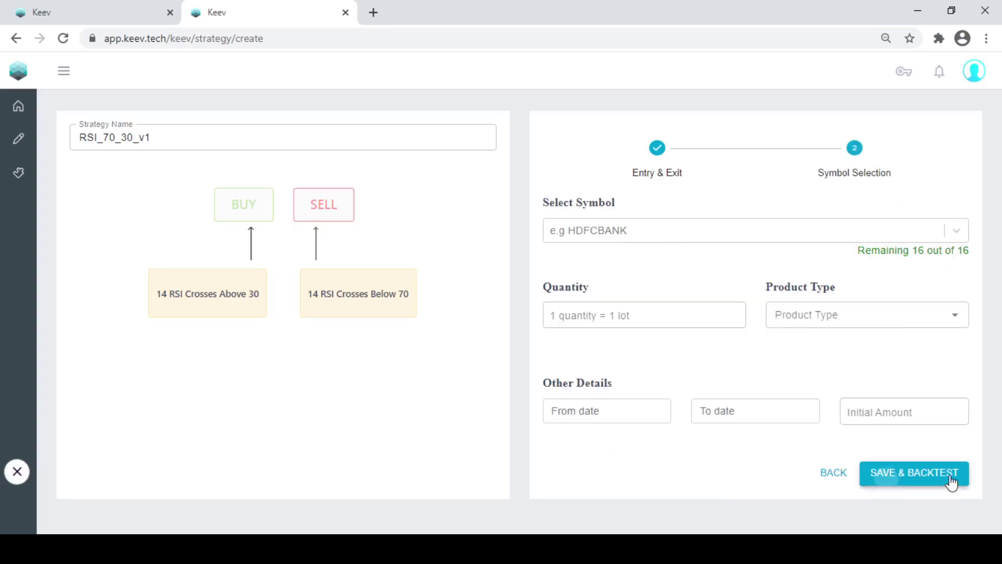
{"action": "type", "text": "pel"}
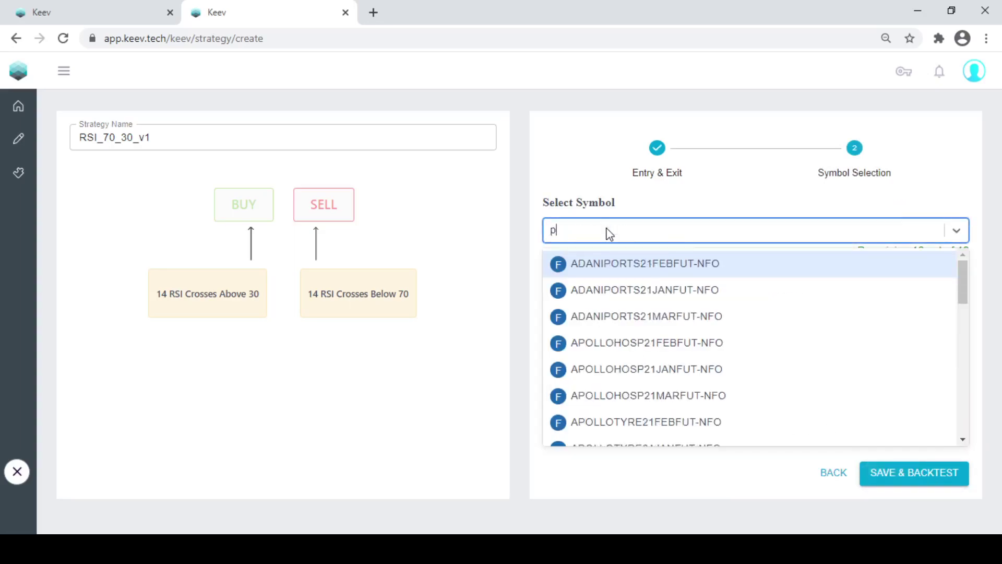
{"action": "key", "text": "Down"}
{"action": "key", "text": "Down"}
{"action": "key", "text": "Down"}
{"action": "key", "text": "Return"}
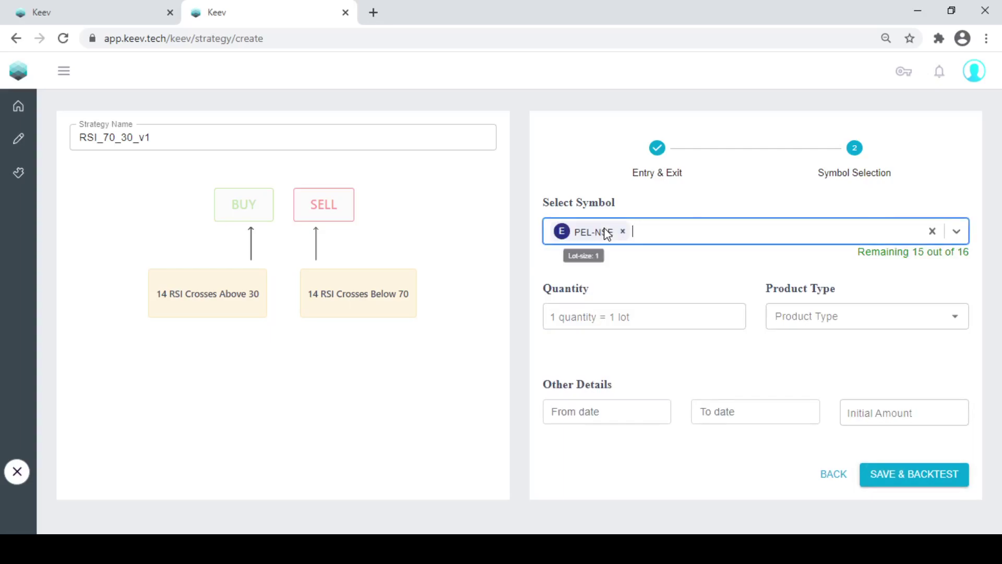
{"action": "type", "text": "muth"}
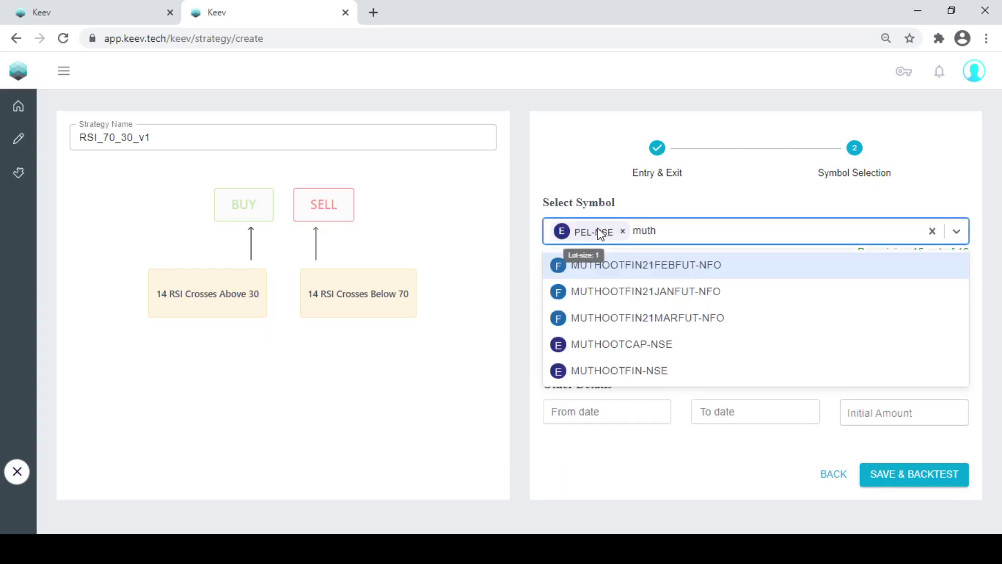
{"action": "key", "text": "Down"}
{"action": "key", "text": "Down"}
{"action": "key", "text": "Down"}
{"action": "key", "text": "Down"}
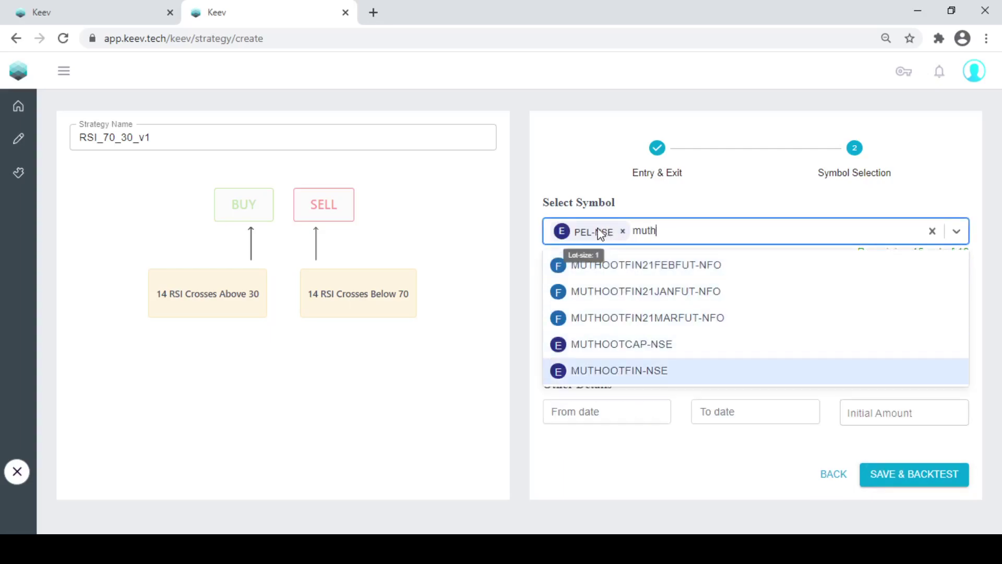
{"action": "key", "text": "Return"}
{"action": "type", "text": "auro"}
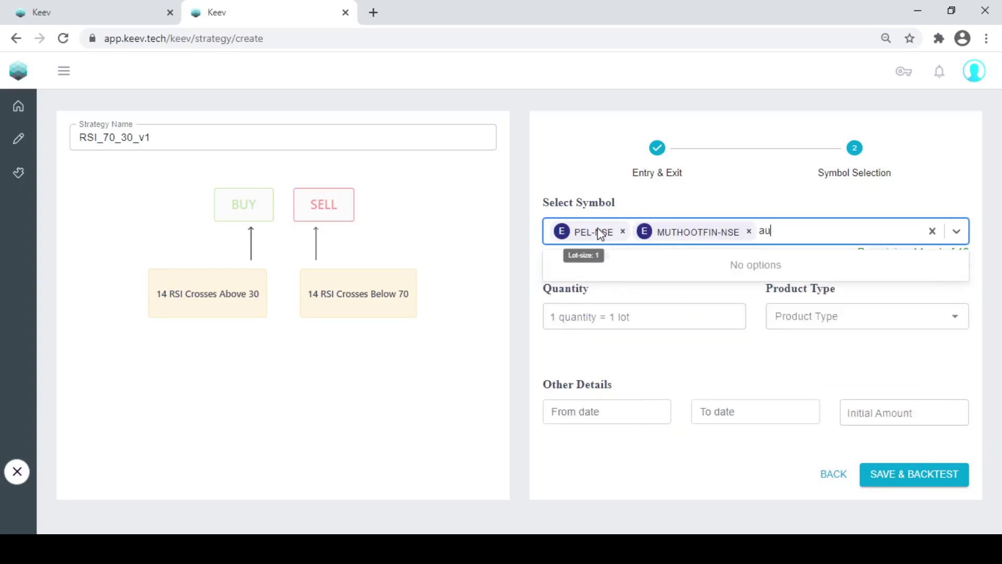
{"action": "key", "text": "Down"}
{"action": "key", "text": "Down"}
{"action": "key", "text": "Down"}
{"action": "key", "text": "Return"}
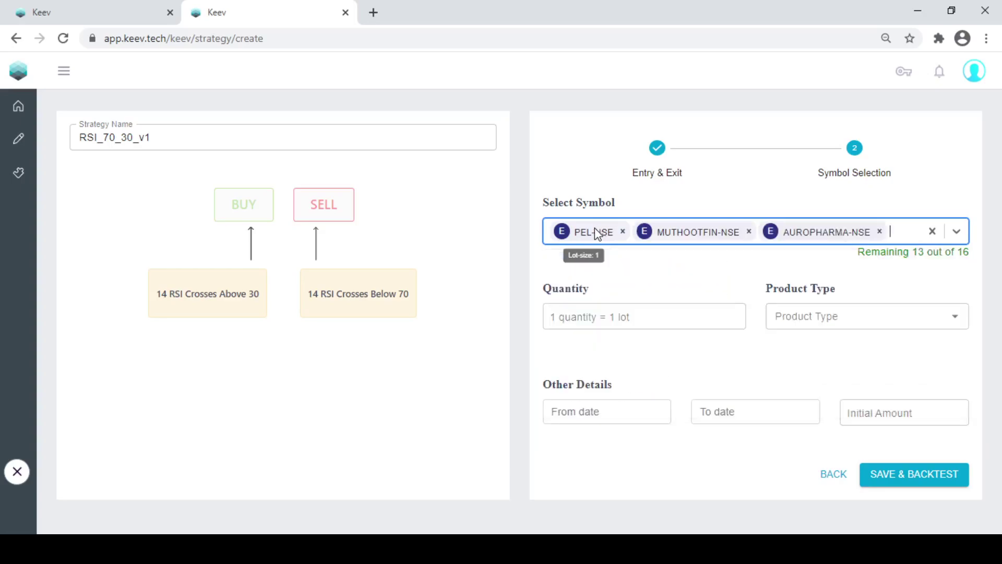
- Set the trade quantity to 20 with Intraday product type
{"action": "left_click", "coordinate": [582, 316]}
{"action": "type", "text": "20"}
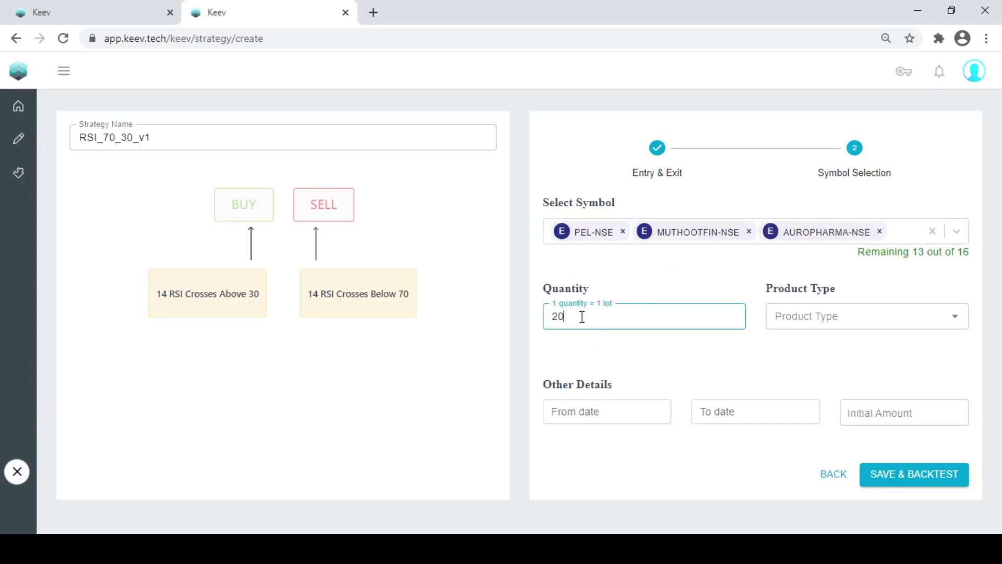
{"action": "key", "text": "Tab"}
{"action": "left_click", "coordinate": [816, 318]}
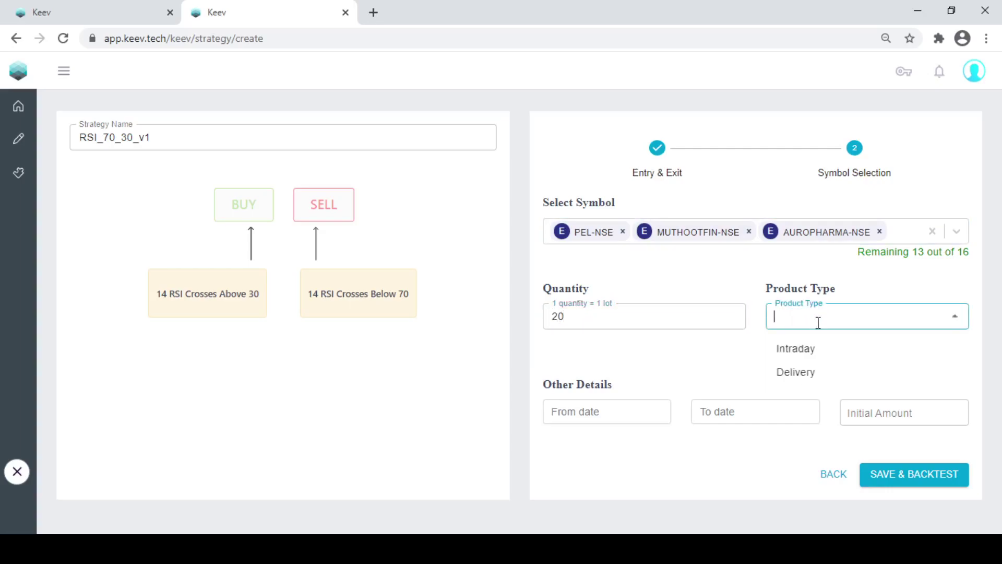
{"action": "left_click", "coordinate": [816, 346]}
- Set the backtest period from 1 November 2020 to 12 January 2021
{"action": "left_click", "coordinate": [612, 409]}
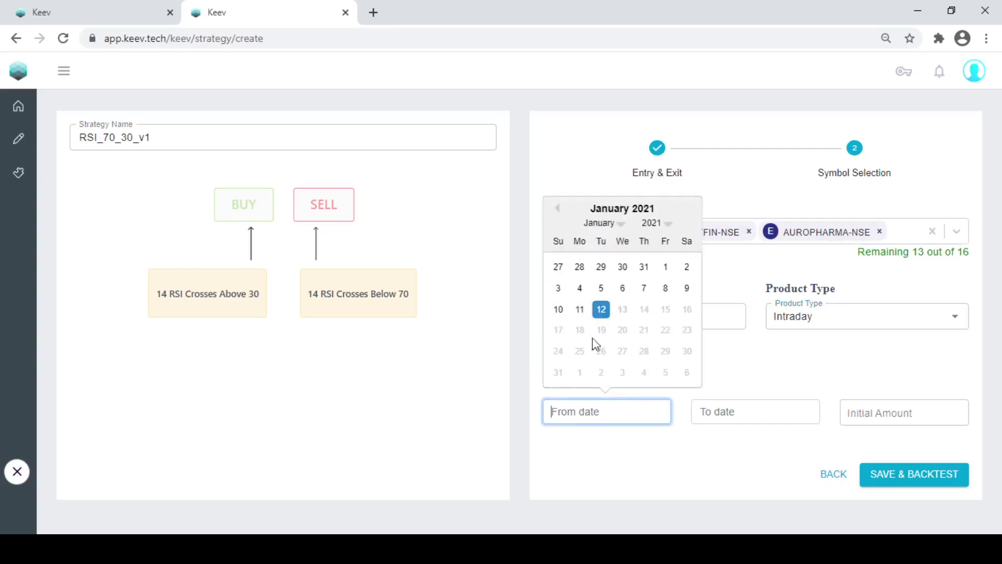
{"action": "left_click", "coordinate": [556, 207]}
{"action": "left_click", "coordinate": [557, 207]}
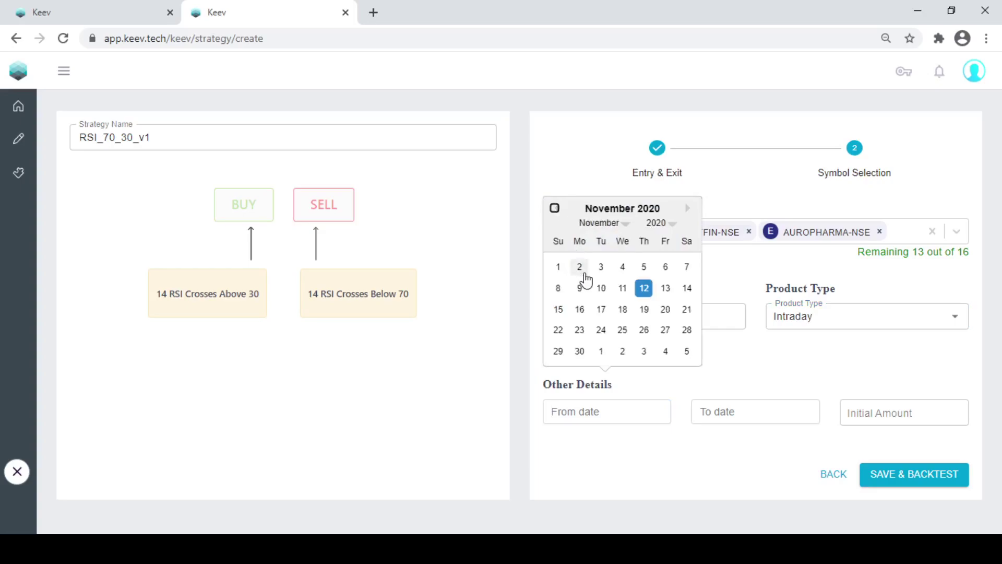
{"action": "left_click", "coordinate": [558, 267]}
{"action": "left_click", "coordinate": [698, 405]}
{"action": "left_click", "coordinate": [750, 314]}
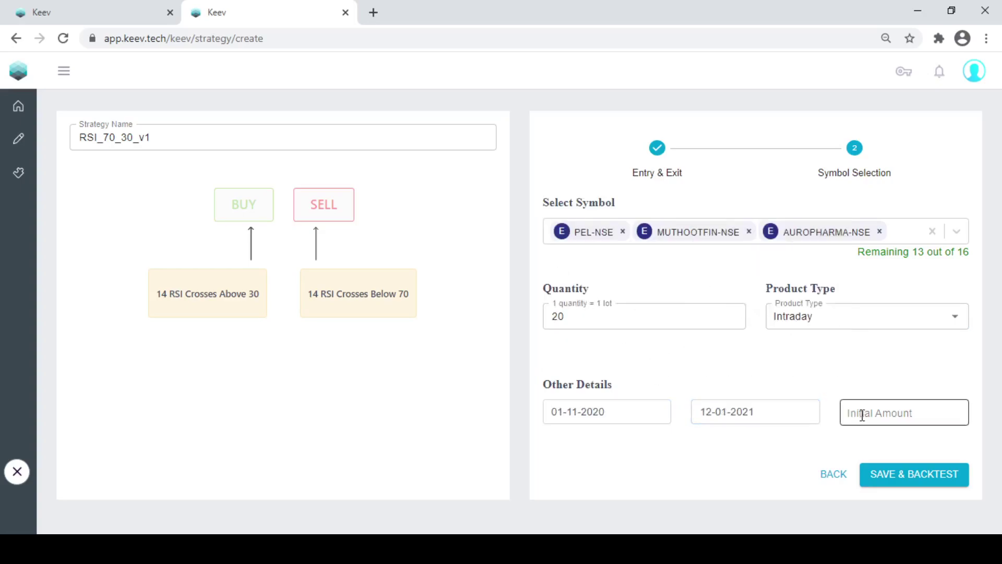
{"action": "left_click", "coordinate": [862, 414]}
- Enter a 30,000 initial amount, backtest, sort by P&L, and open MUTHOOTFIN's detailed result
{"action": "type", "text": "30,000"}
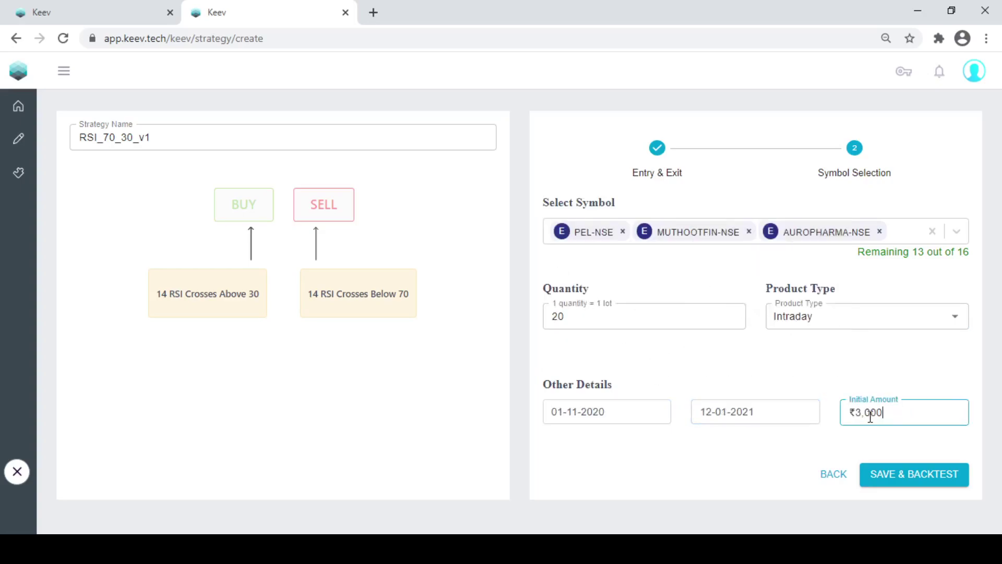
{"action": "left_click", "coordinate": [936, 479]}
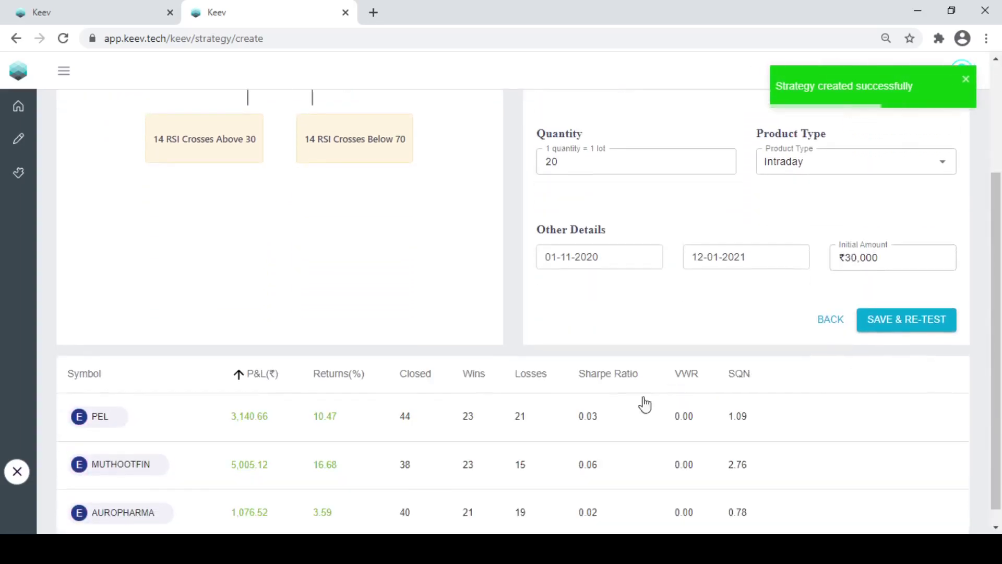
{"action": "left_click", "coordinate": [239, 377]}
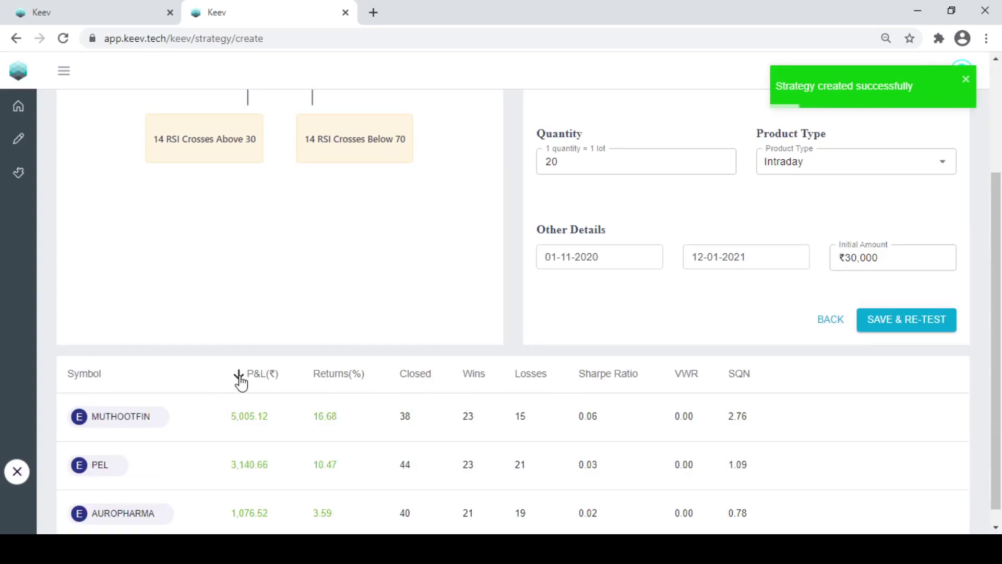
{"action": "mouse_move", "coordinate": [370, 416]}
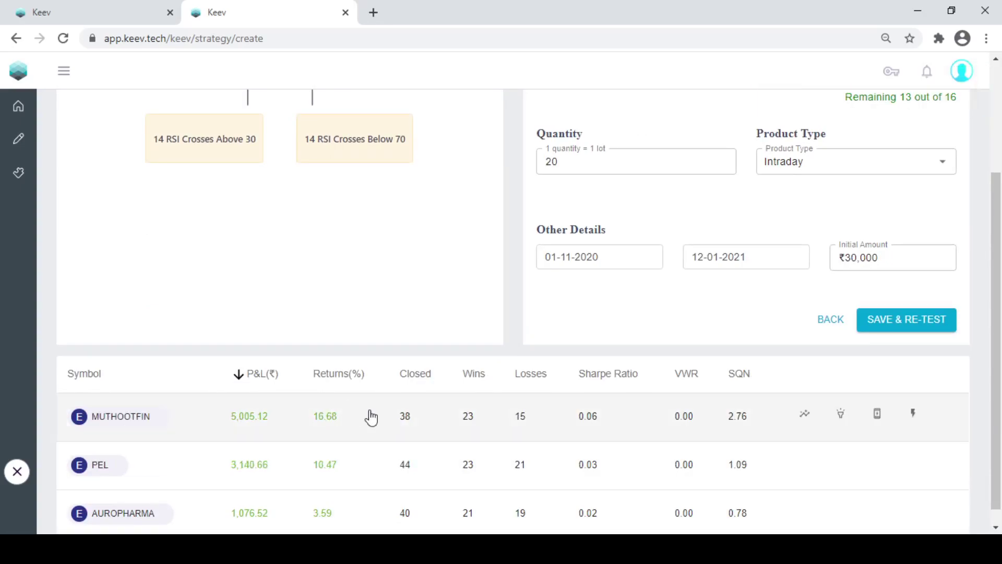
{"action": "left_click", "coordinate": [805, 415]}
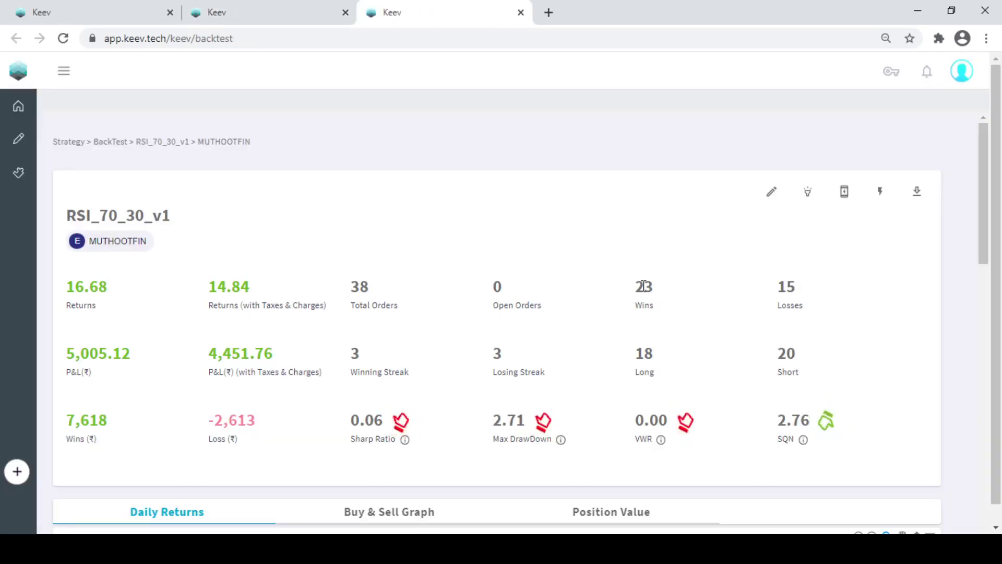
- Highlight the Open Orders figure and the 15 losses, then scroll to Daily Returns
{"action": "triple_click", "coordinate": [633, 280]}
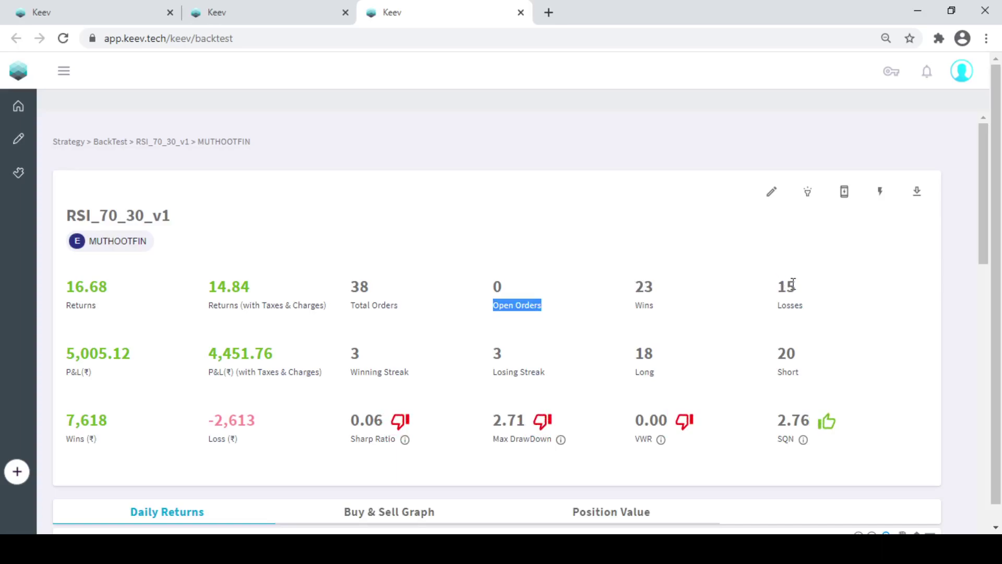
{"action": "left_click_drag", "start_coordinate": [797, 286], "coordinate": [786, 286]}
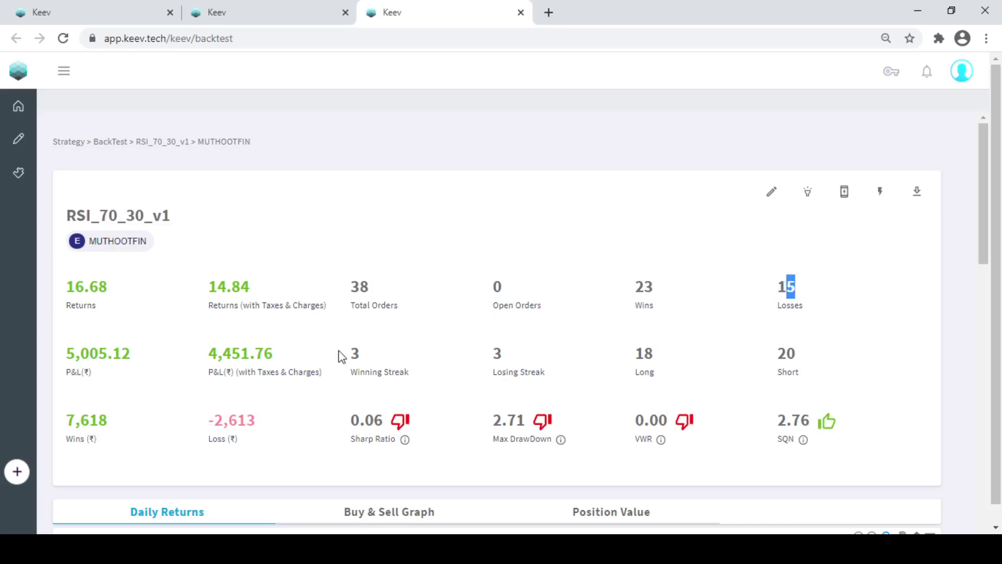
{"action": "scroll", "coordinate": [216, 296], "scroll_direction": "down", "scroll_amount": 5}
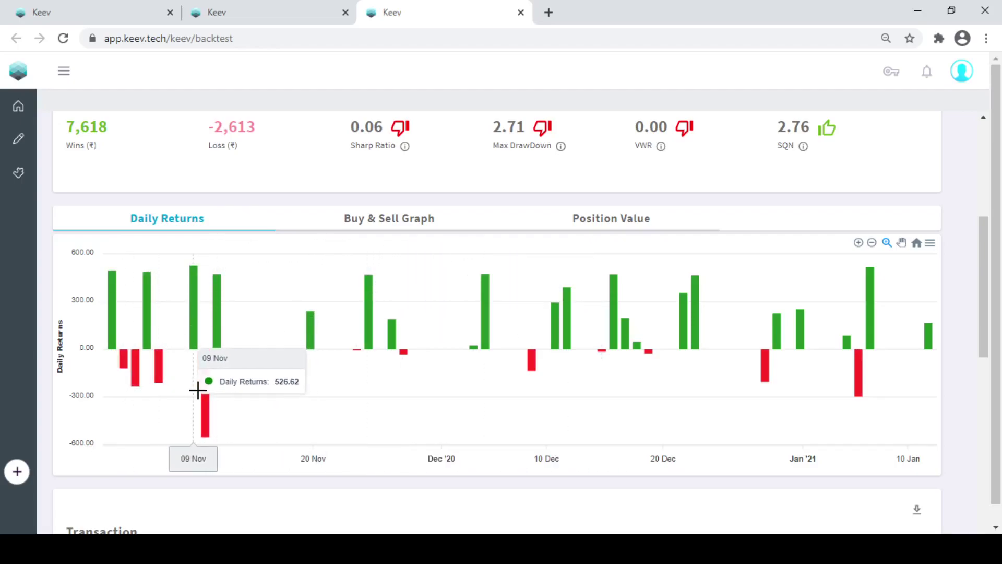
- Inspect the MUTHOOTFIN Buy & Sell Graph, zooming and panning the candlestick chart across its trades
{"action": "left_click", "coordinate": [400, 218]}
{"action": "scroll", "coordinate": [582, 326], "scroll_direction": "up", "scroll_amount": 3}
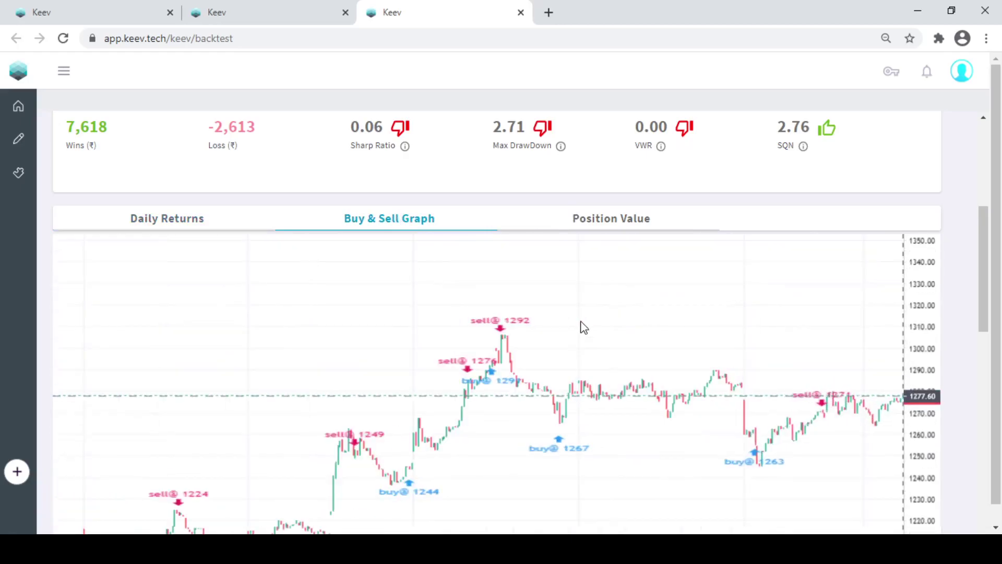
{"action": "scroll", "coordinate": [583, 327], "scroll_direction": "up", "scroll_amount": 2}
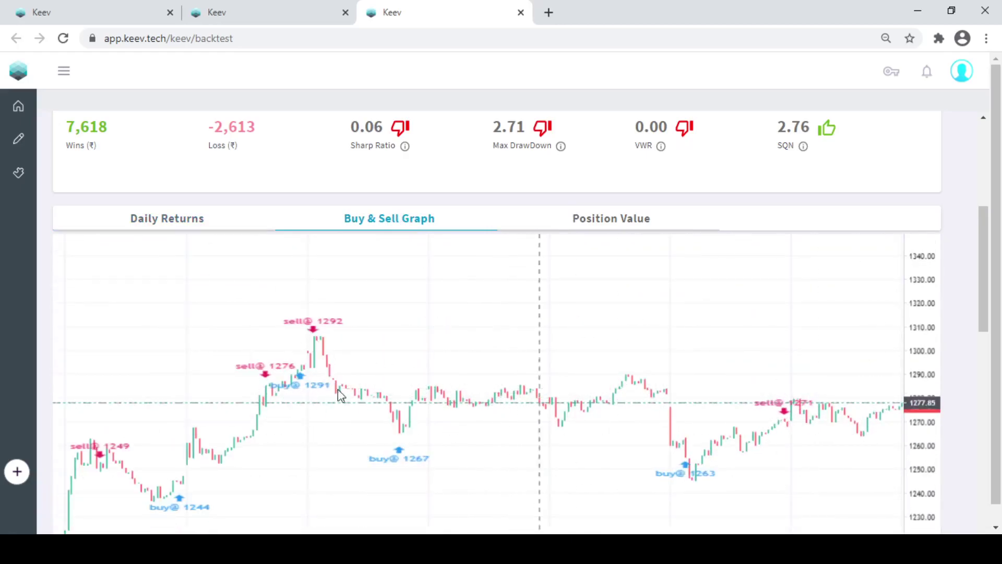
{"action": "left_click_drag", "start_coordinate": [593, 459], "coordinate": [466, 448]}
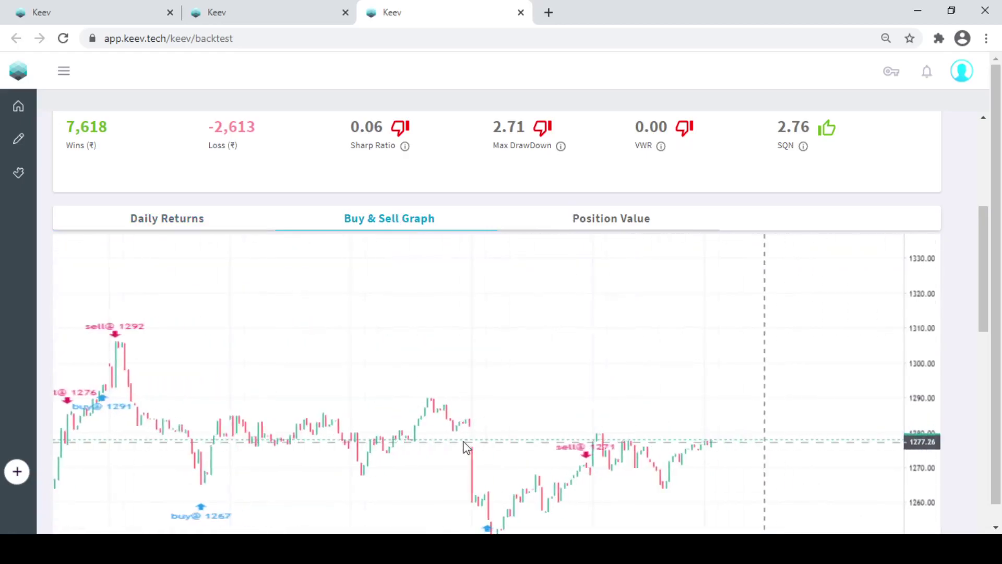
{"action": "left_click_drag", "start_coordinate": [141, 334], "coordinate": [537, 376]}
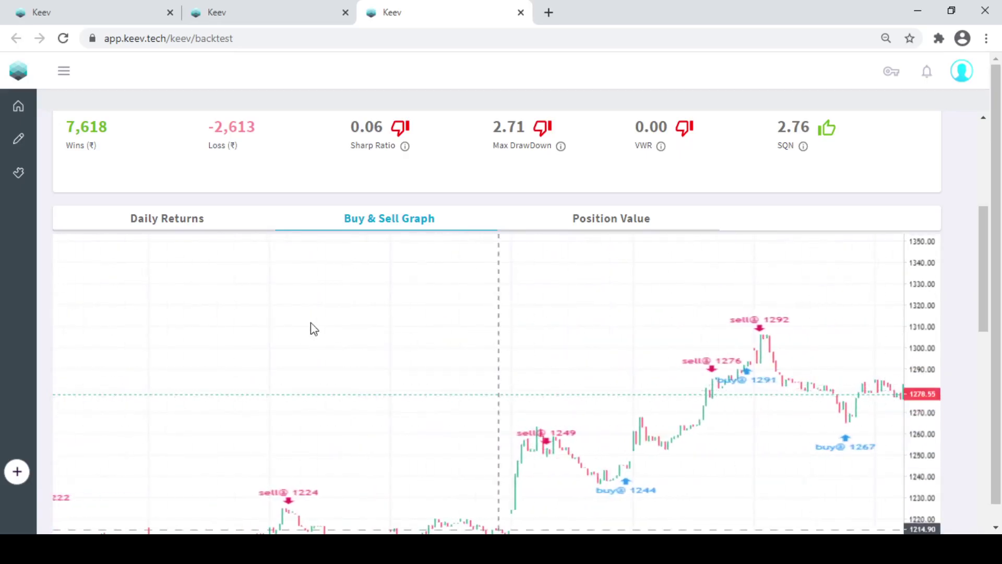
{"action": "left_click_drag", "start_coordinate": [314, 329], "coordinate": [642, 317]}
{"action": "left_click_drag", "start_coordinate": [481, 334], "coordinate": [600, 230]}
- Review the Position Value equity curve, panning from November–December data forward to 12 Jan 2021
{"action": "left_click", "coordinate": [606, 219]}
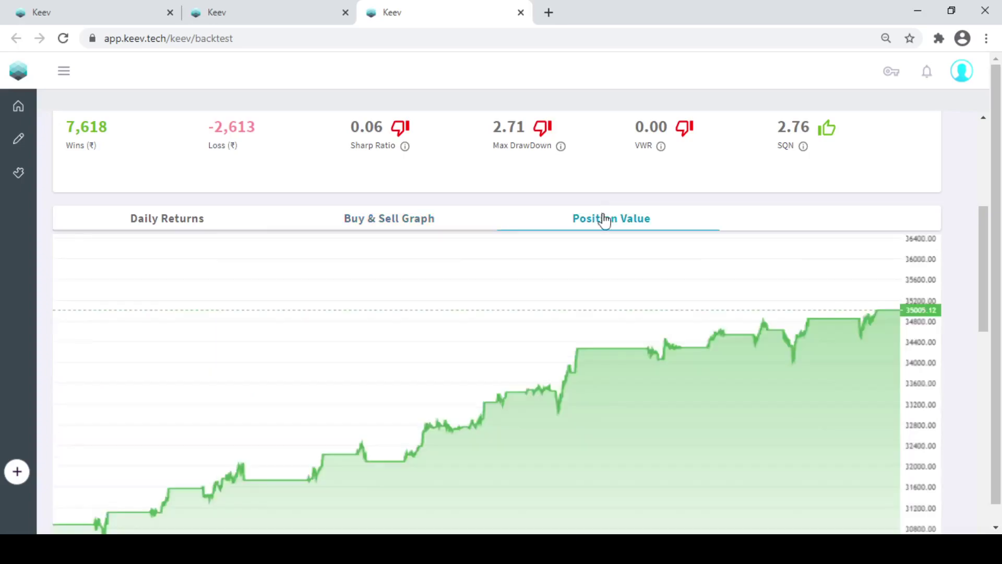
{"action": "left_click_drag", "start_coordinate": [984, 319], "coordinate": [985, 367]}
{"action": "left_click_drag", "start_coordinate": [789, 308], "coordinate": [720, 300]}
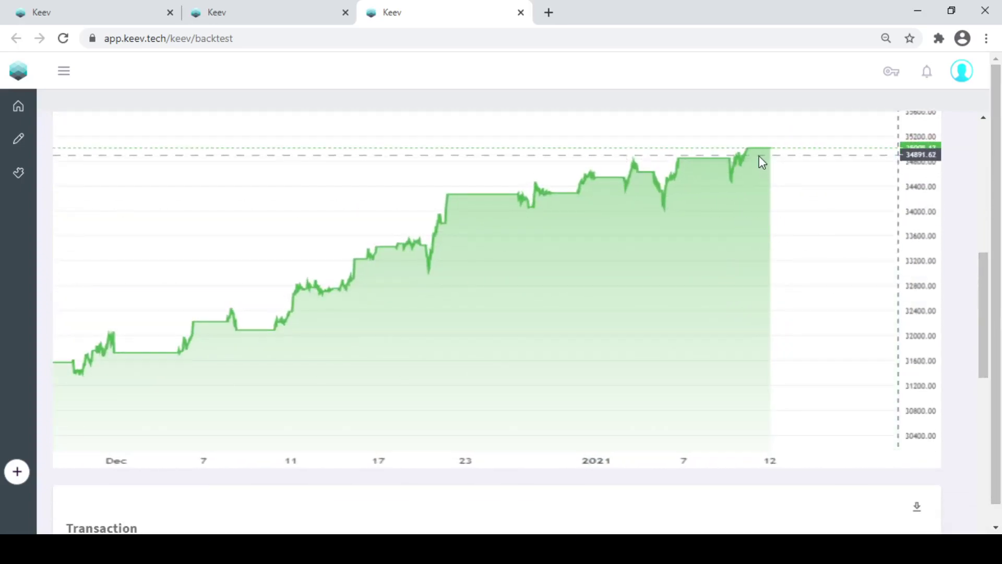
{"action": "left_click_drag", "start_coordinate": [402, 304], "coordinate": [512, 355]}
{"action": "scroll", "coordinate": [993, 277], "scroll_direction": "up", "scroll_amount": 1}
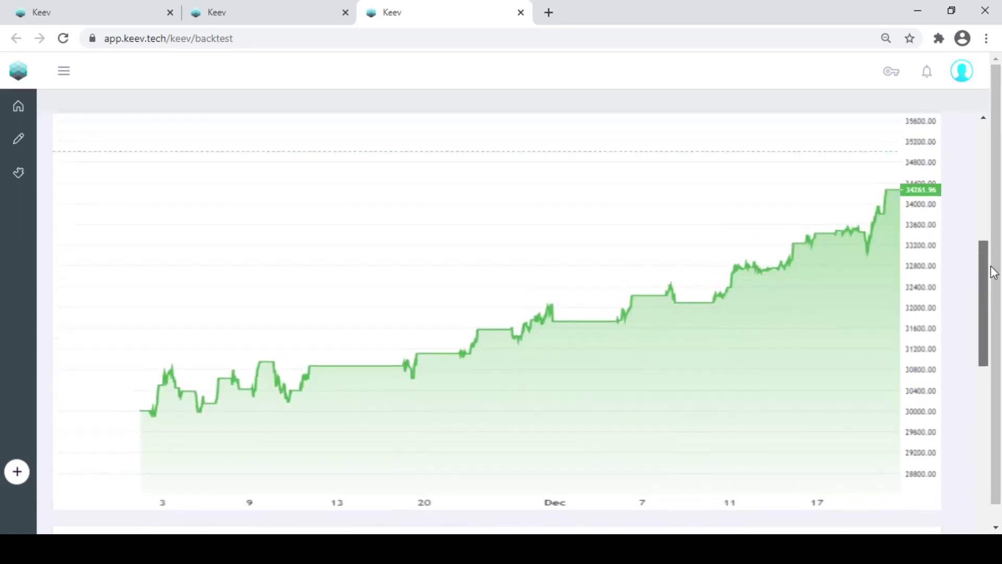
{"action": "scroll", "coordinate": [993, 261], "scroll_direction": "up", "scroll_amount": 3}
{"action": "scroll", "coordinate": [993, 282], "scroll_direction": "down", "scroll_amount": 3}
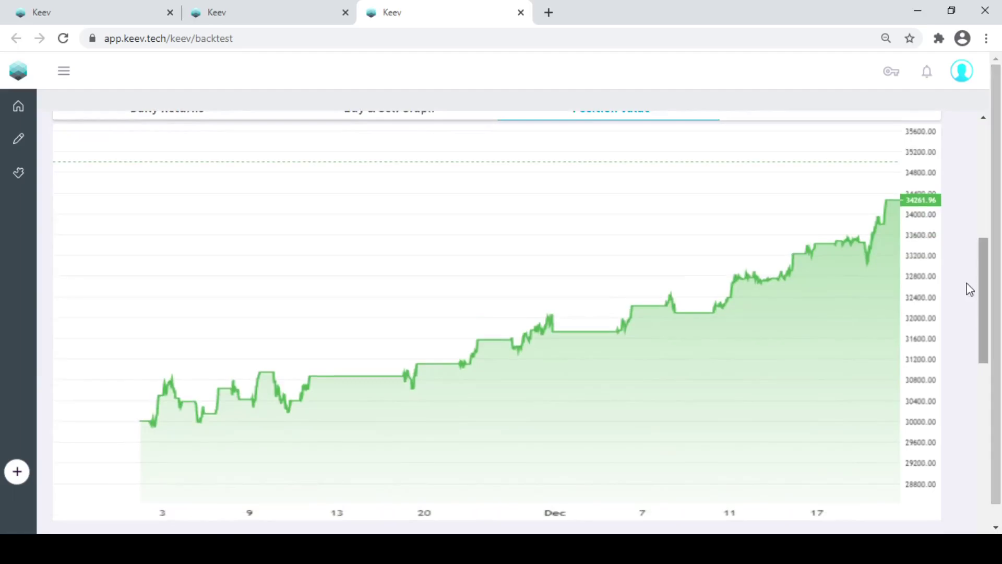
{"action": "left_click_drag", "start_coordinate": [730, 324], "coordinate": [530, 361]}
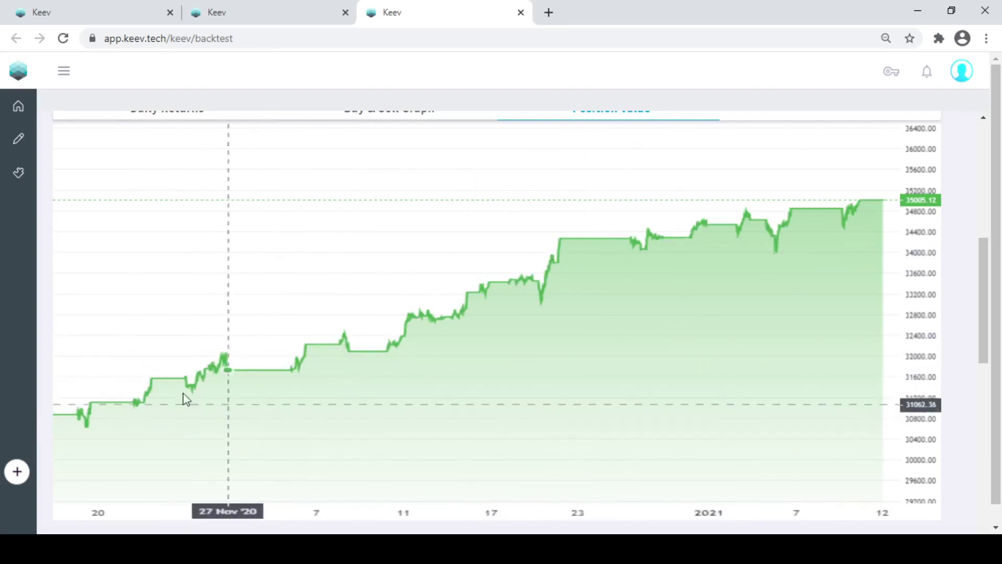
{"action": "left_click_drag", "start_coordinate": [984, 317], "coordinate": [996, 258]}
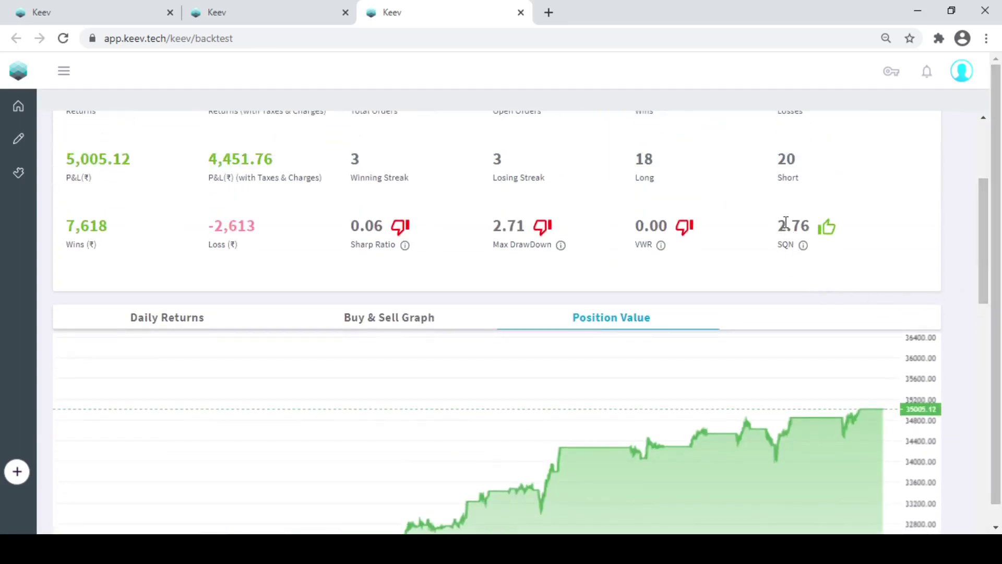
- Return to the MUTHOOTFIN Daily Returns chart beneath the 16.68% returns and ₹5,005.12 P&L summary
{"action": "left_click", "coordinate": [174, 320]}
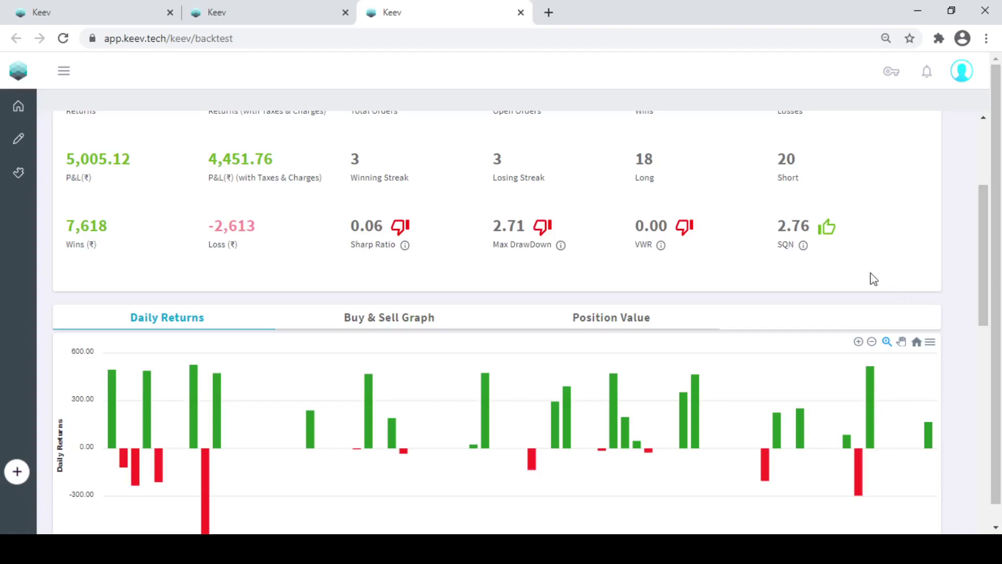
{"action": "mouse_move", "coordinate": [806, 248]}
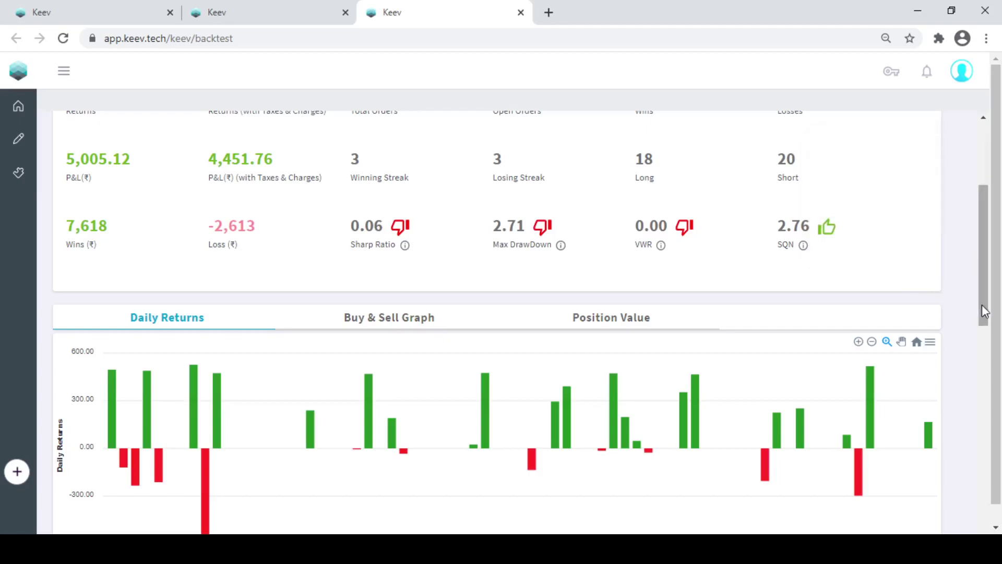
{"action": "left_click_drag", "start_coordinate": [982, 305], "coordinate": [995, 209]}
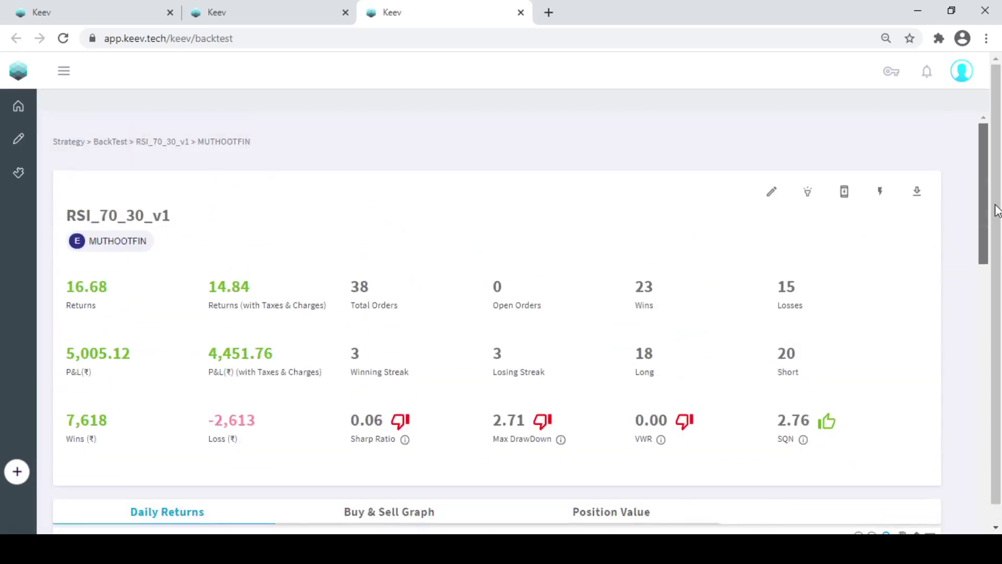